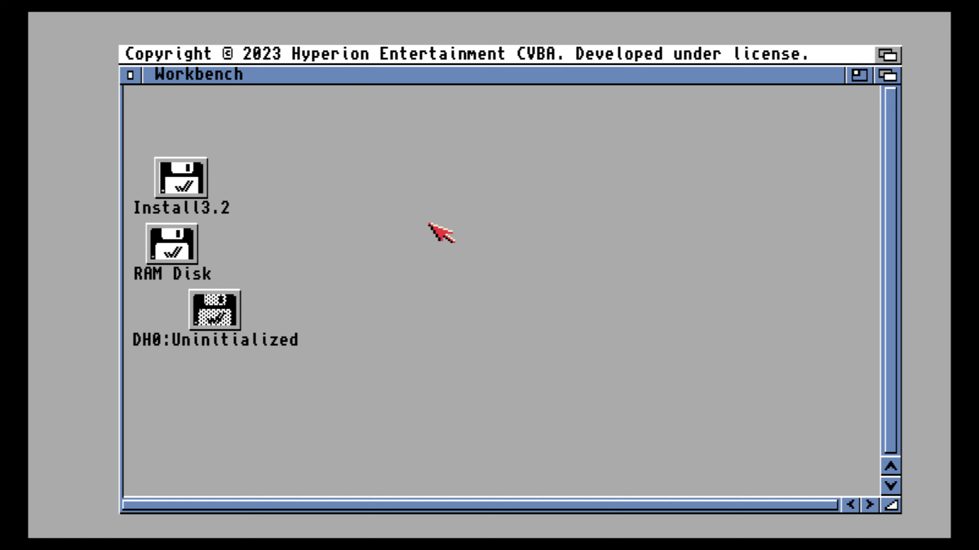
- Open disk formatting for the uninitialized DH0 drive and name the new volume Workbench
click(221, 308)
right_click(376, 223)
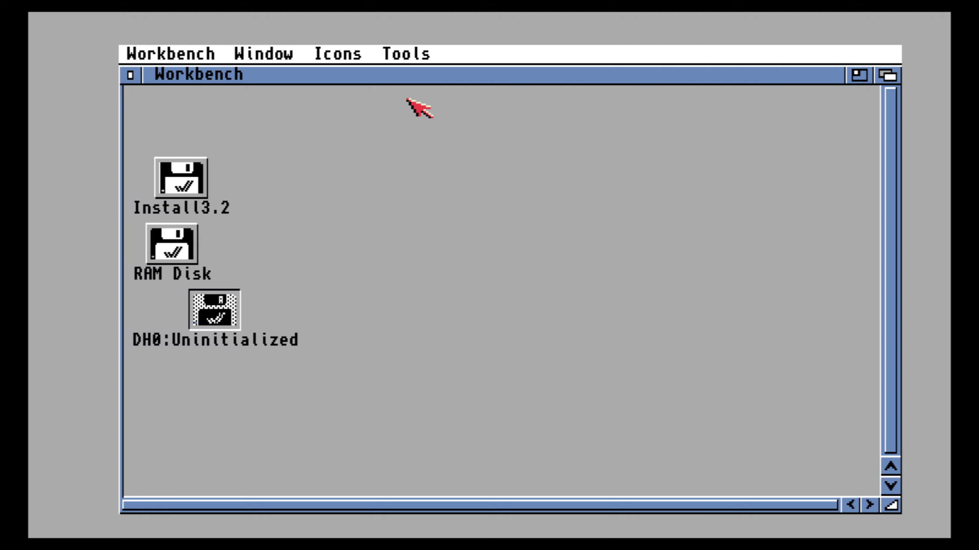
mouse_move(335, 54)
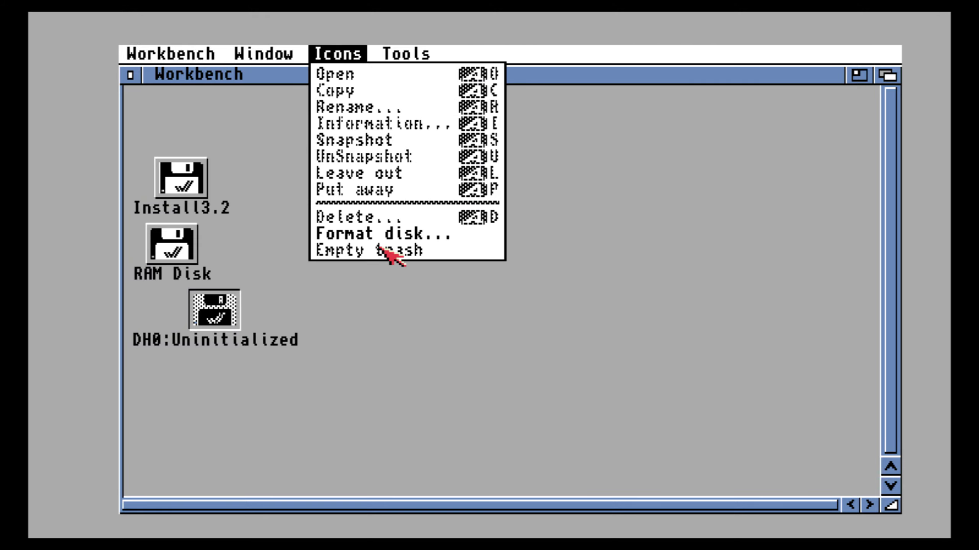
right_click(385, 233)
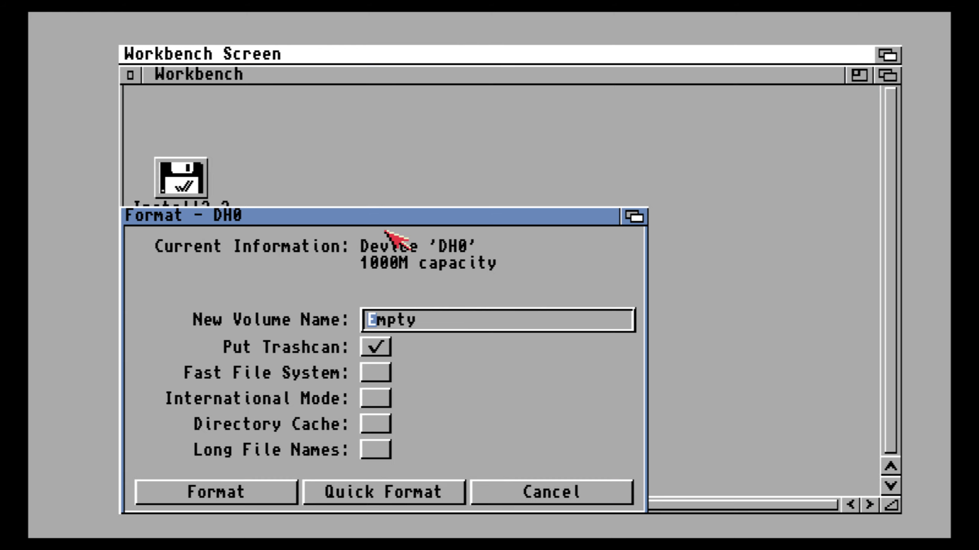
click(444, 321)
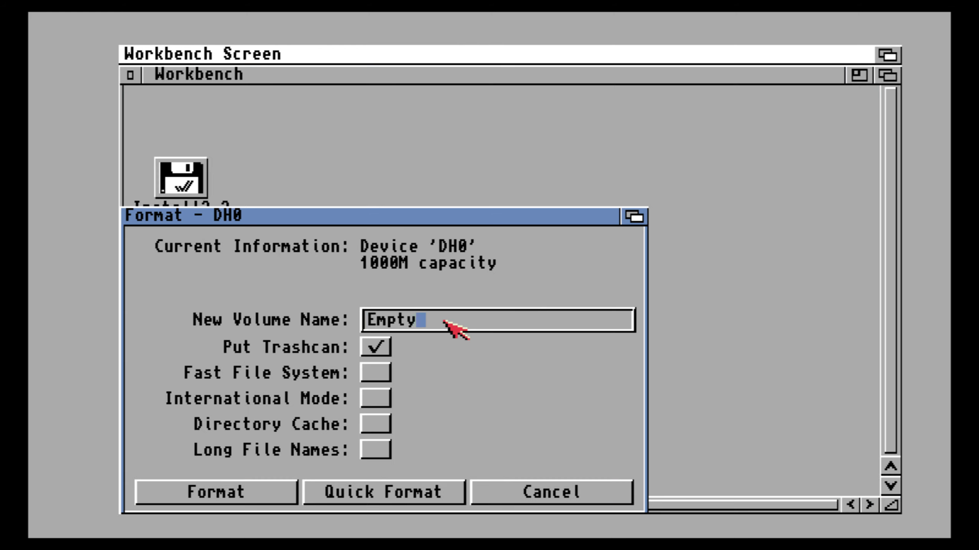
key(BackSpace)
key(BackSpace)
key(BackSpace)
key(BackSpace)
key(BackSpace)
text(W)
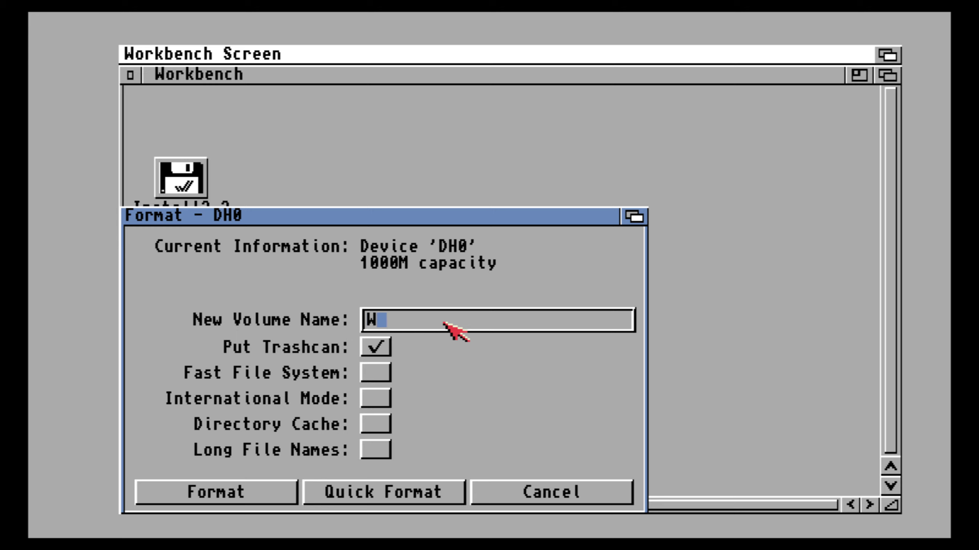
text(orkbench)
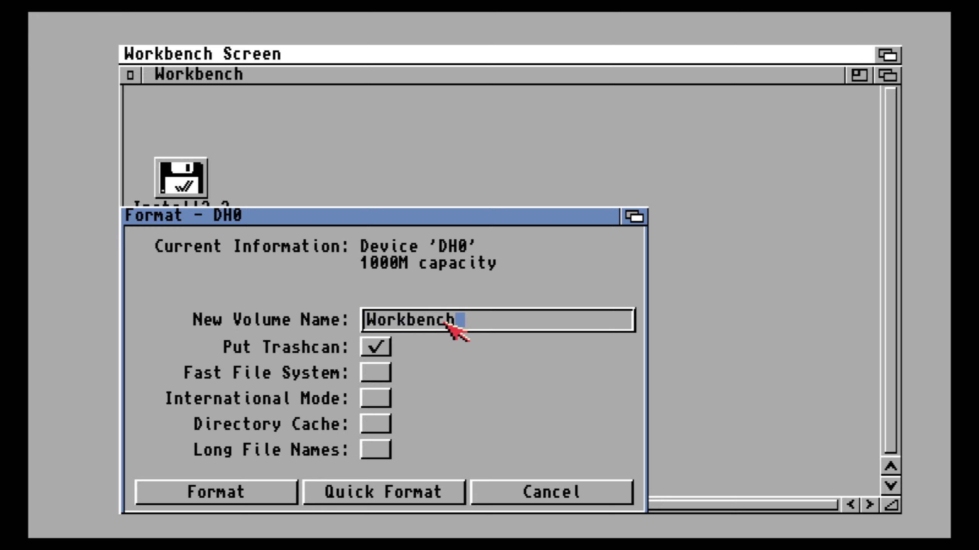
- Disable Put Trashcan and enable Fast File System, International Mode and Long File Names for the DH0 format
click(380, 343)
click(372, 372)
click(373, 398)
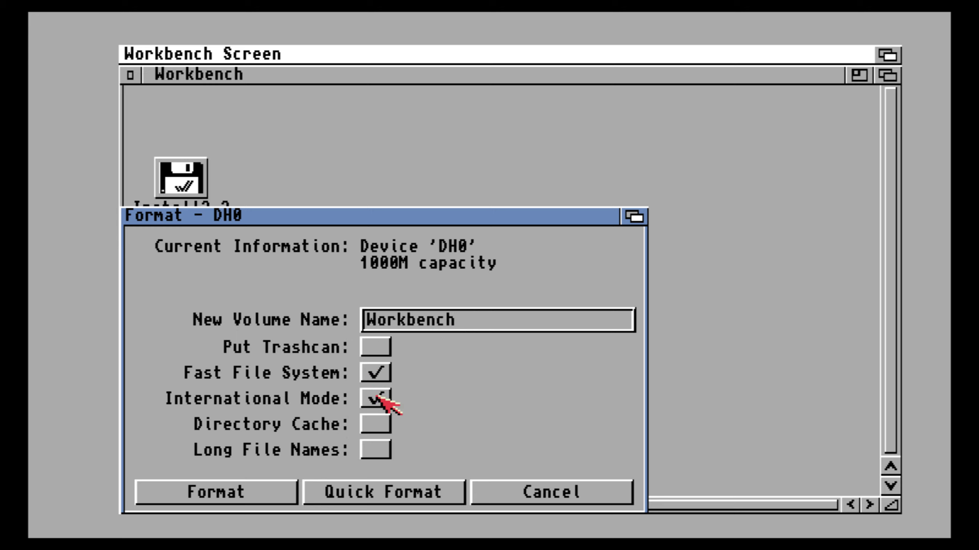
click(376, 448)
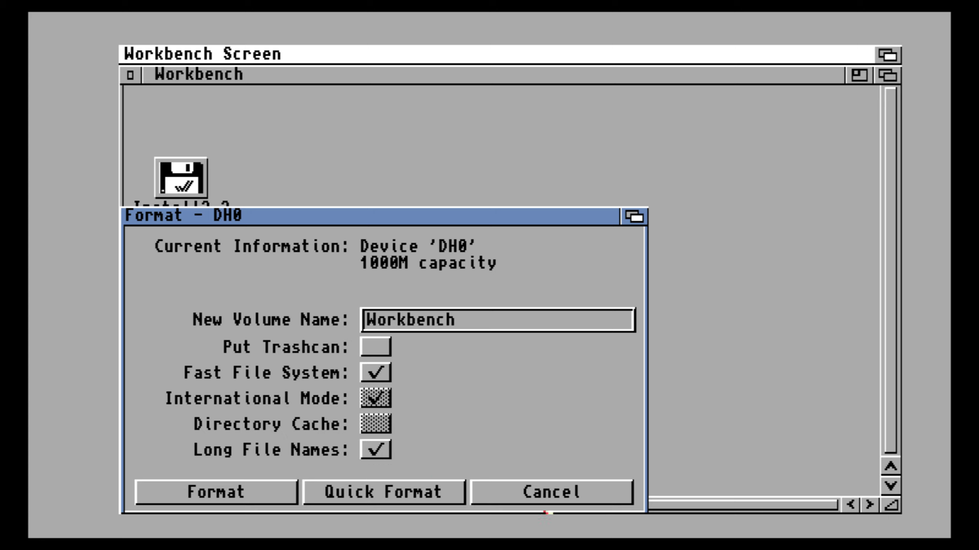
- Run a Quick Format of DH0 and accept both format warnings
click(360, 494)
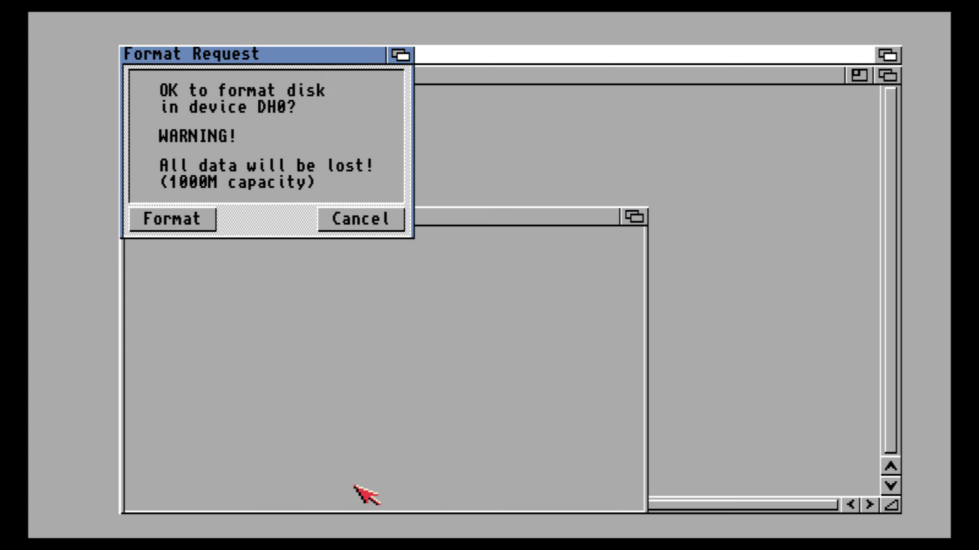
click(178, 224)
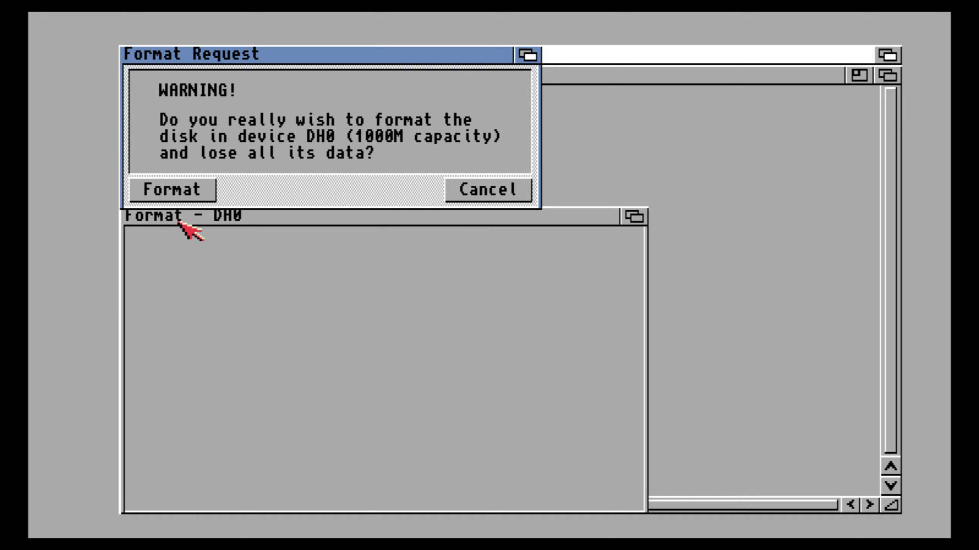
click(187, 196)
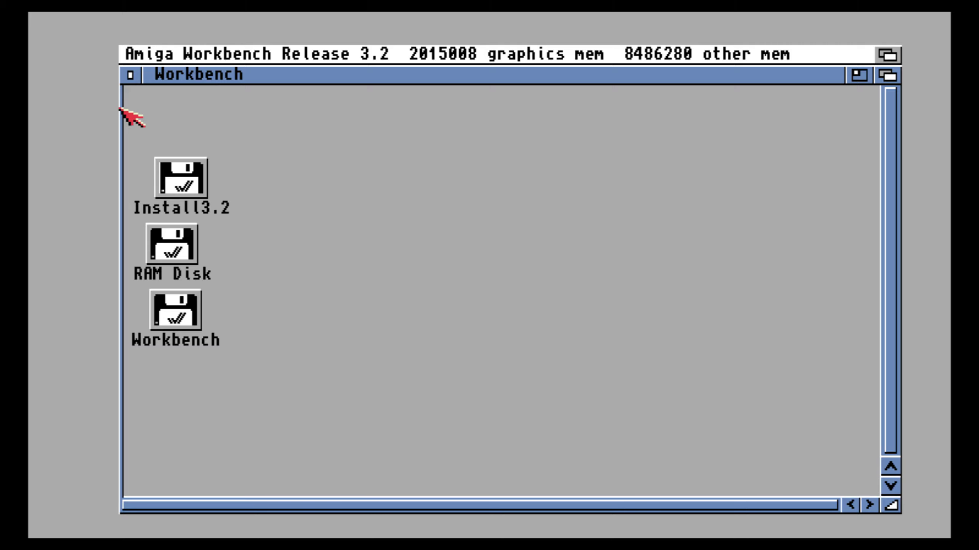
- Launch the Français installer from the Install drawer of the Install3.2 disk
double_click(186, 178)
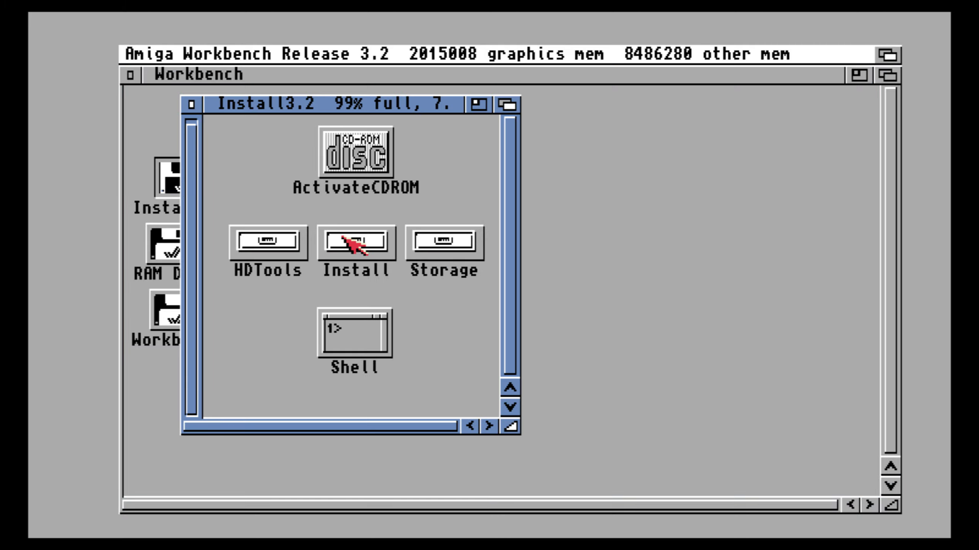
double_click(346, 241)
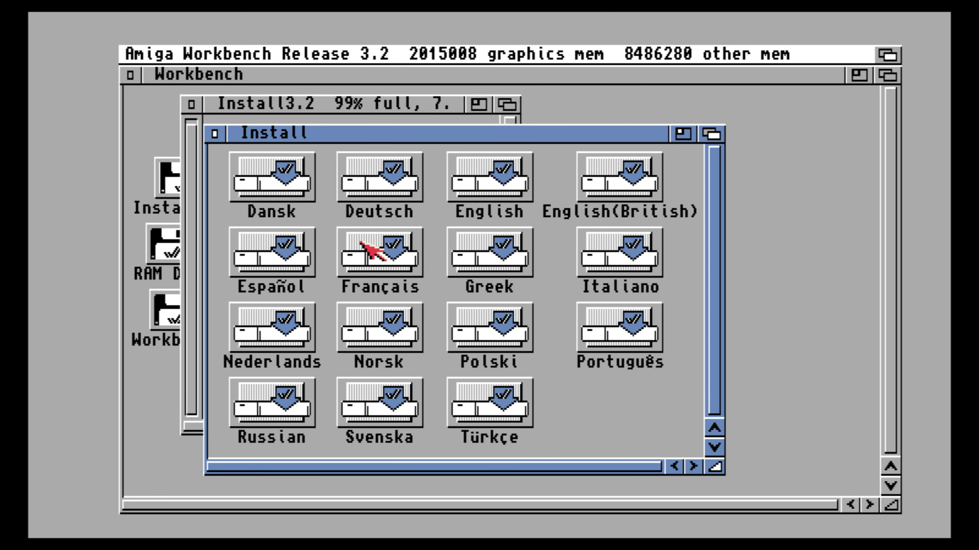
double_click(406, 257)
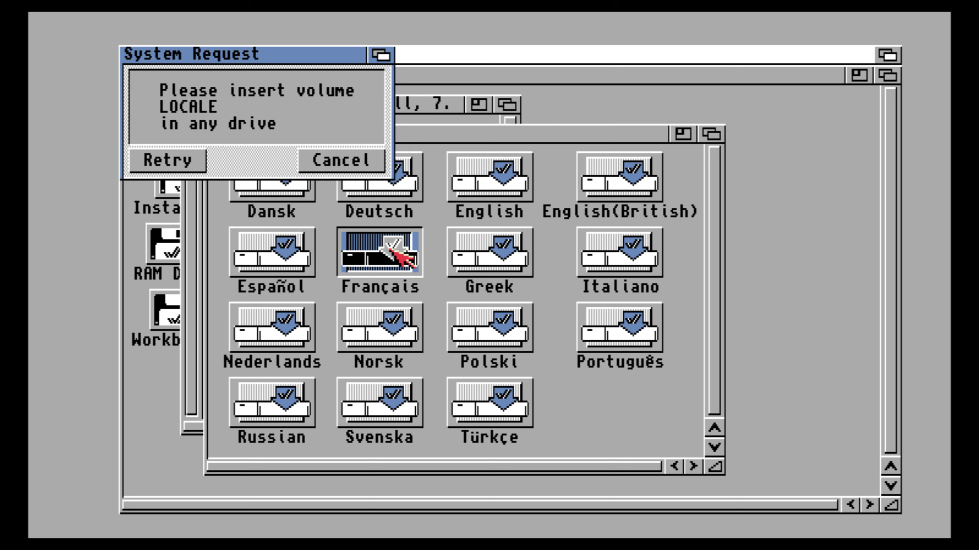
- Insert the Locale.adf floppy image from the ADF 3.2 folder into drive DF0 and return to the emulation
key(F12)
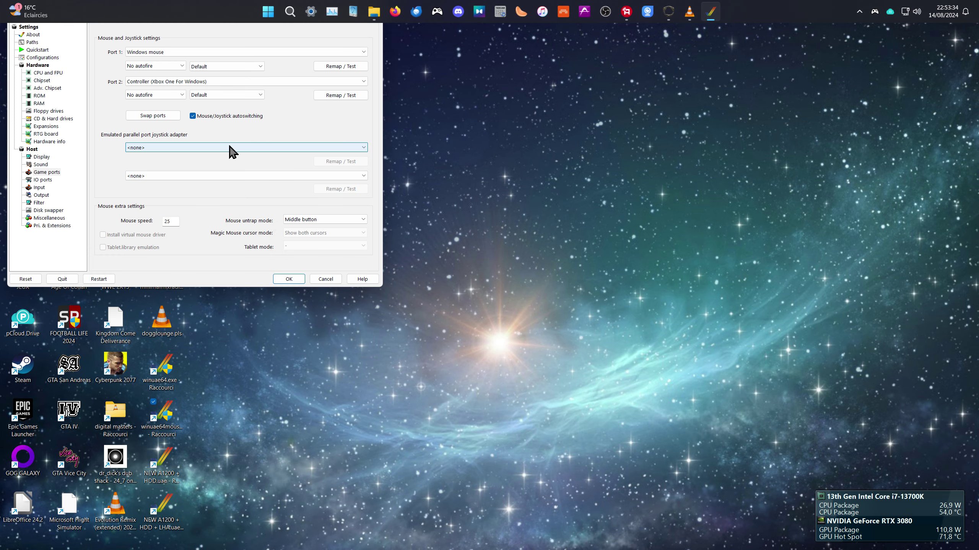
click(48, 111)
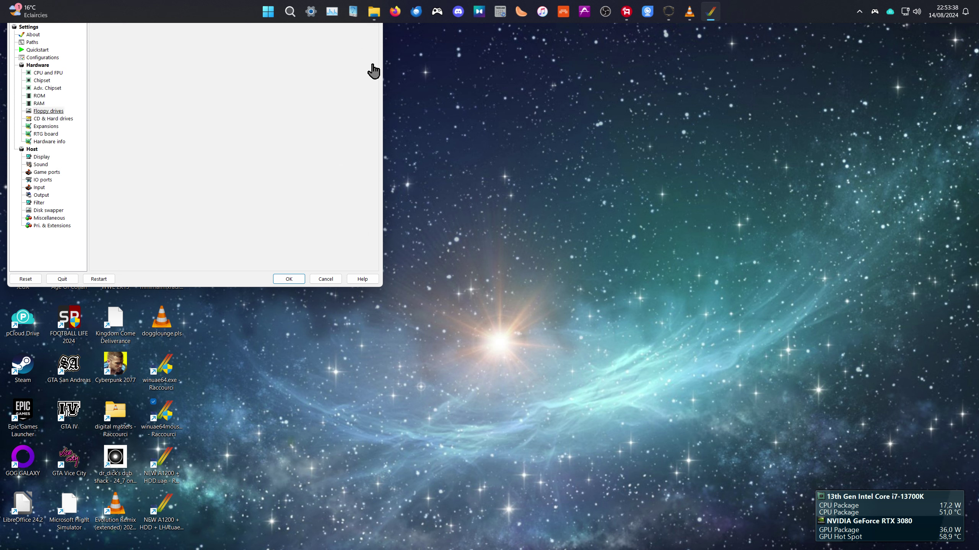
click(363, 55)
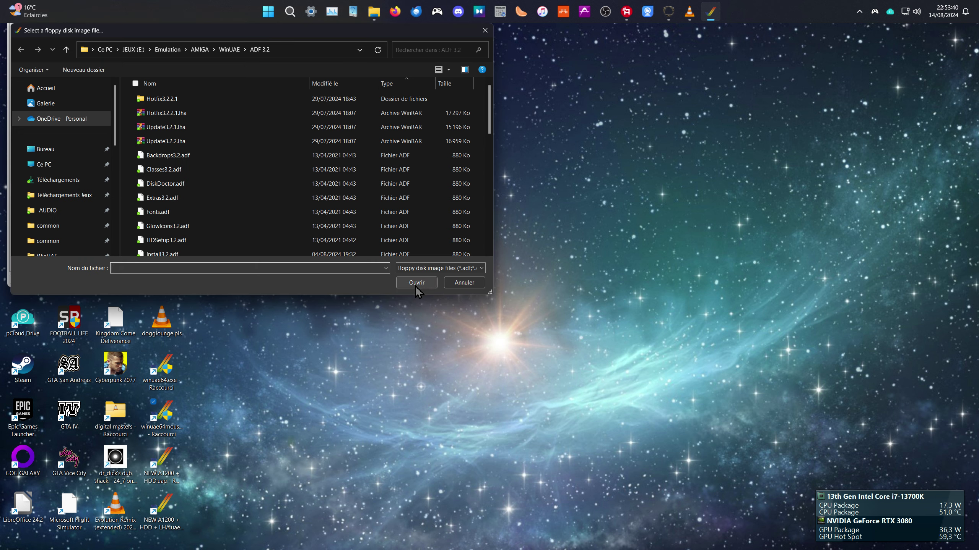
click(250, 156)
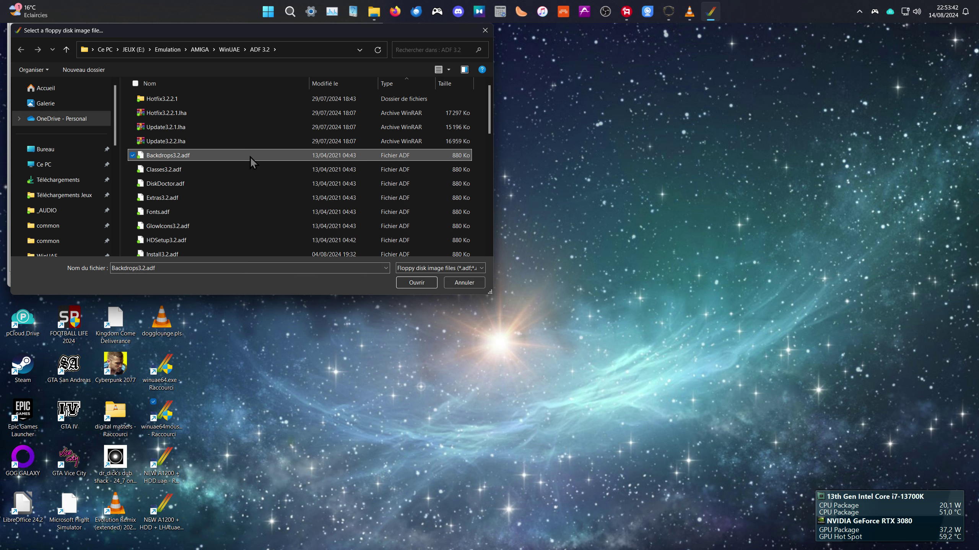
scroll(250, 156, down, 2)
click(228, 195)
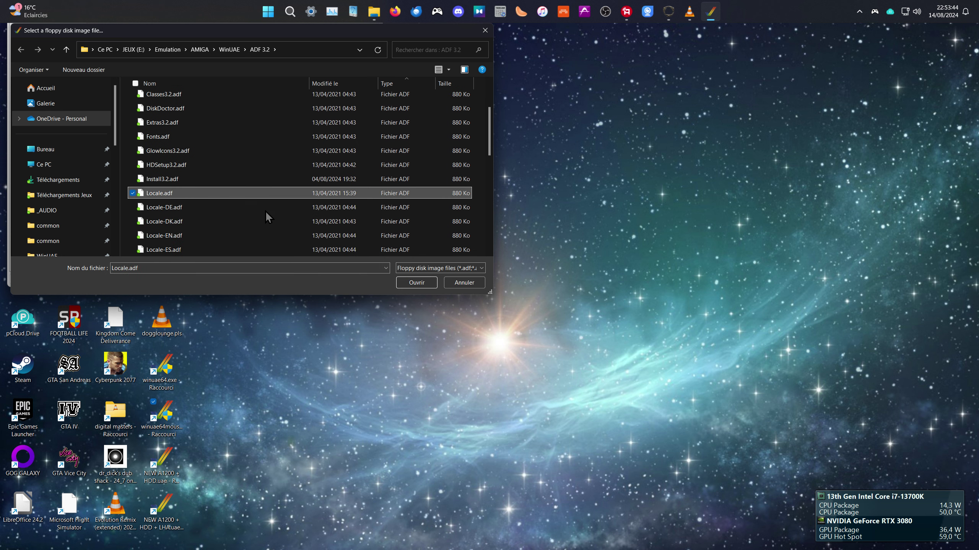
click(416, 284)
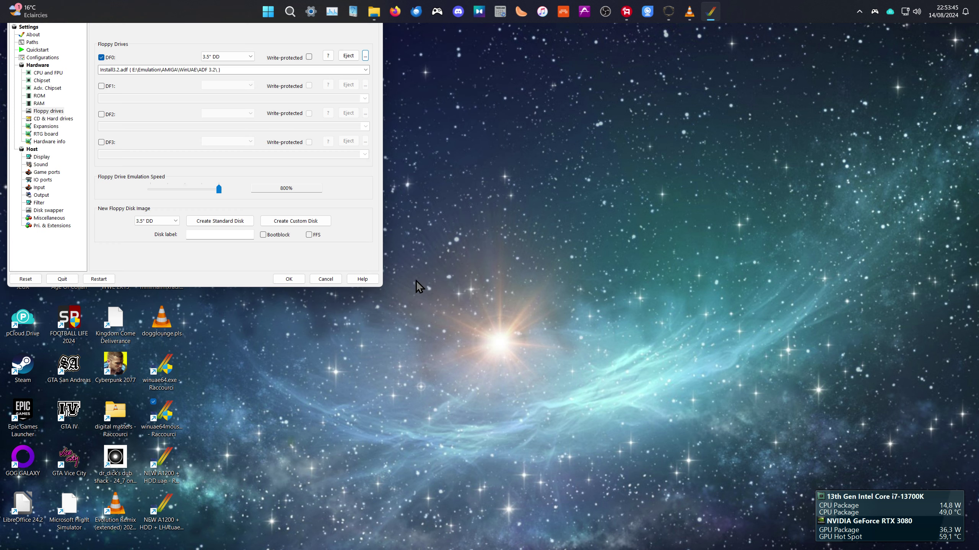
click(287, 279)
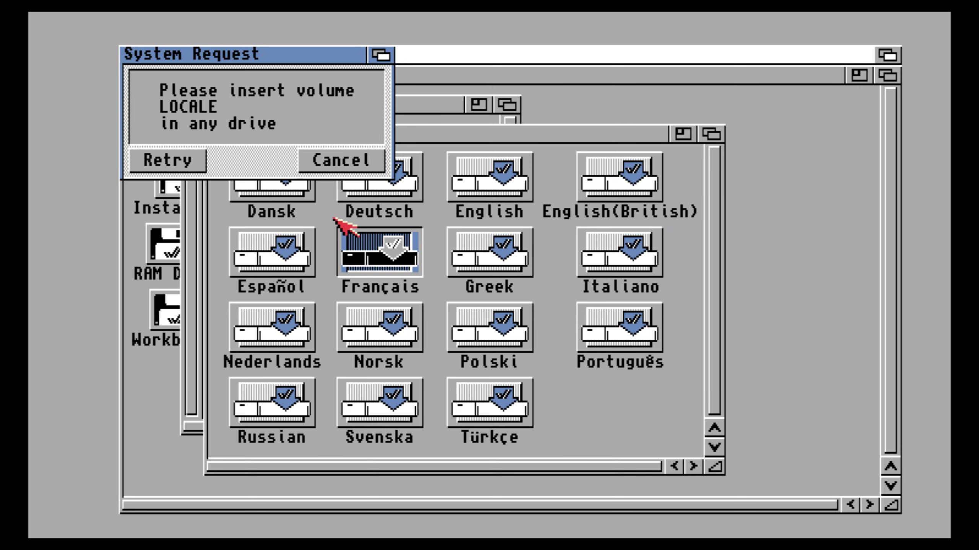
- Put the recently used Install3.2.adf image back into drive DF0 and return to the emulation
double_click(357, 239)
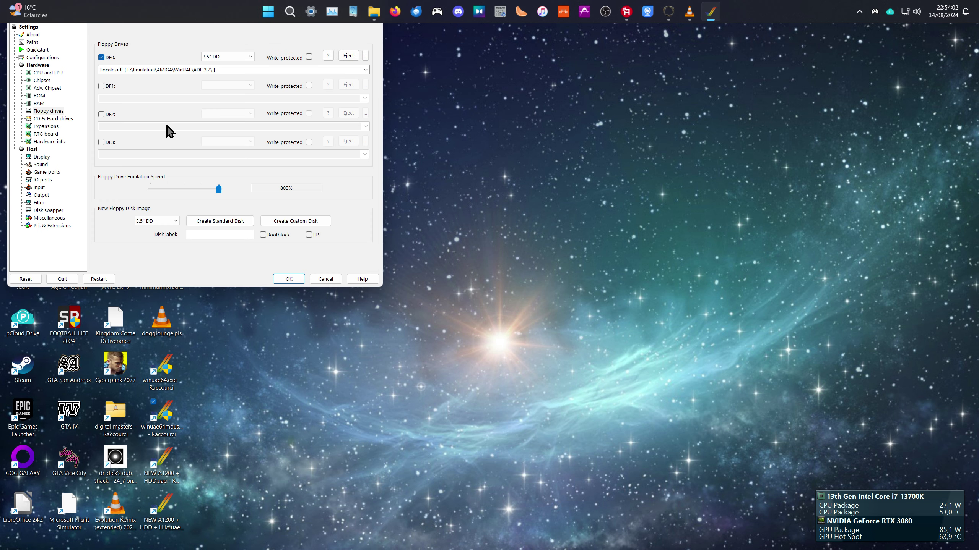
click(56, 112)
click(365, 70)
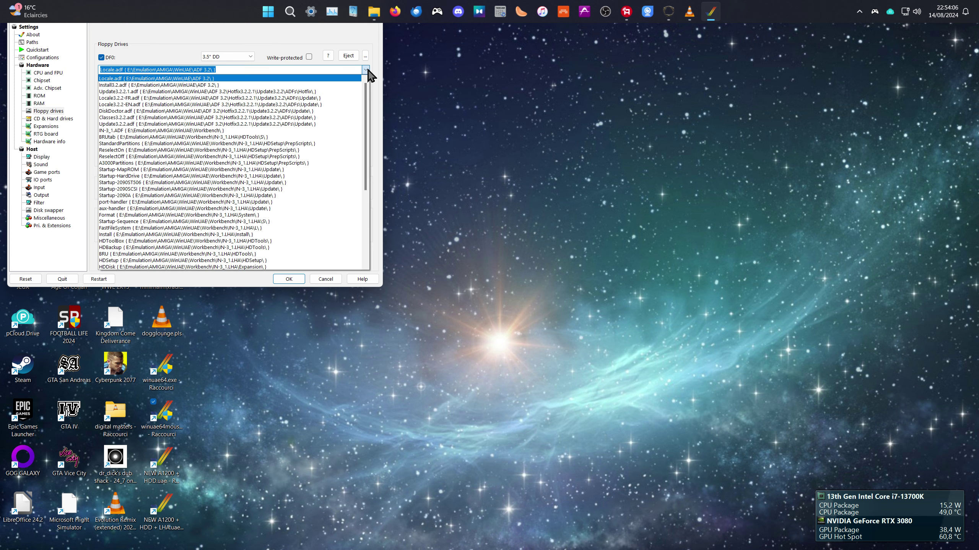
click(305, 85)
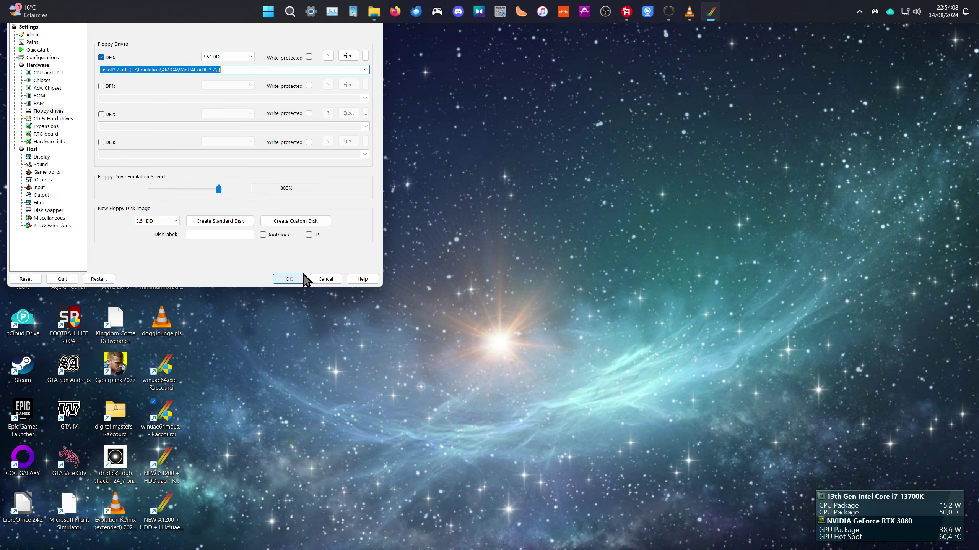
click(289, 280)
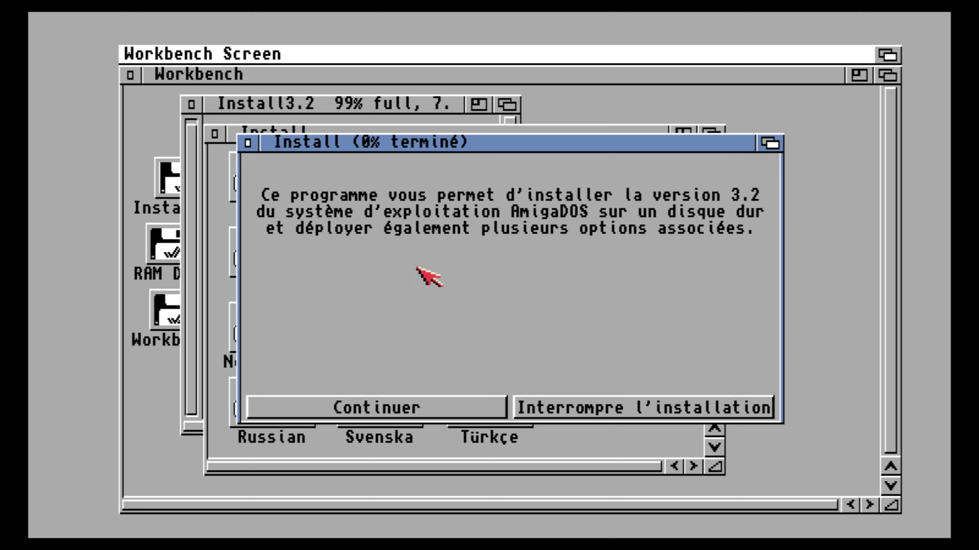
- Set up a Version 3.2 installation in EXPERT mode, as an actual installation without a log, on the Workbench: partition
click(381, 410)
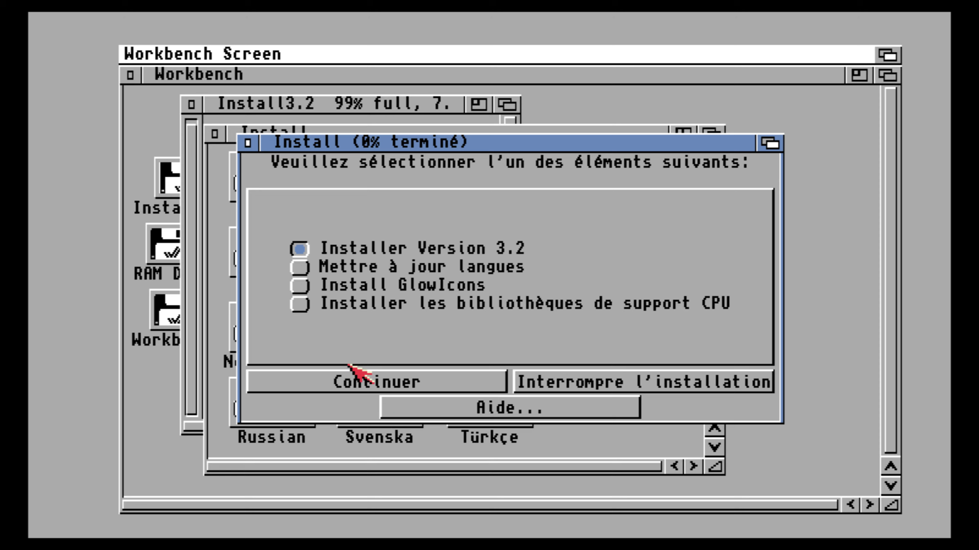
click(380, 381)
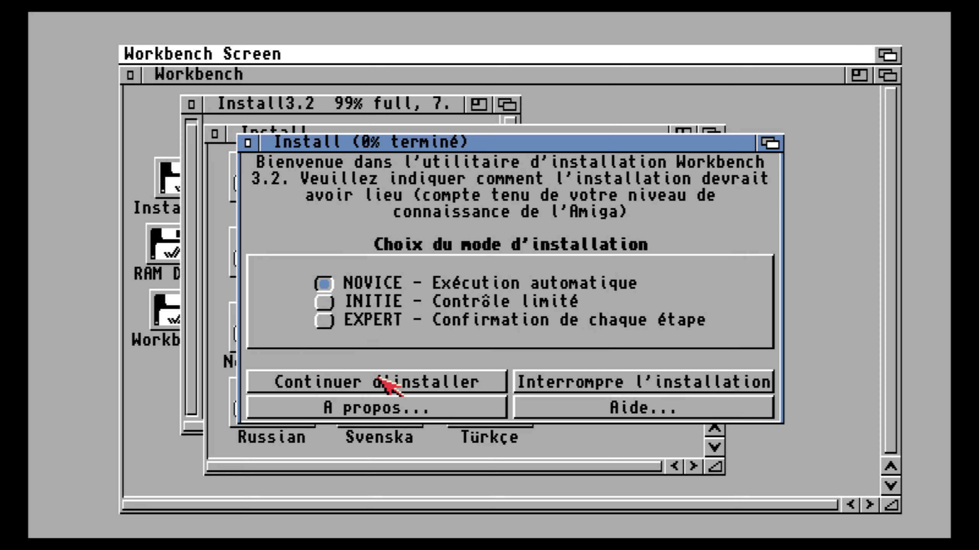
click(324, 321)
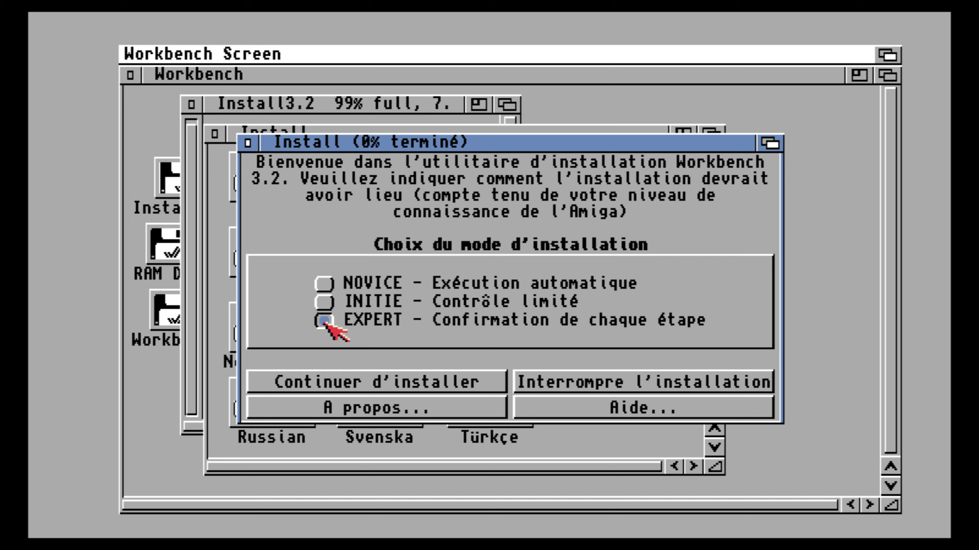
click(397, 383)
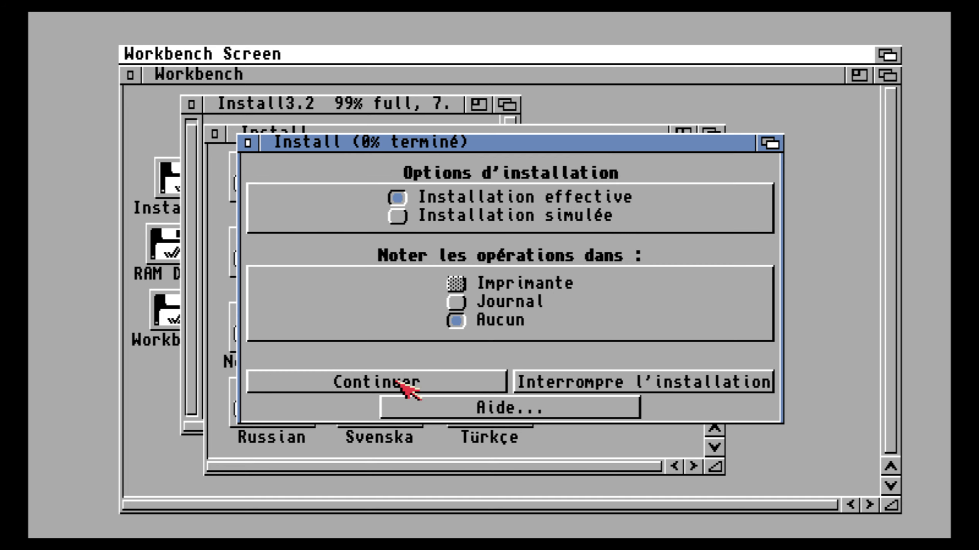
click(397, 382)
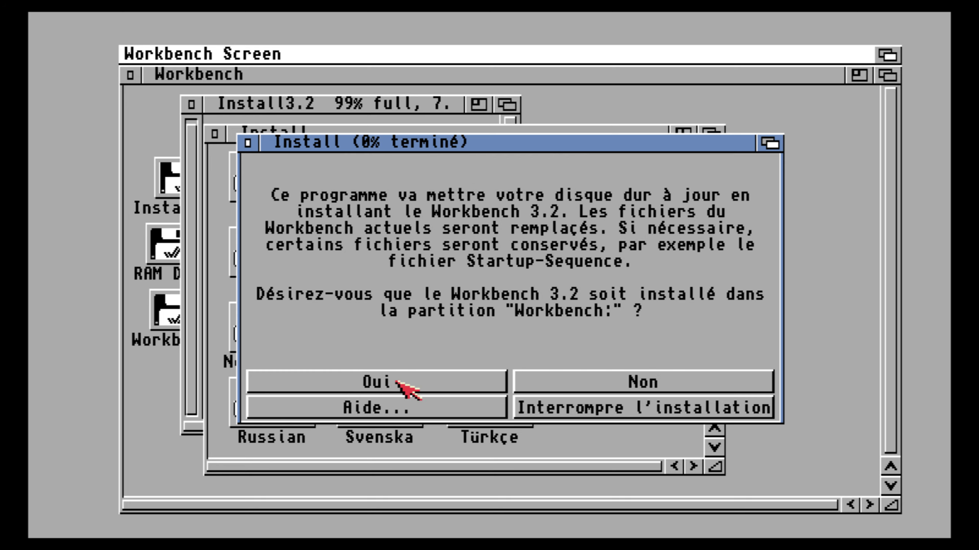
click(397, 381)
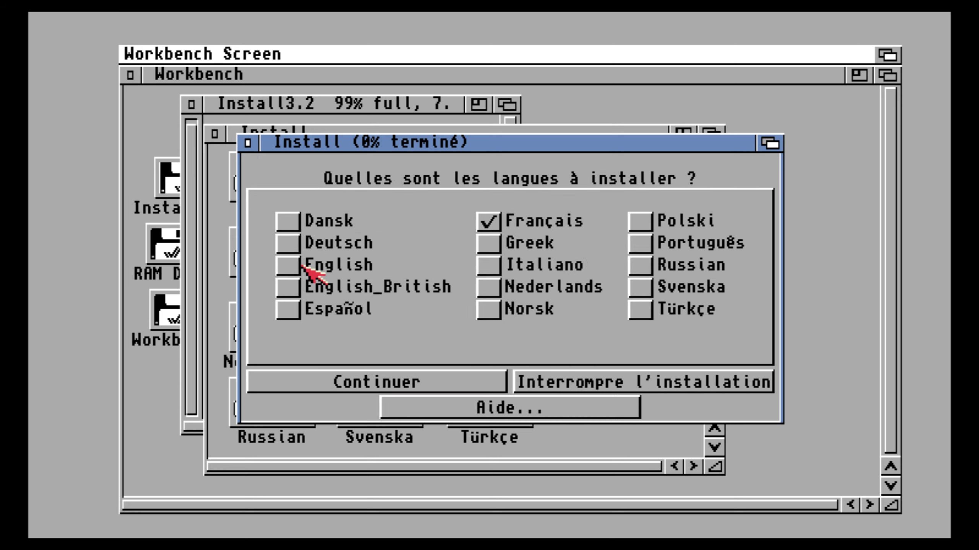
- Add English to the languages to install alongside Français and continue without any printer drivers
click(288, 266)
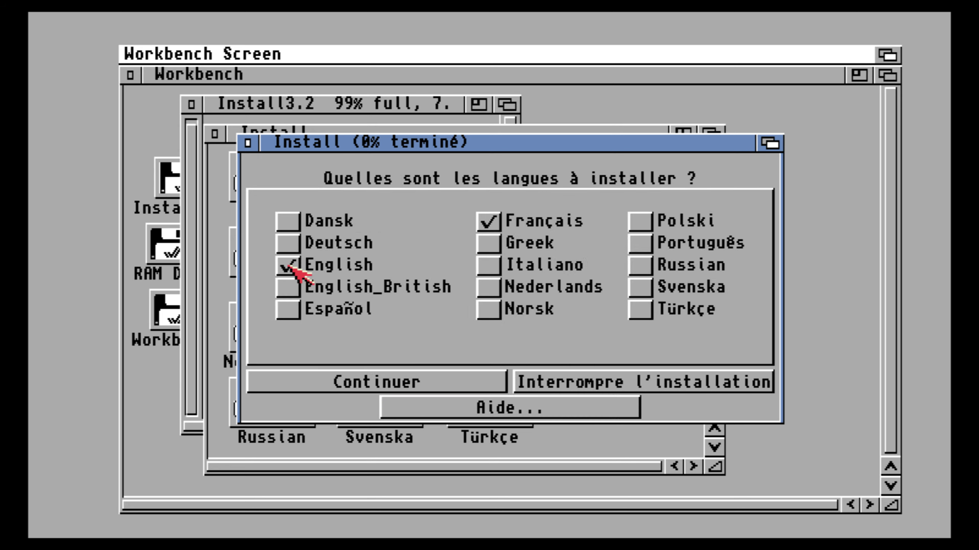
click(432, 381)
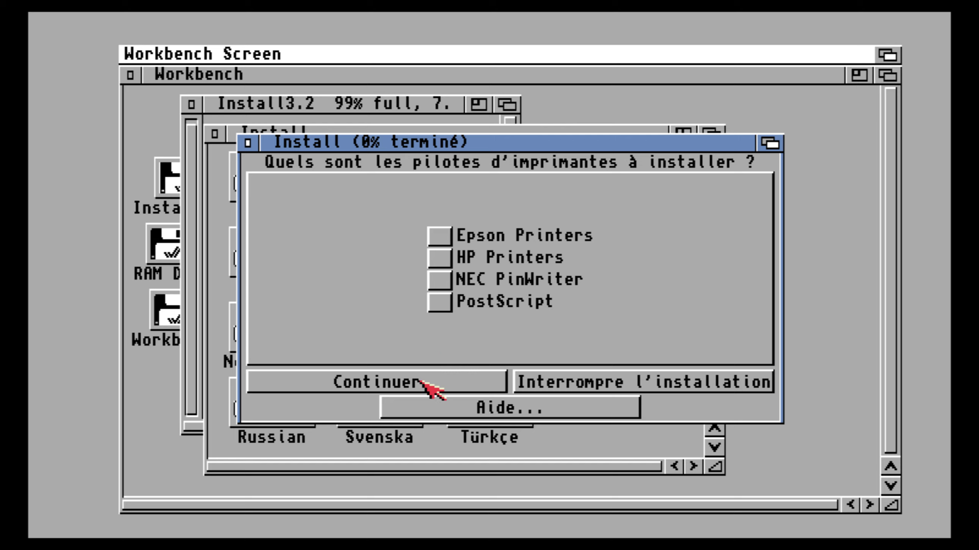
click(420, 381)
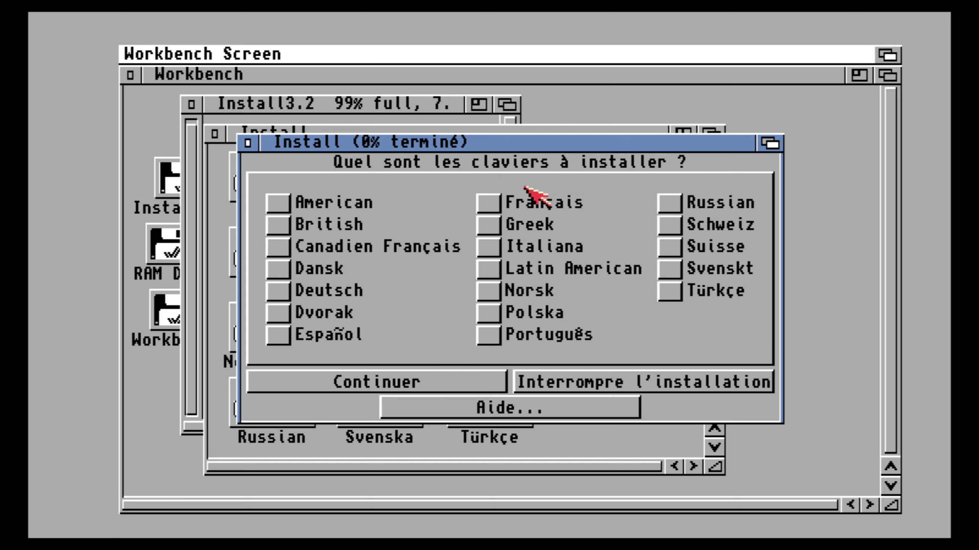
- Choose the Français and American keymaps to install and accept the installation of GlowIcons
click(492, 199)
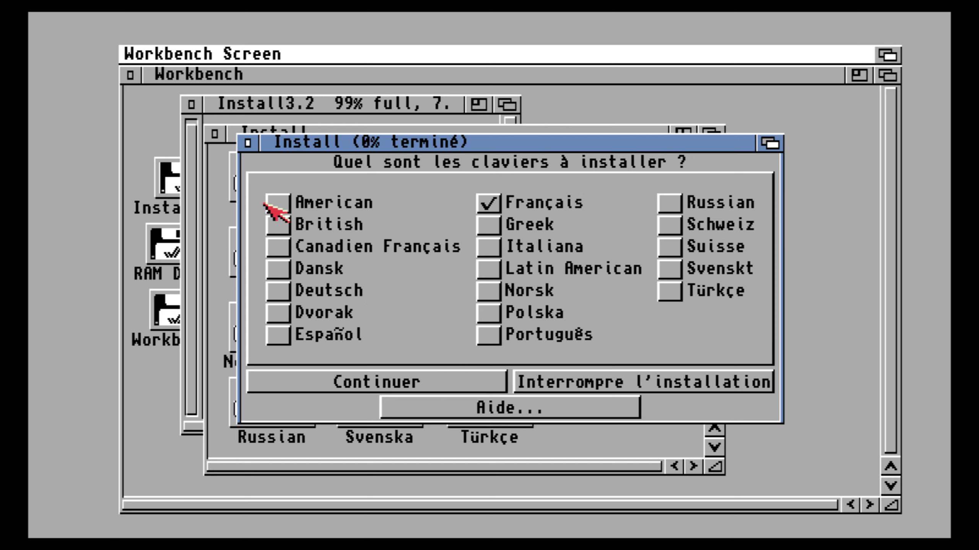
click(278, 203)
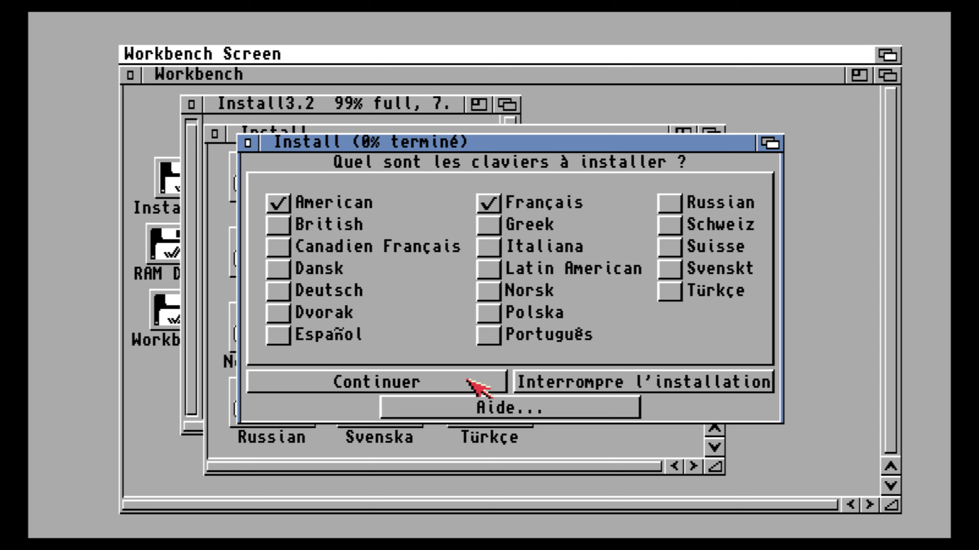
click(442, 381)
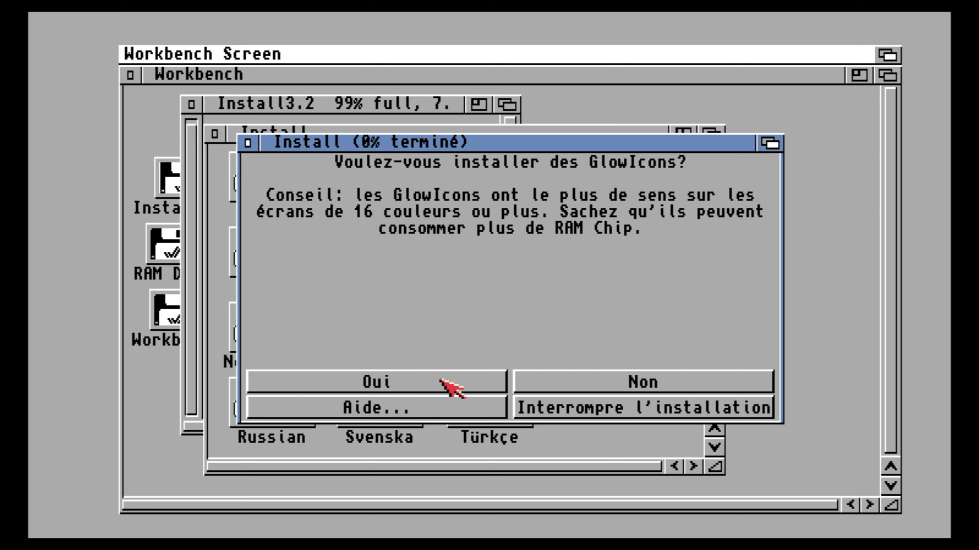
click(440, 381)
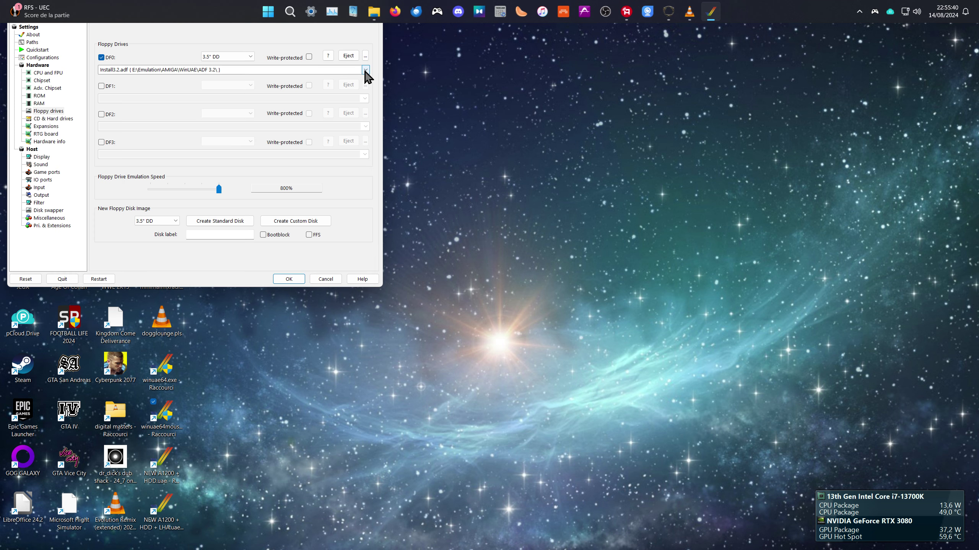
- Insert the Workbench3.2.adf floppy image from the ADF 3.2 folder into drive DF0 and resume the installation
click(365, 56)
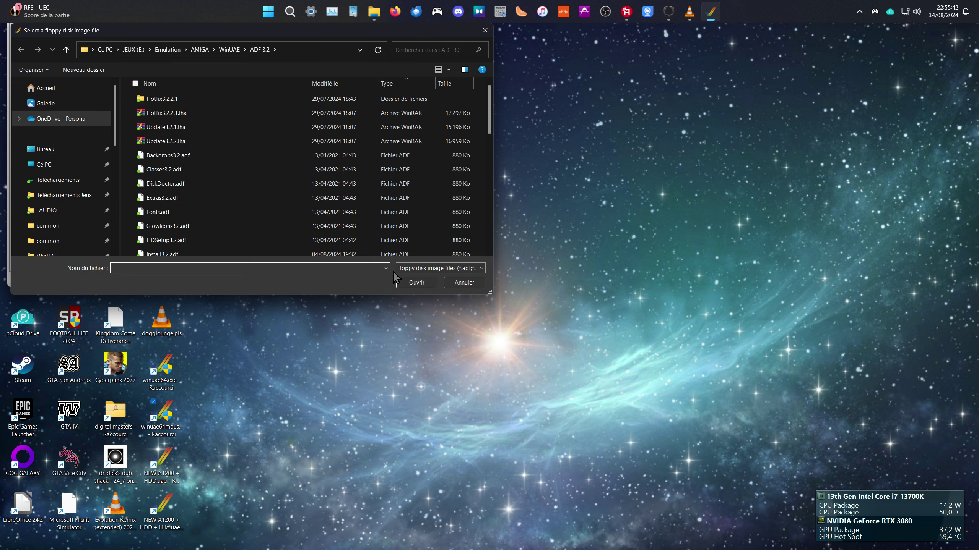
click(301, 213)
drag(489, 115, 486, 240)
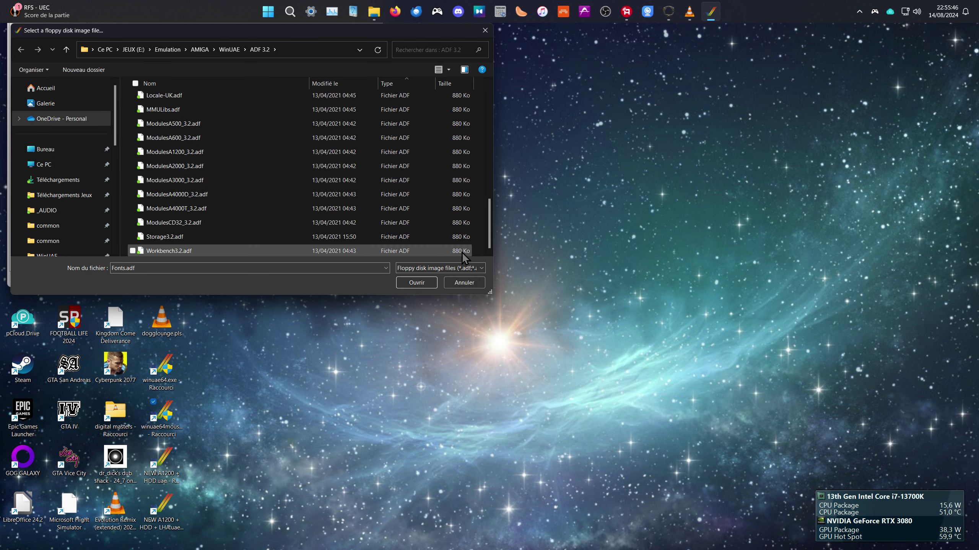
click(429, 249)
click(416, 283)
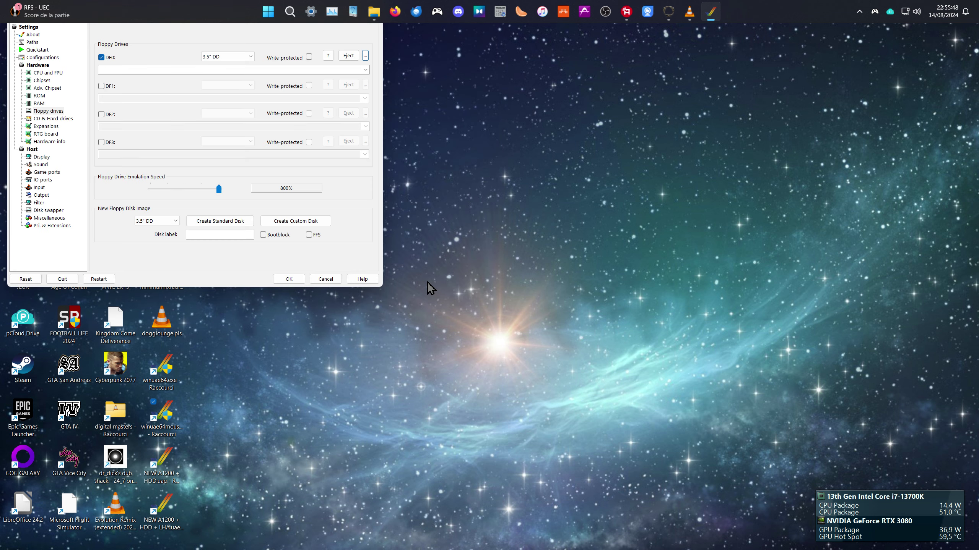
click(289, 279)
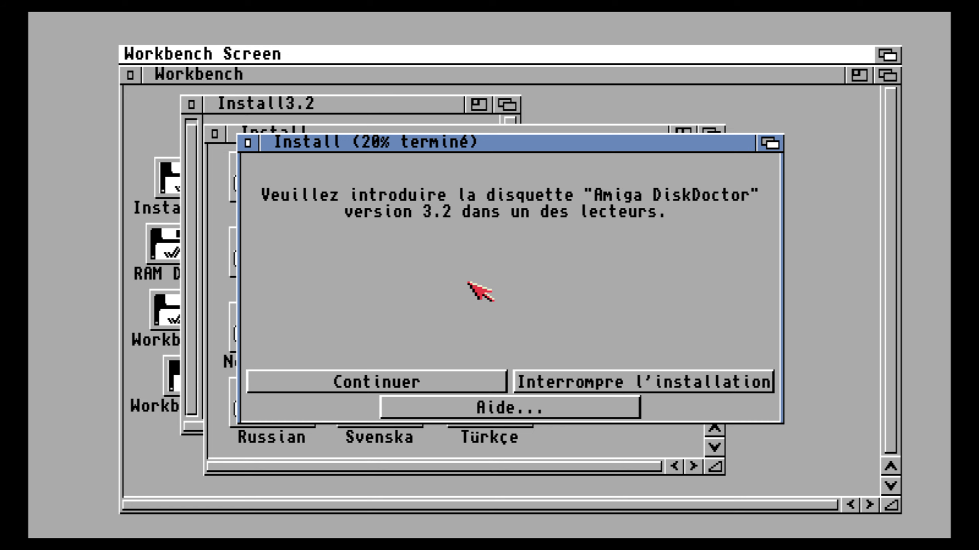
- Swap the floppy in drive DF0 for DiskDoctor.adf from the ADF 3.2 folder and return to the emulation
key(super+d)
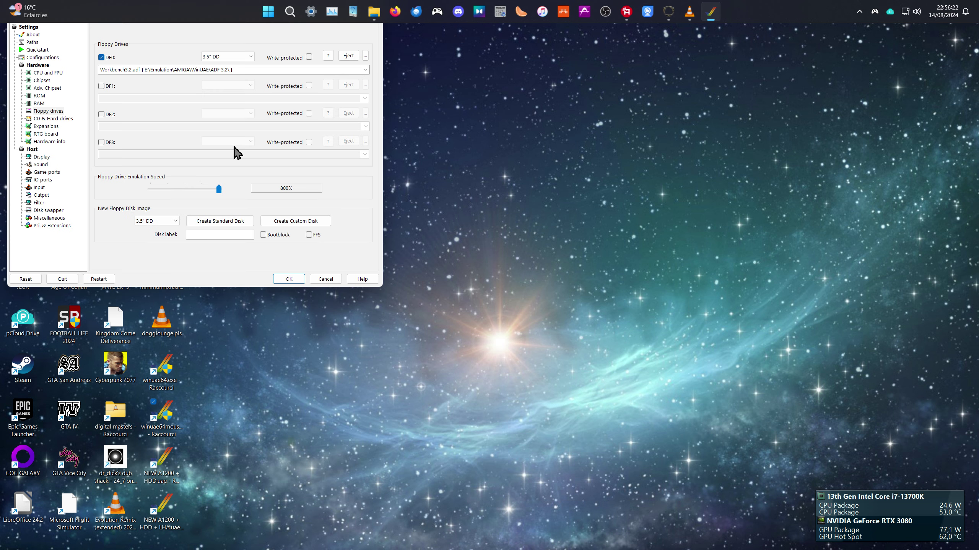
click(365, 56)
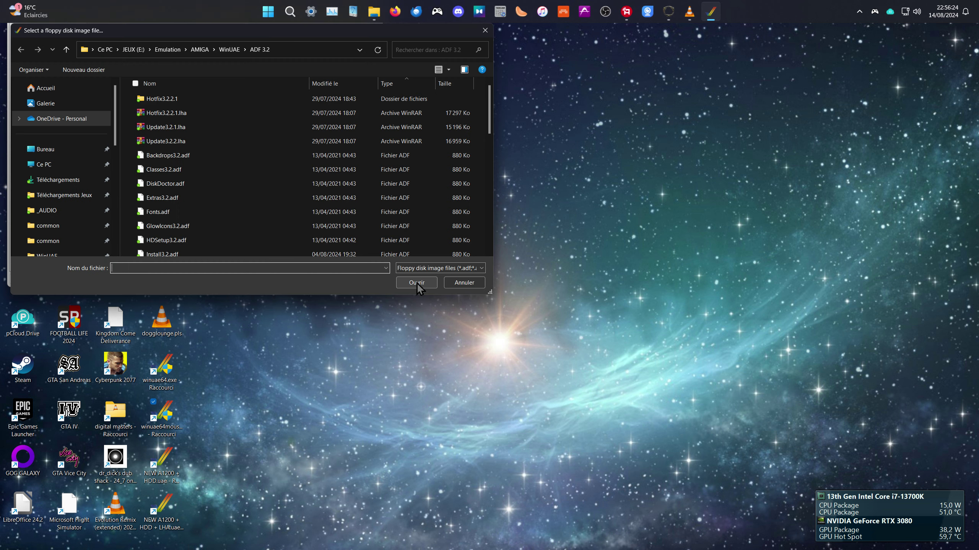
click(251, 183)
click(414, 285)
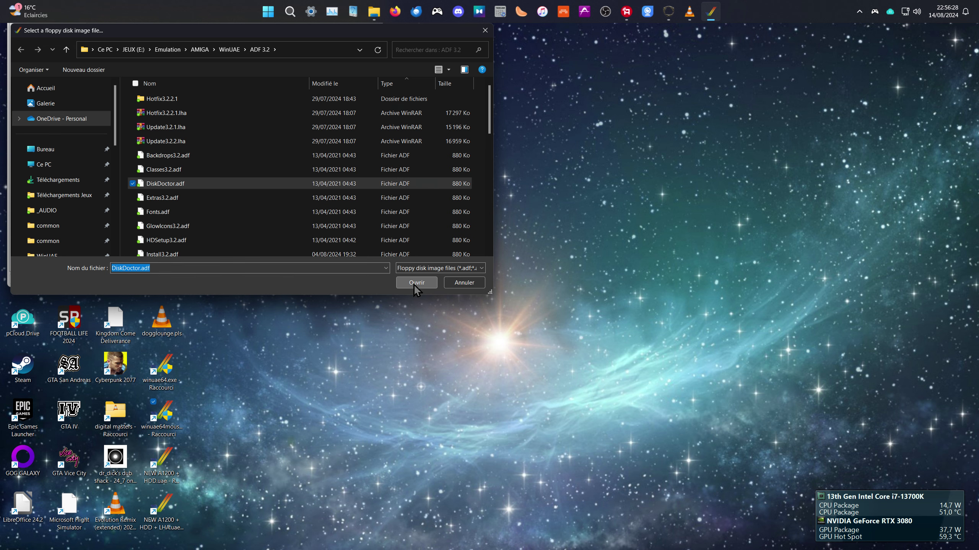
click(293, 282)
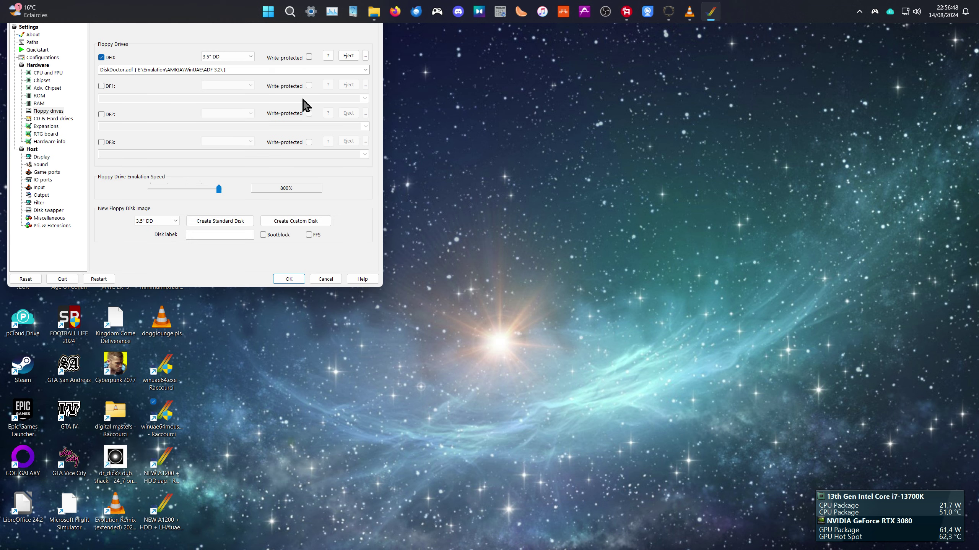
- Put the recently used Locale.adf image from the ADF 3.2 folder back into drive DF0 and return to the emulation
click(365, 70)
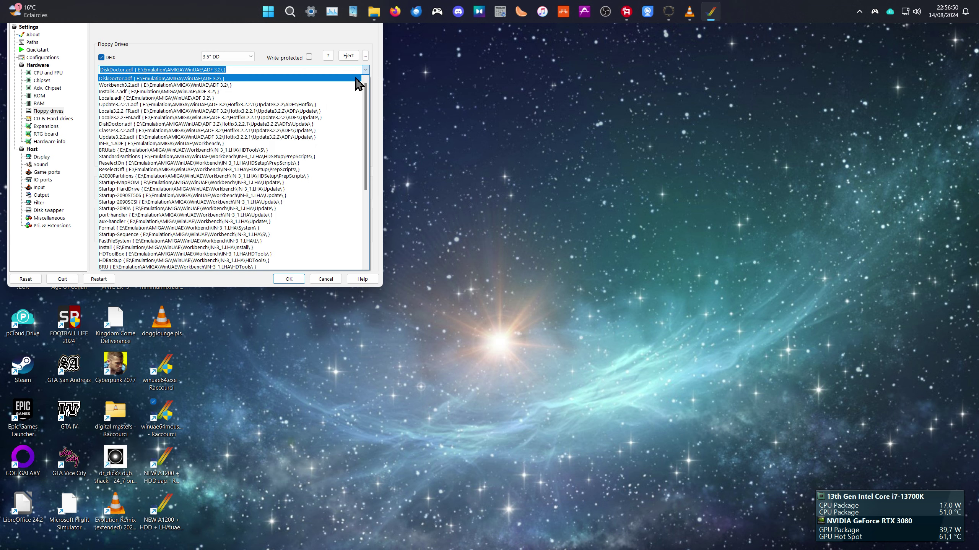
click(332, 99)
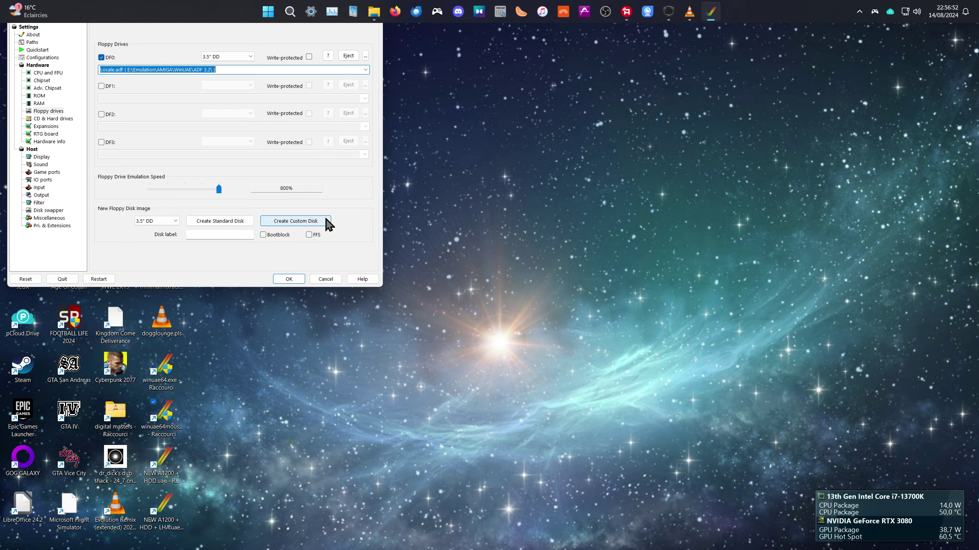
click(292, 280)
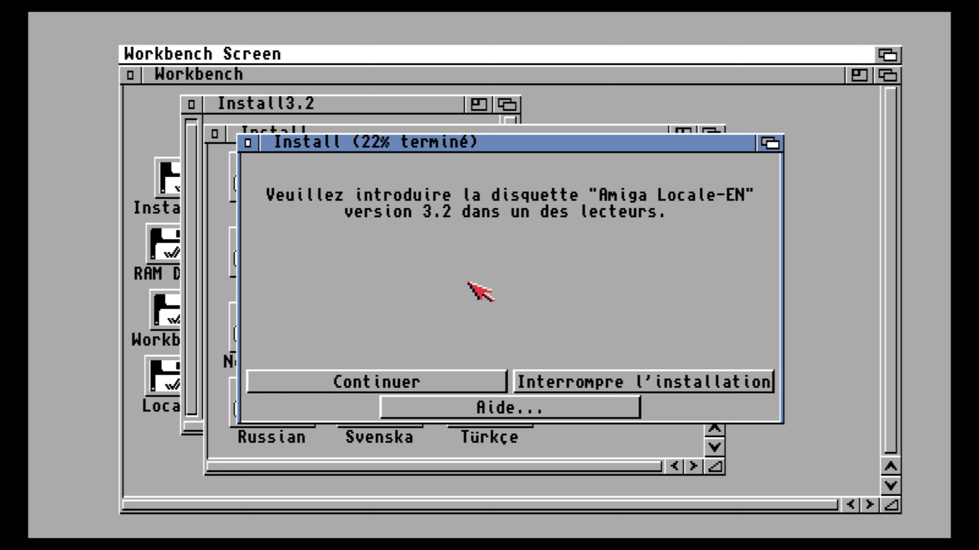
- Insert the Locale-EN.adf floppy image from the ADF 3.2 folder into drive DF0 and return to the emulation
key(super+d)
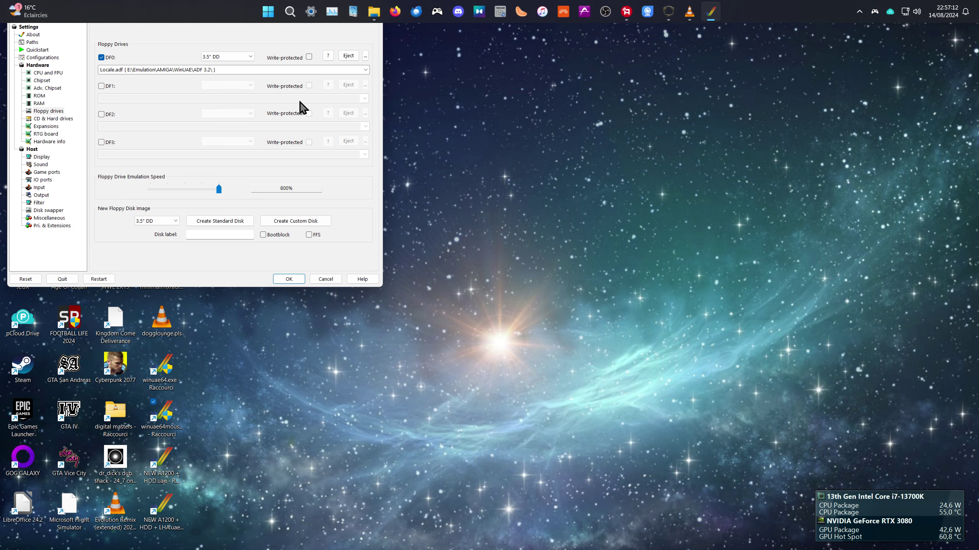
click(366, 56)
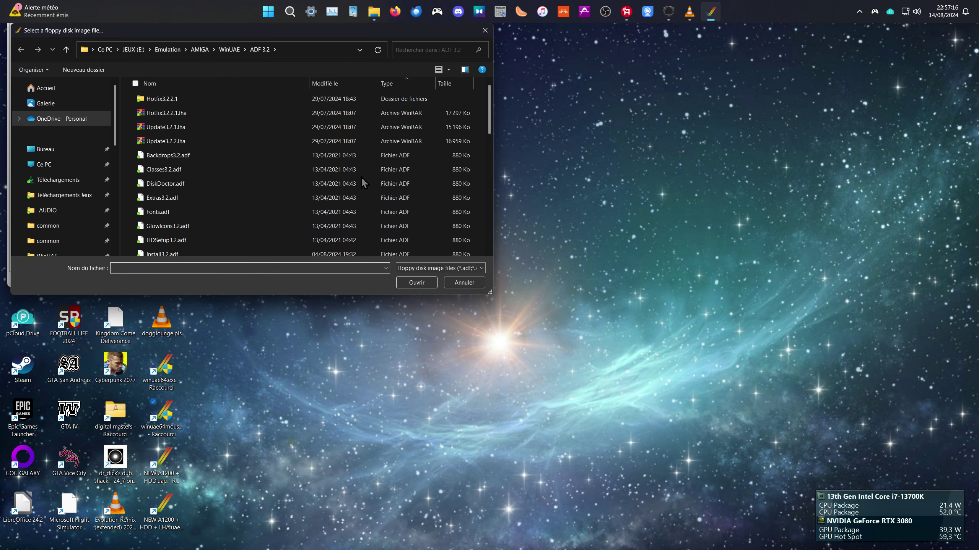
drag(488, 103, 490, 147)
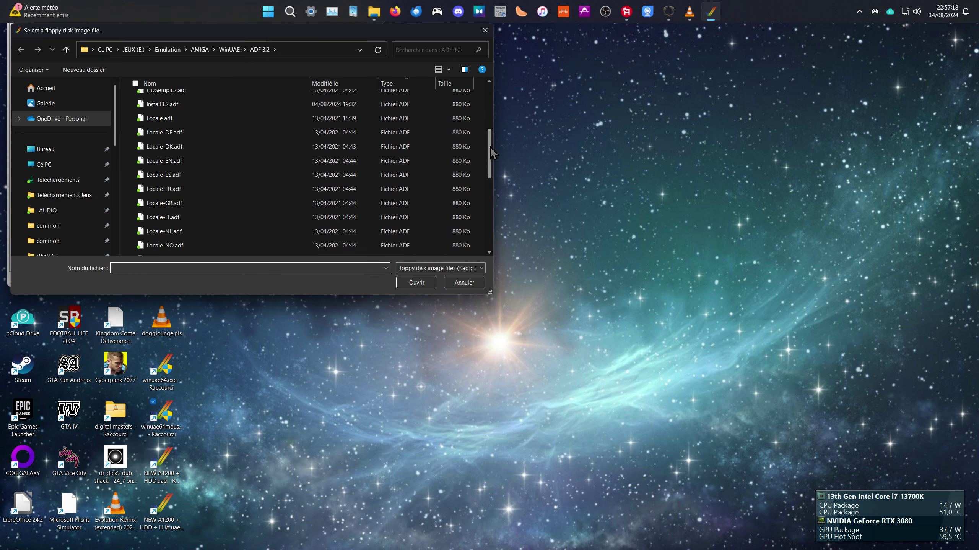
click(363, 160)
click(428, 281)
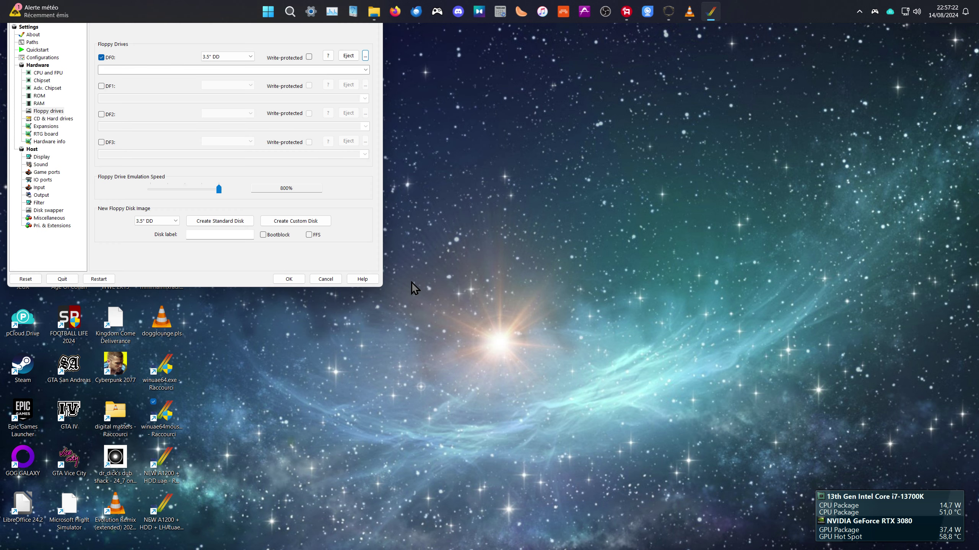
click(288, 280)
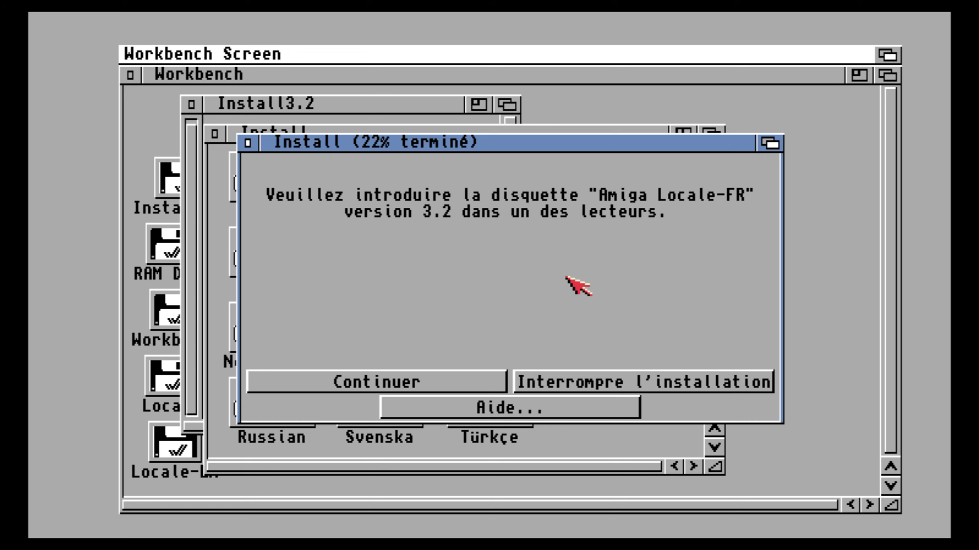
- Replace the floppy image in drive DF0 with Locale-FR.adf from the ADF 3.2 folder and return to the emulation
key(super+d)
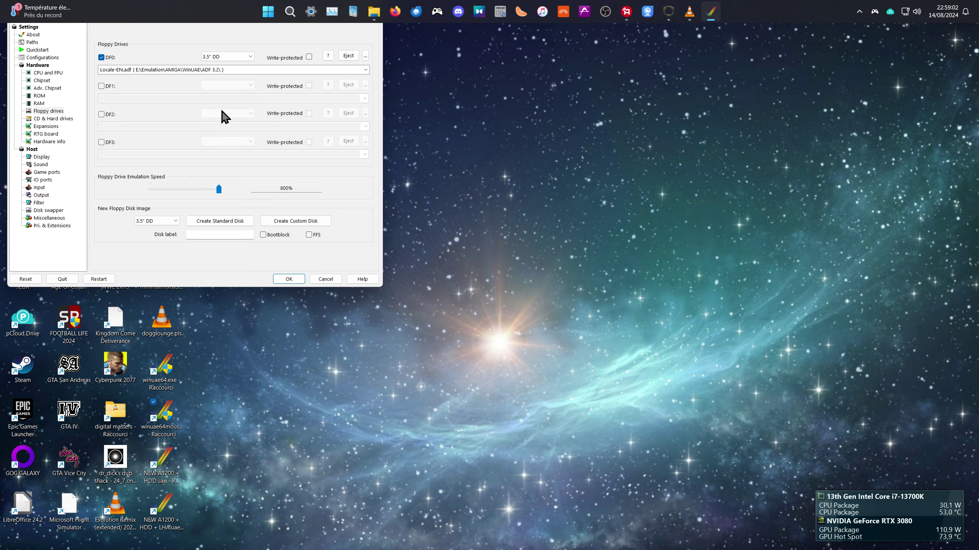
click(365, 56)
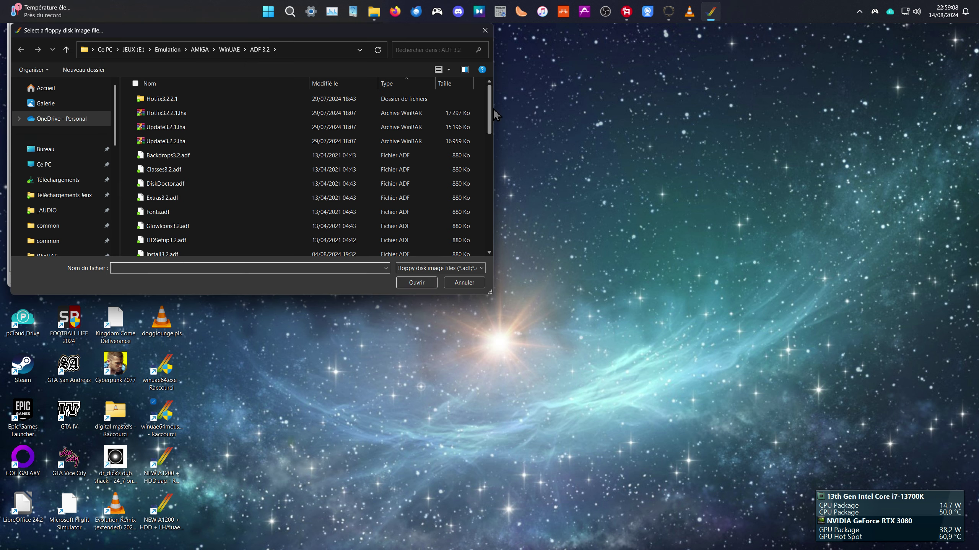
drag(492, 98, 488, 143)
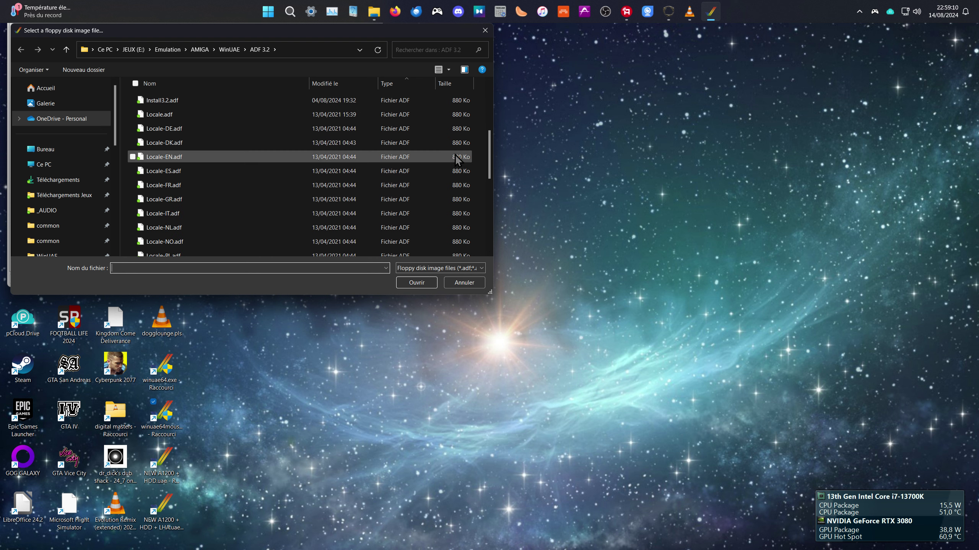
click(418, 189)
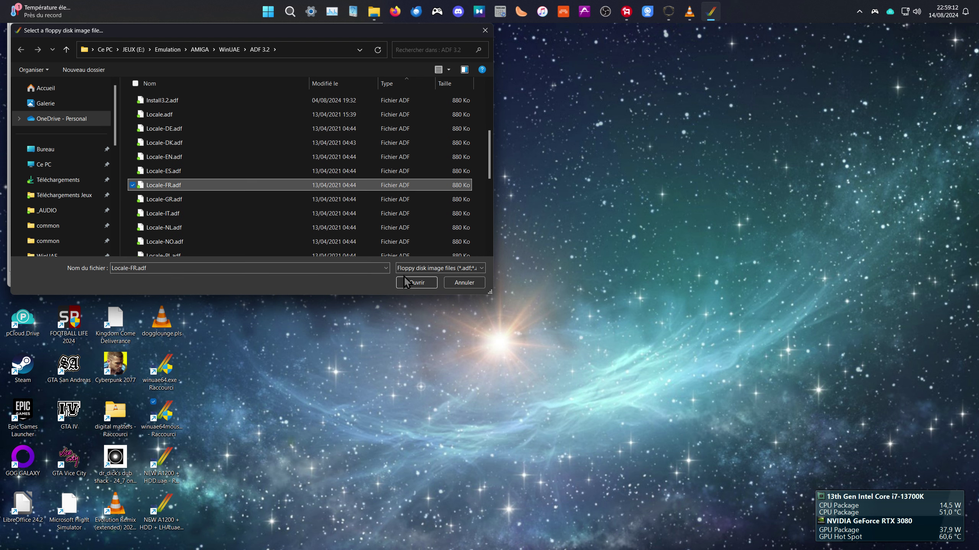
click(414, 284)
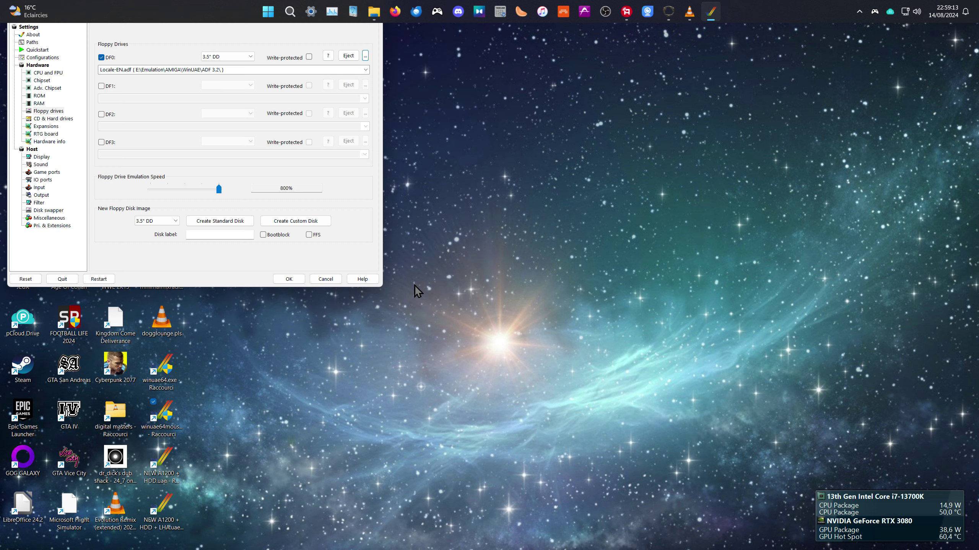
click(292, 280)
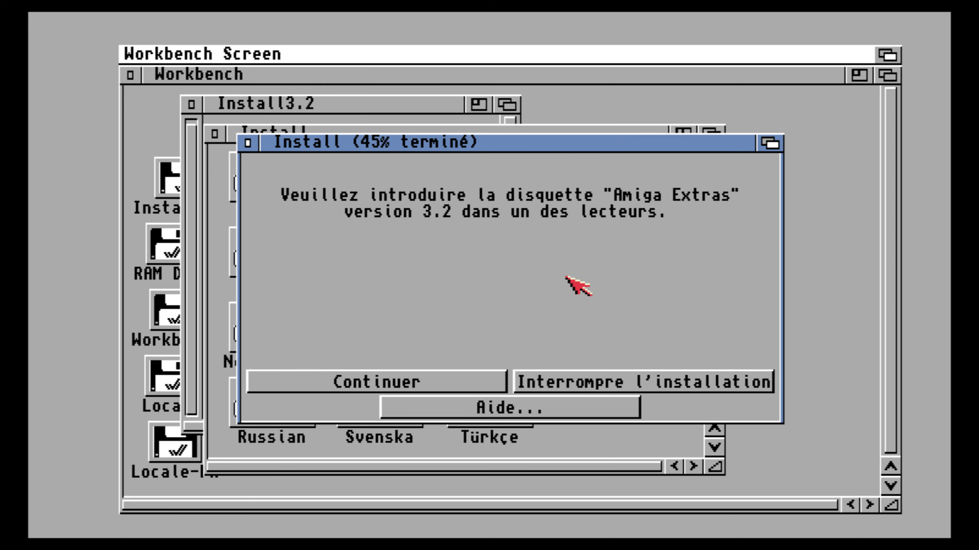
- Insert the Extras3.2.adf floppy image from the ADF 3.2 folder into drive DF0 and resume the installation
key(alt+Tab)
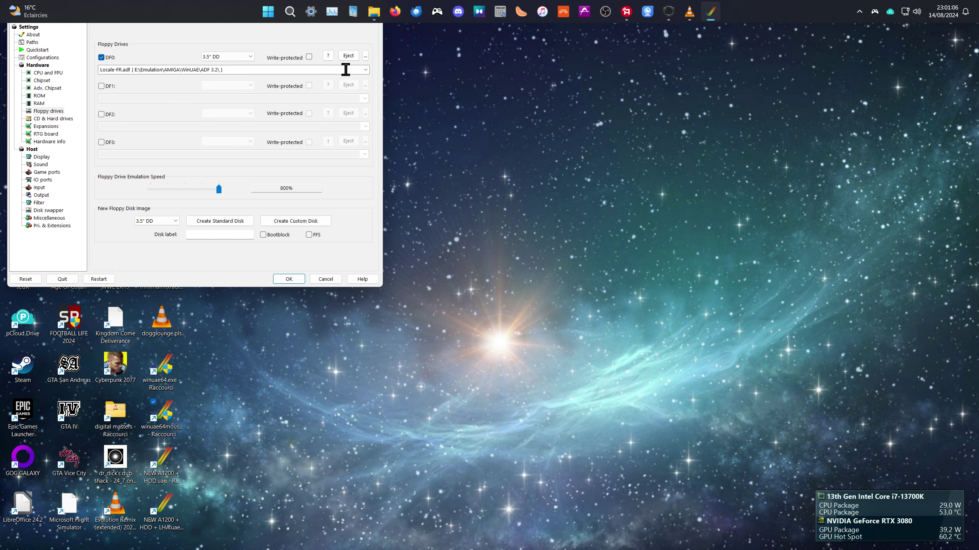
click(365, 57)
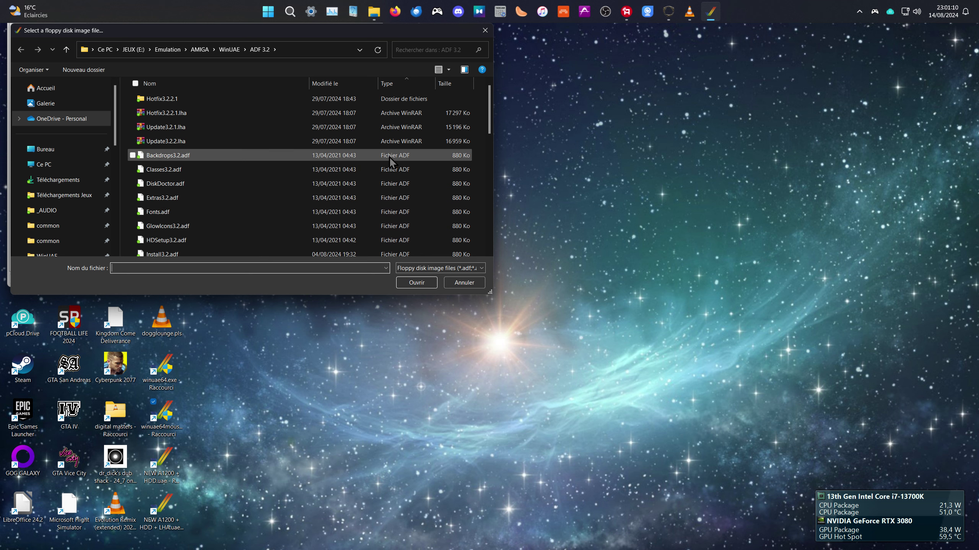
click(317, 199)
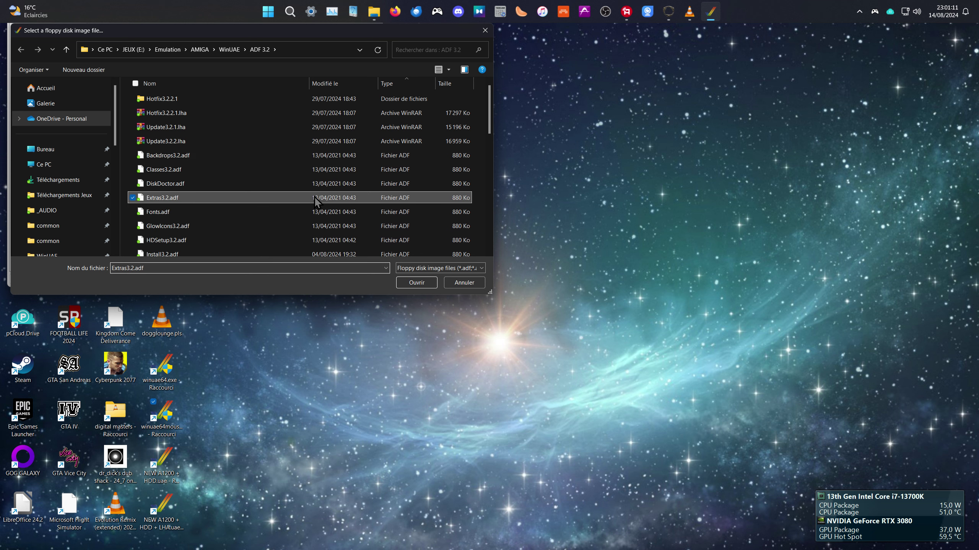
click(411, 284)
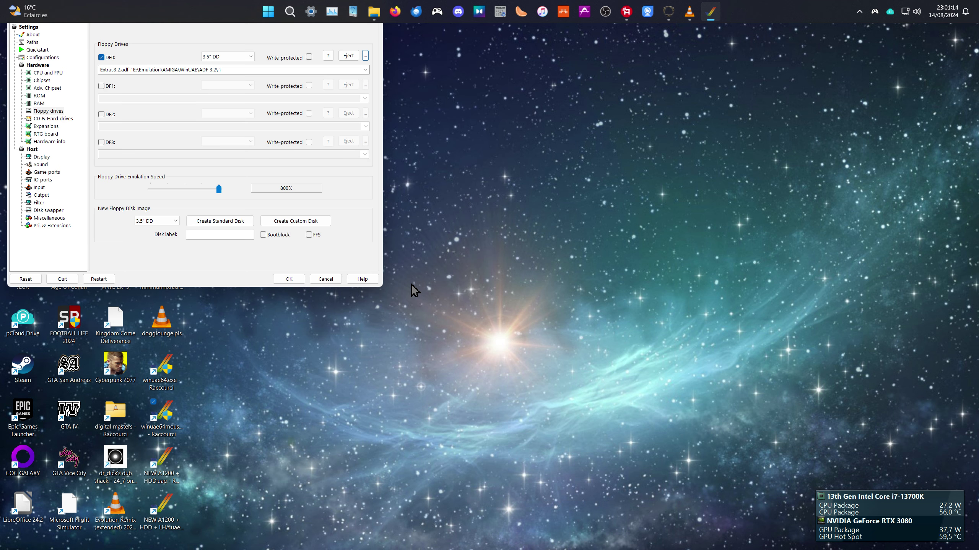
click(289, 279)
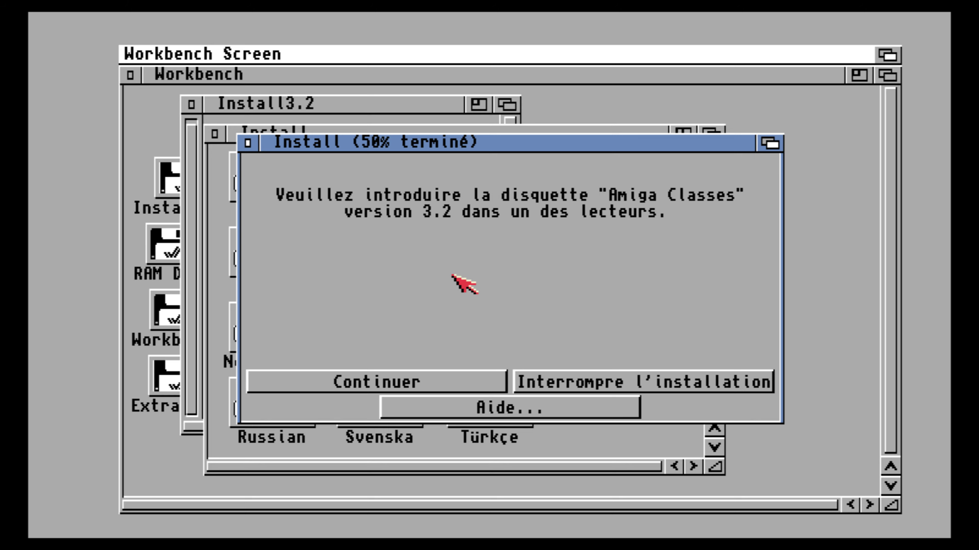
- Load the Classes3.2.adf floppy image from the ADF 3.2 folder into drive DF0 and return to the emulation
key(super+d)
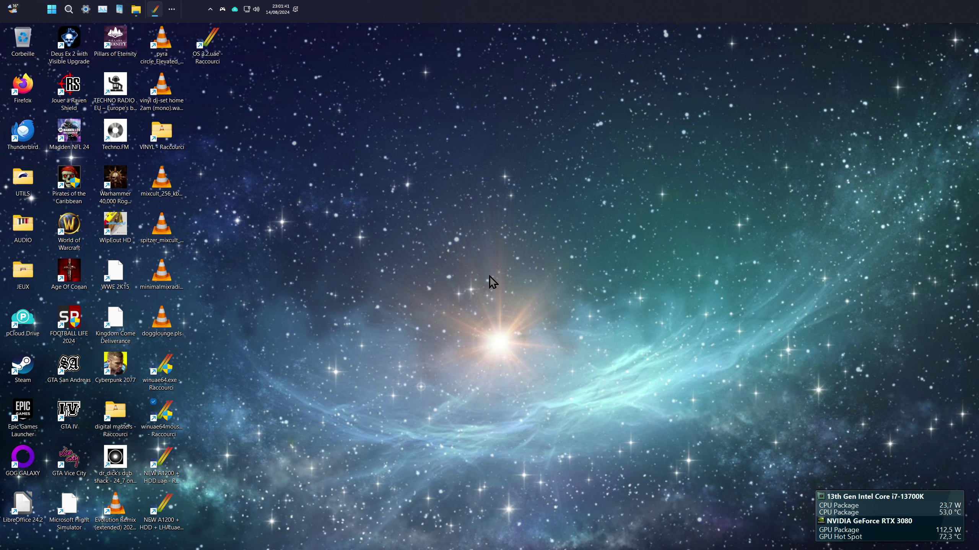
key(F12)
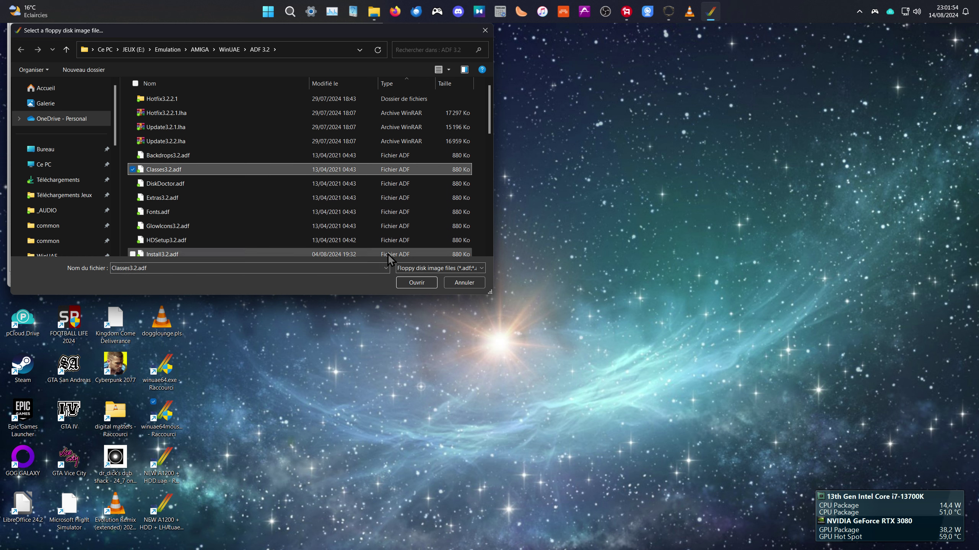
click(412, 279)
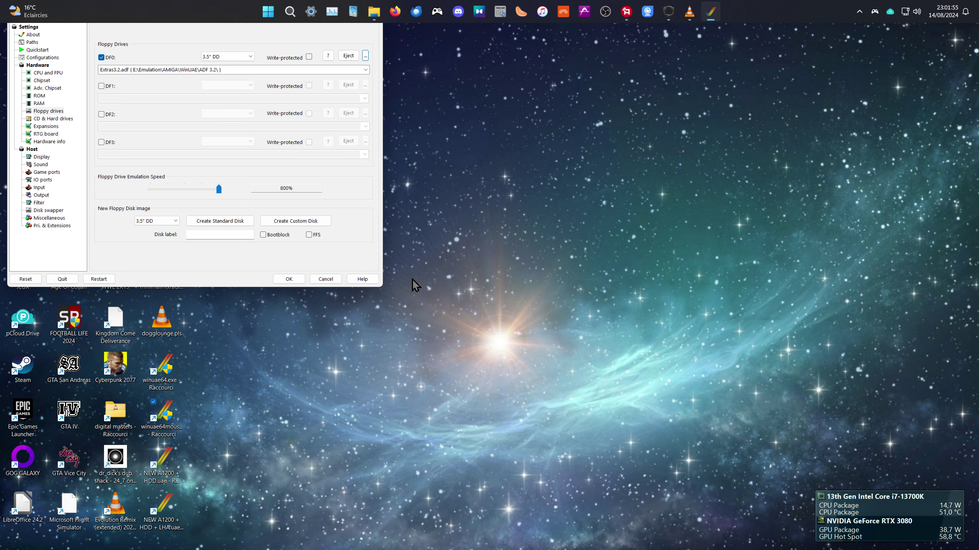
click(290, 281)
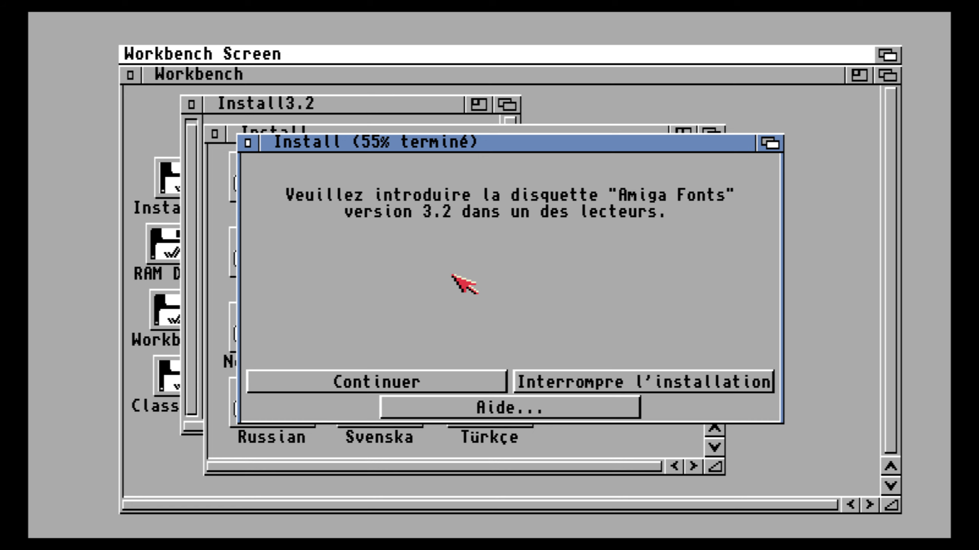
- Insert the Fonts.adf floppy image from the ADF 3.2 folder into drive DF0 and resume the installation
key(alt+Tab)
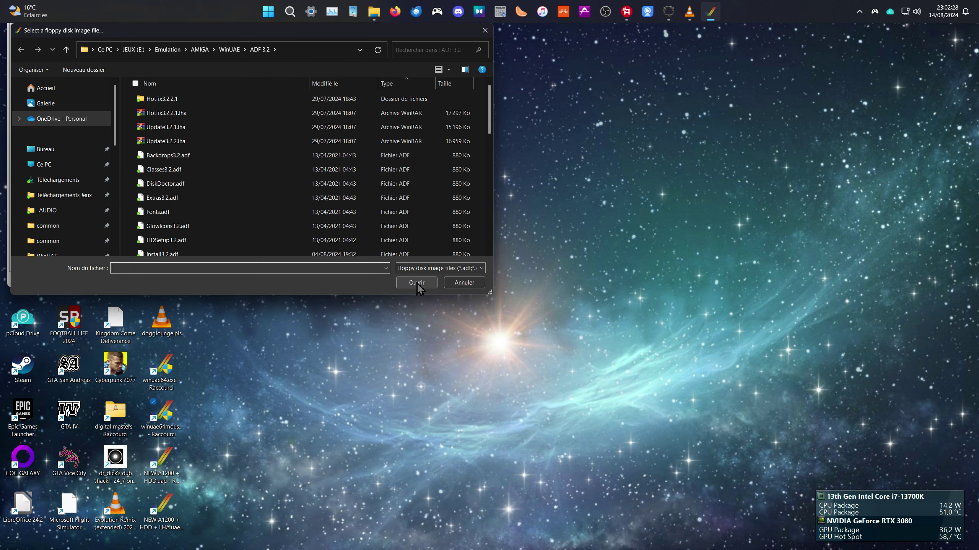
click(299, 209)
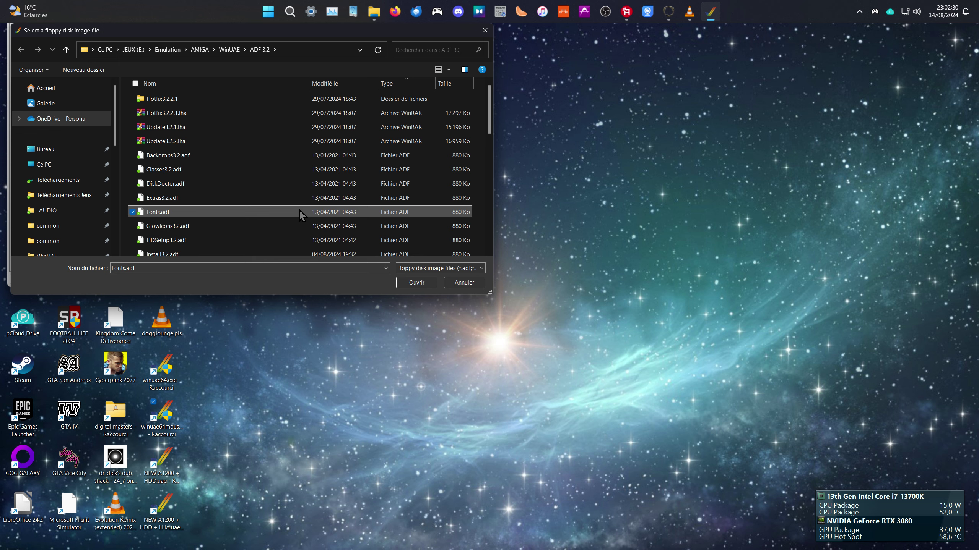
click(411, 284)
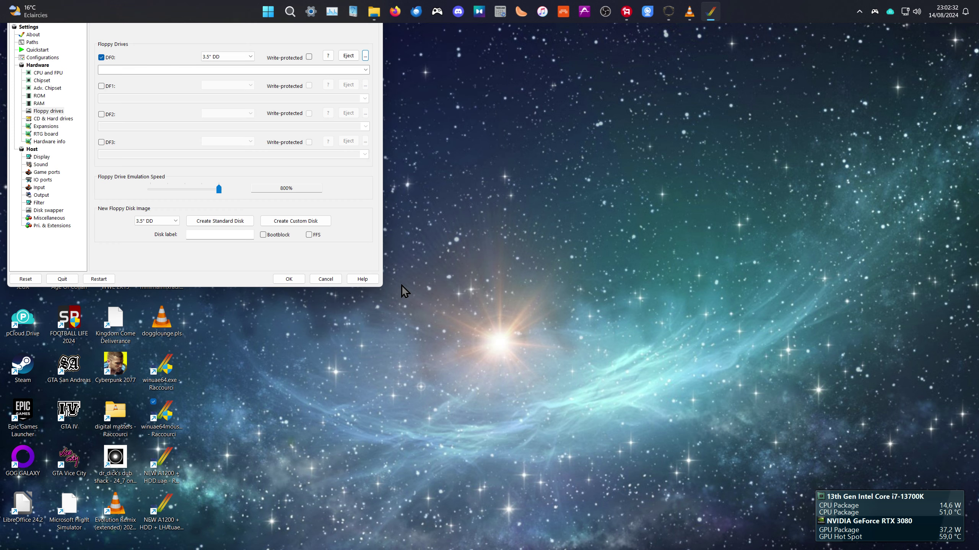
click(289, 278)
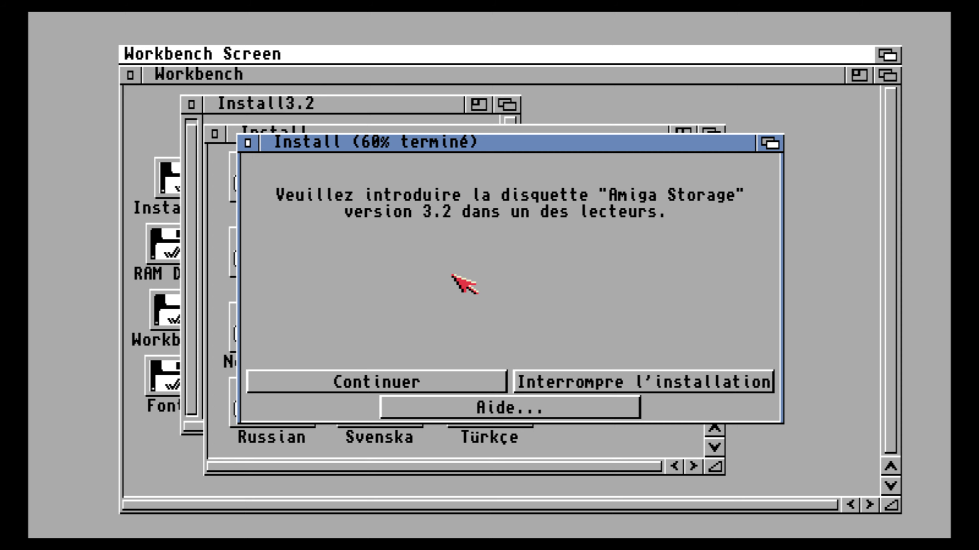
- Replace the floppy image in drive DF0 with Storage3.2.adf from the ADF 3.2 folder and return to the emulation
key(super+d)
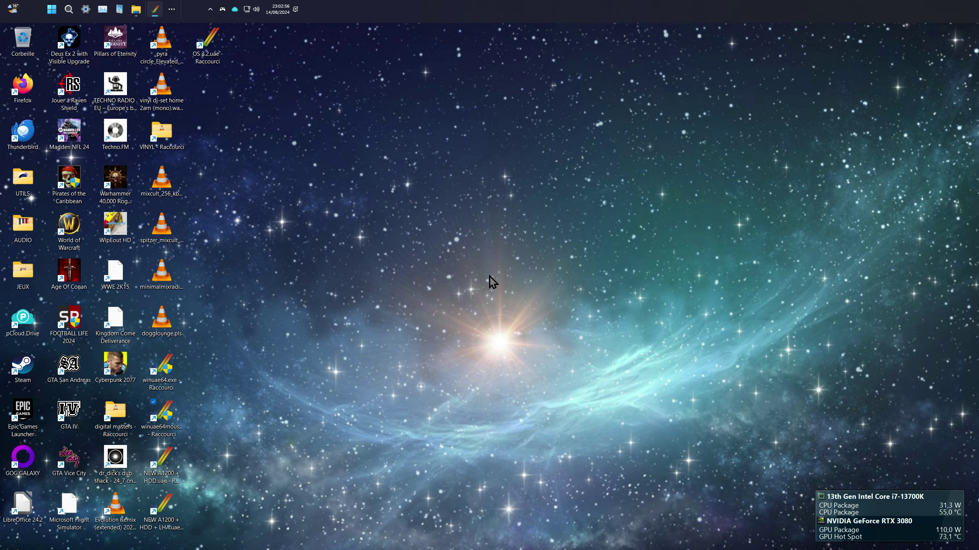
key(F12)
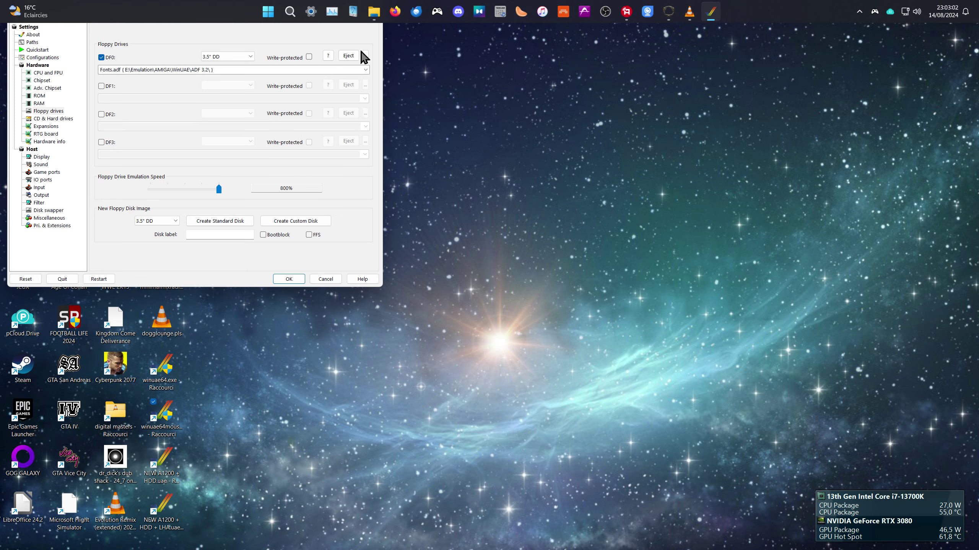
click(364, 55)
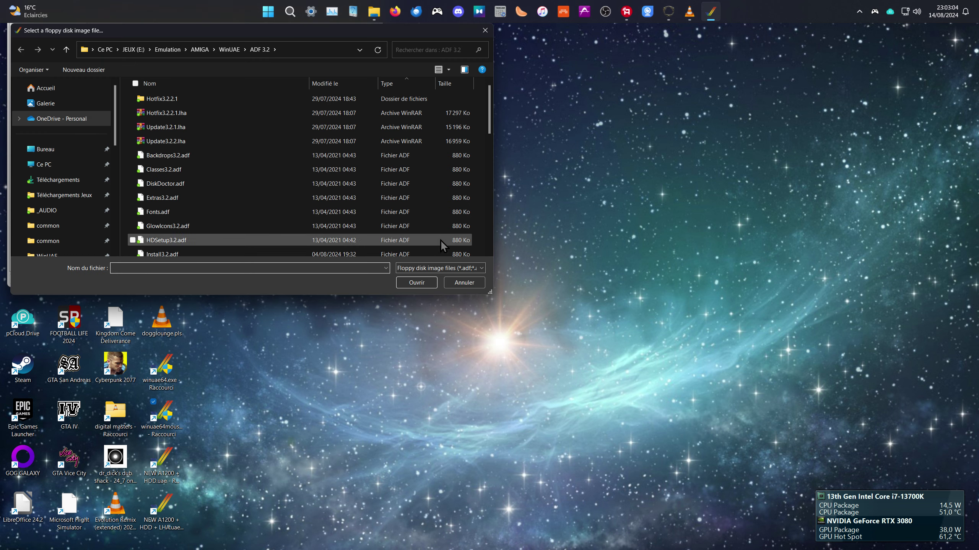
drag(488, 106, 480, 225)
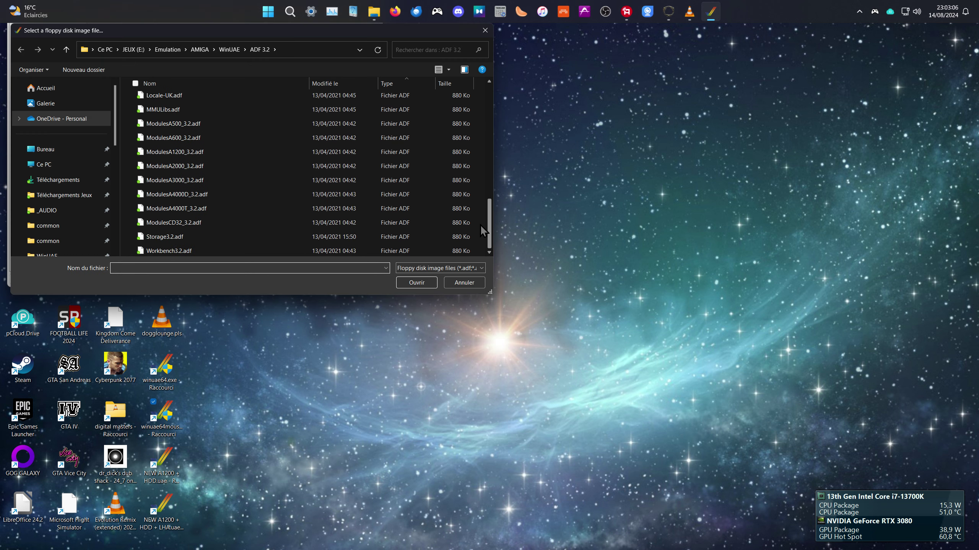
click(411, 236)
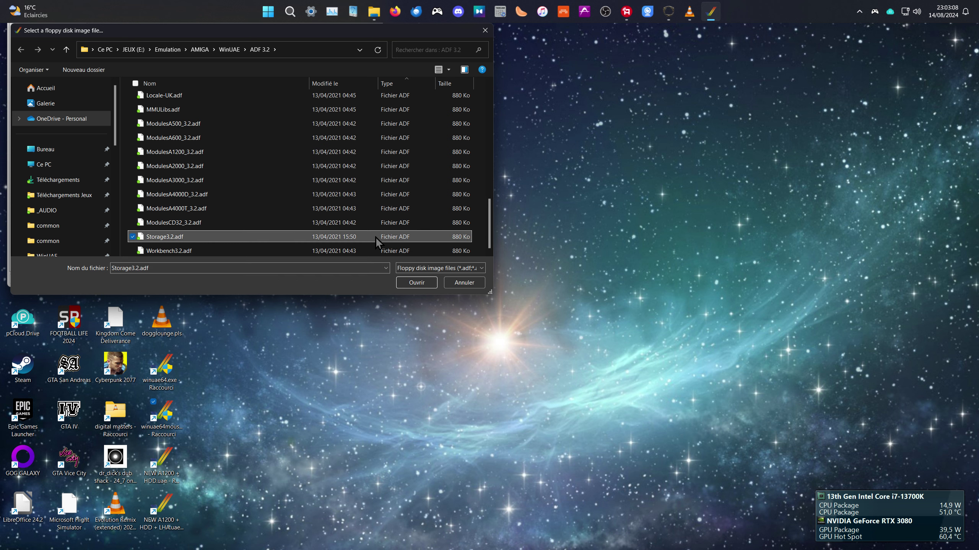
click(410, 283)
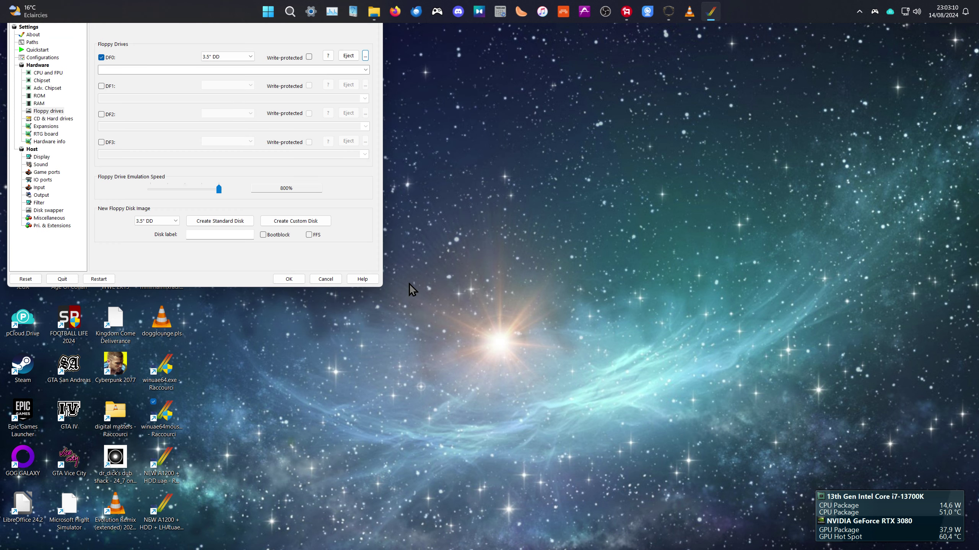
click(289, 279)
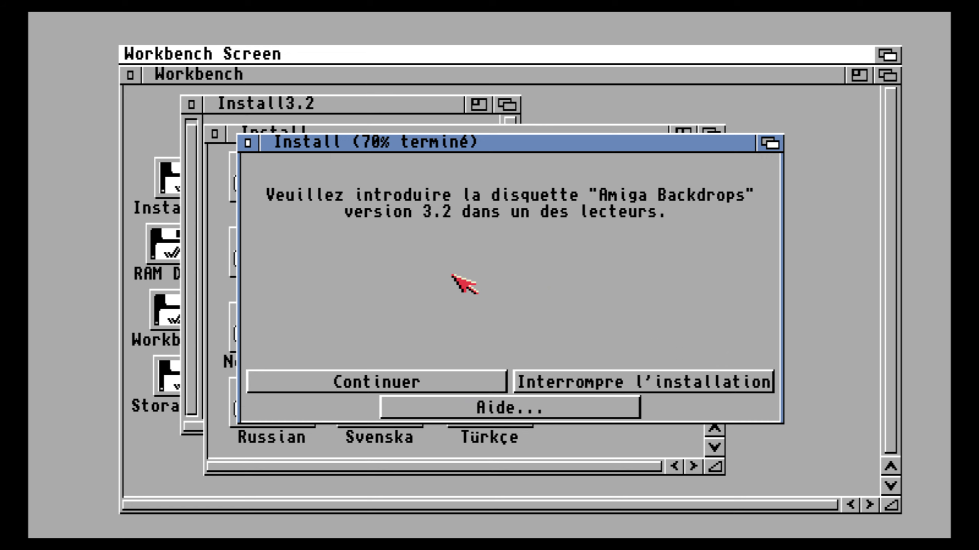
- Load the Backdrops3.2.adf floppy image from the ADF 3.2 folder into drive DF0 and resume the installation
key(super+d)
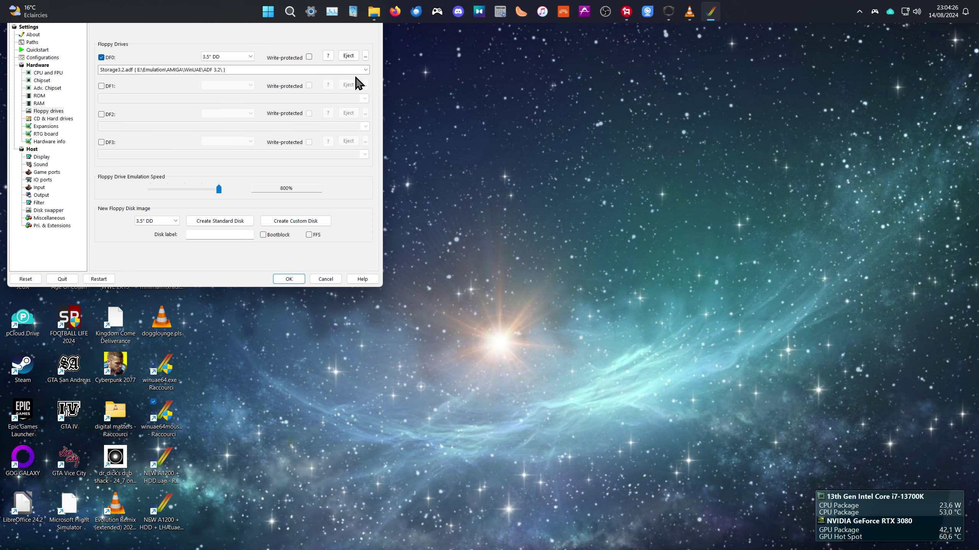
click(365, 57)
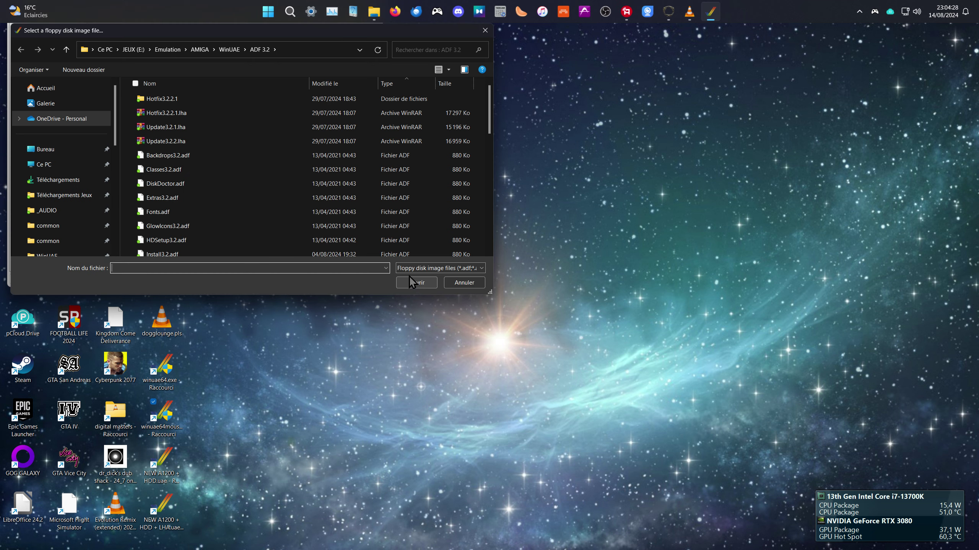
click(292, 153)
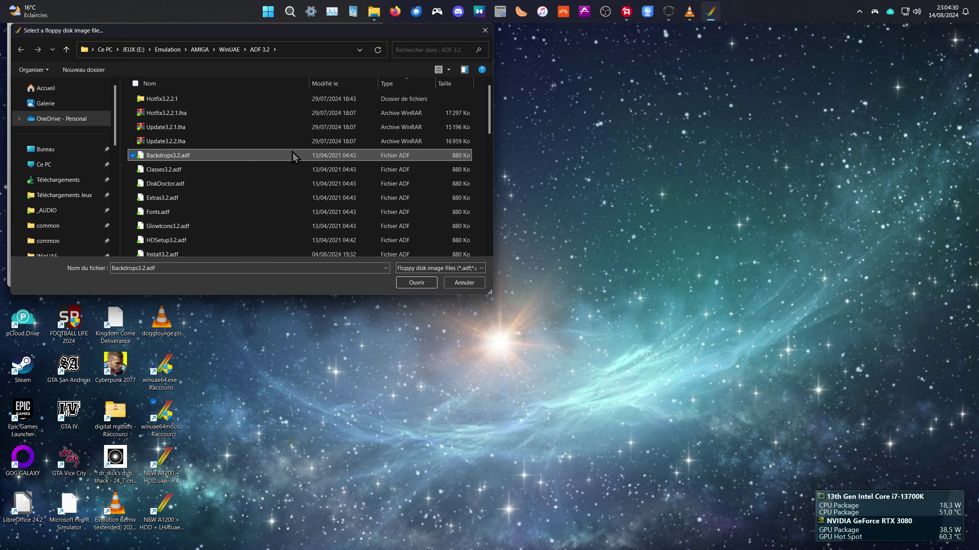
click(407, 280)
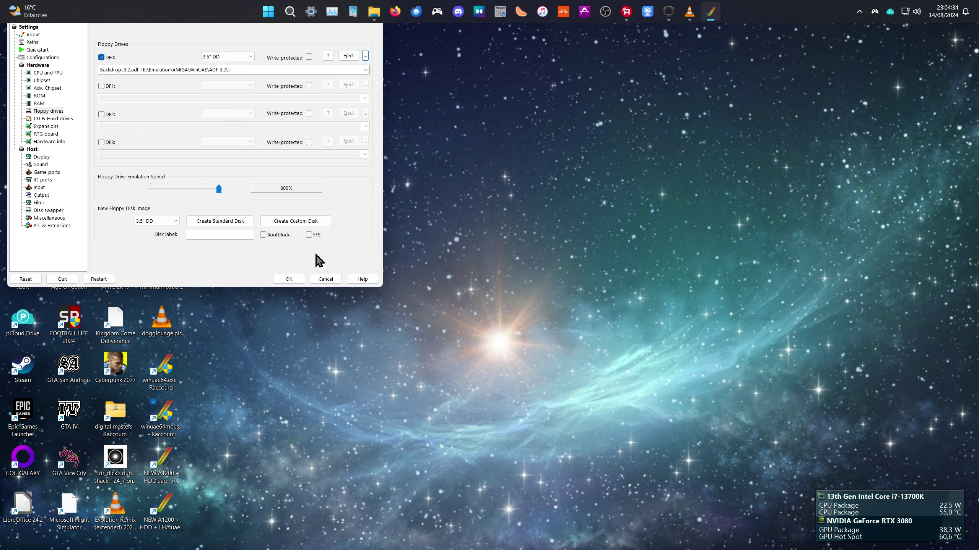
click(291, 281)
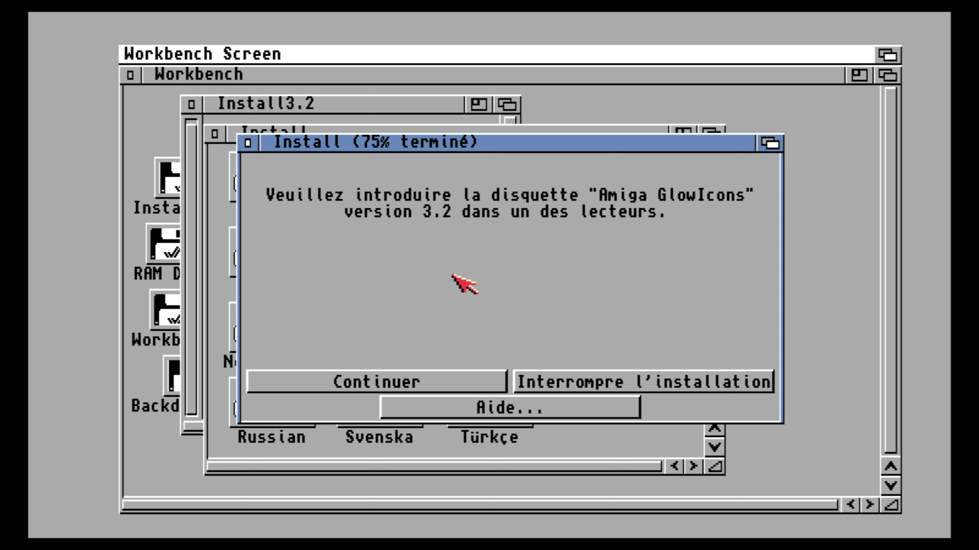
- Swap the floppy image in drive DF0 for GlowIcons3.2.adf from the ADF 3.2 folder and return to the emulation
key(alt+F4)
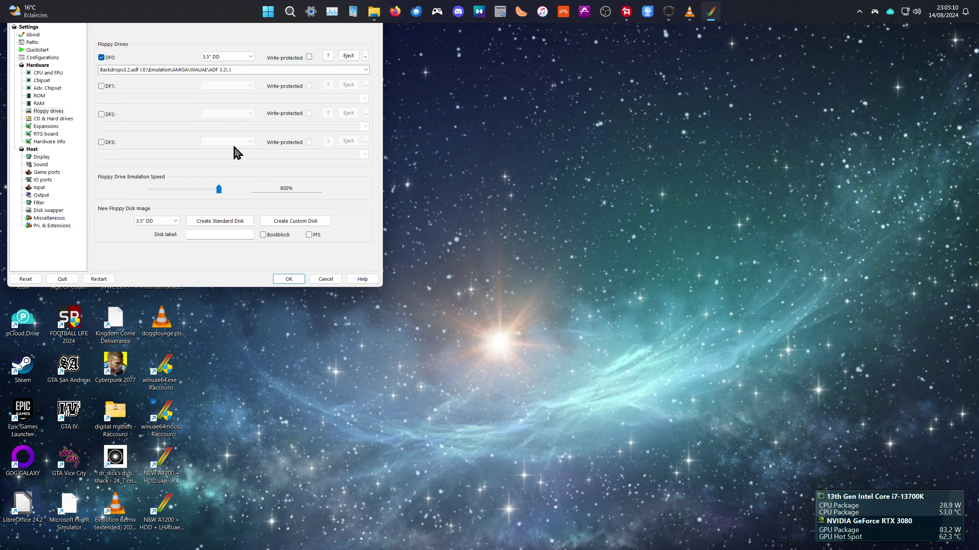
click(368, 55)
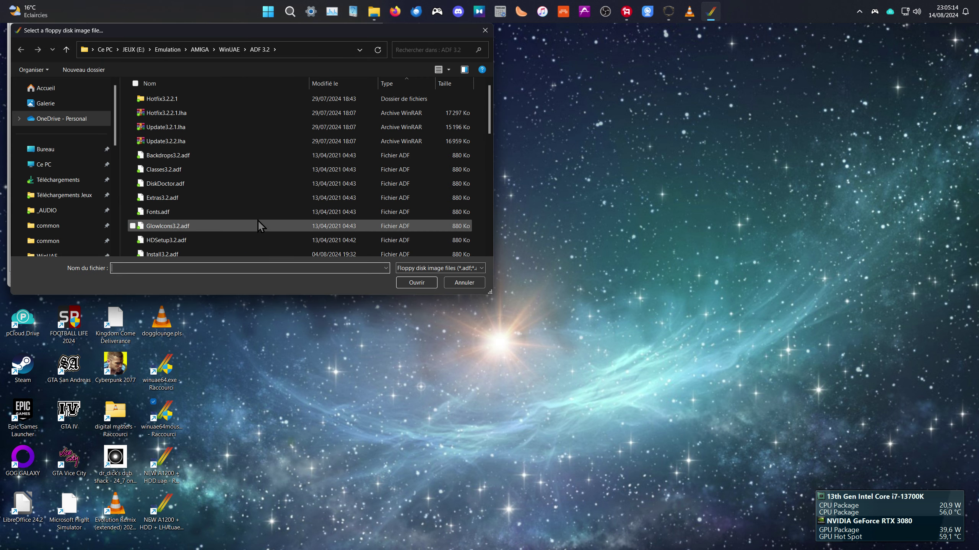
click(247, 222)
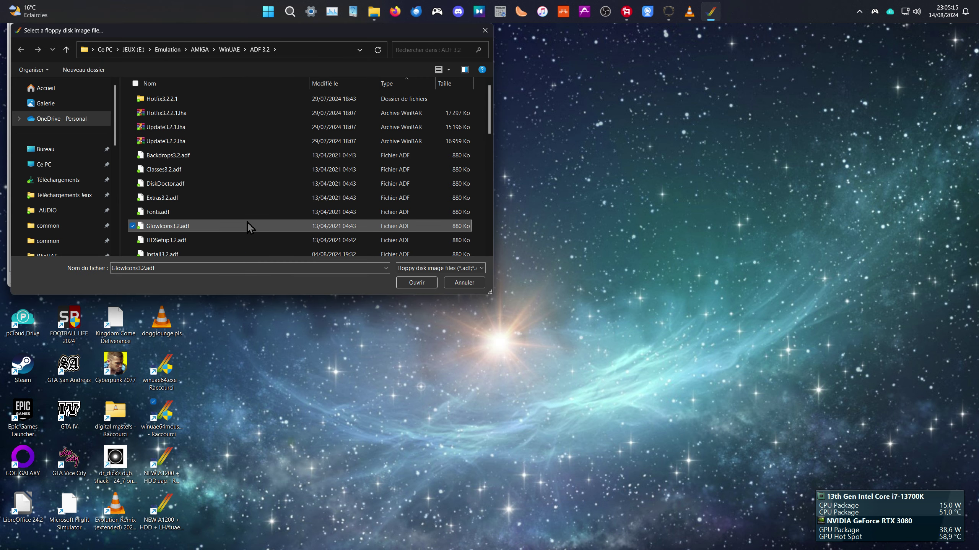
click(417, 282)
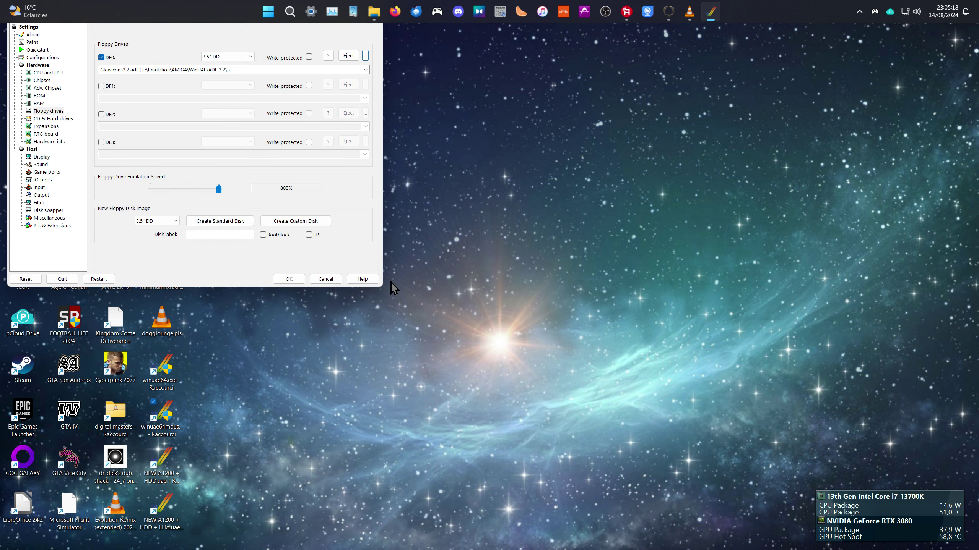
click(287, 283)
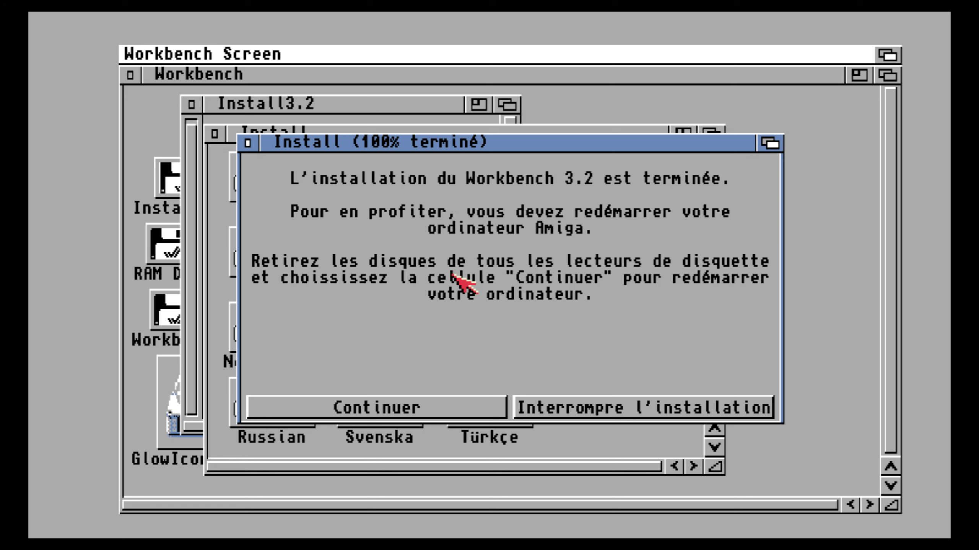
- Eject the floppy image from drive DF0 and return to the emulation
key(alt+F4)
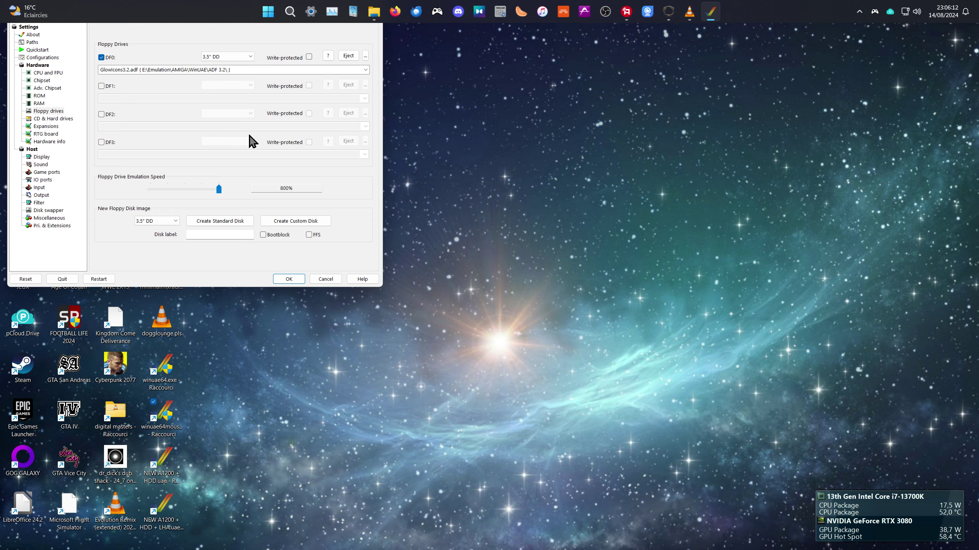
click(348, 56)
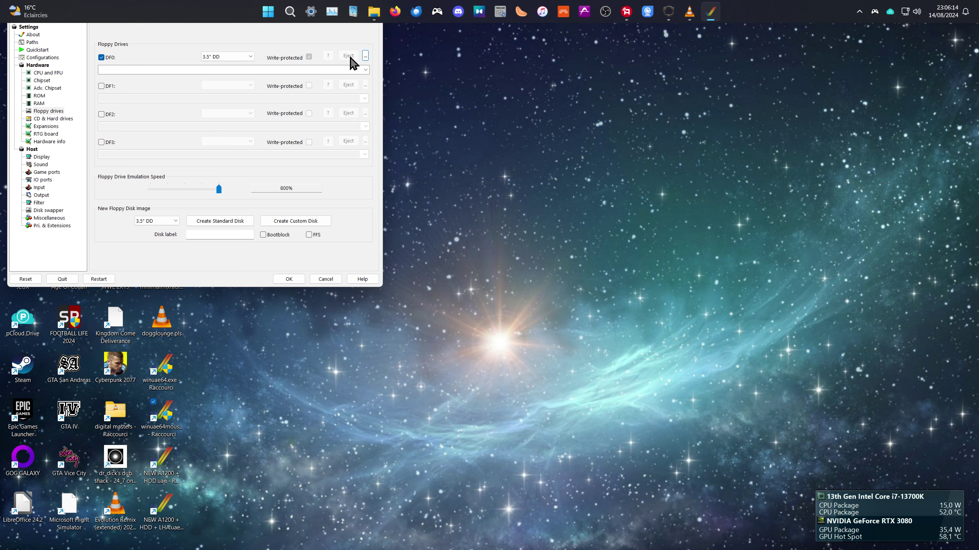
click(289, 279)
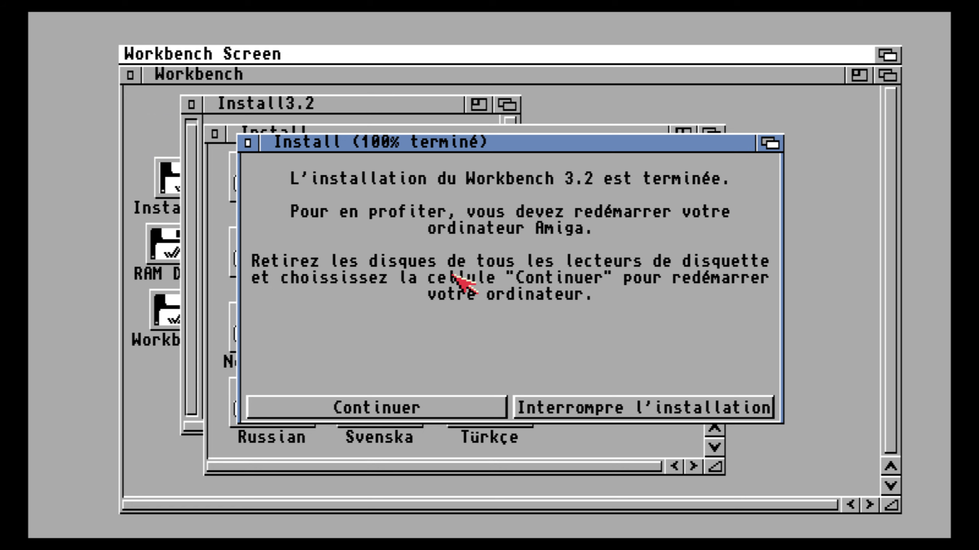
- Save the emulator settings to the OS 3.2 configuration and let the installer restart the Amiga
key(F12)
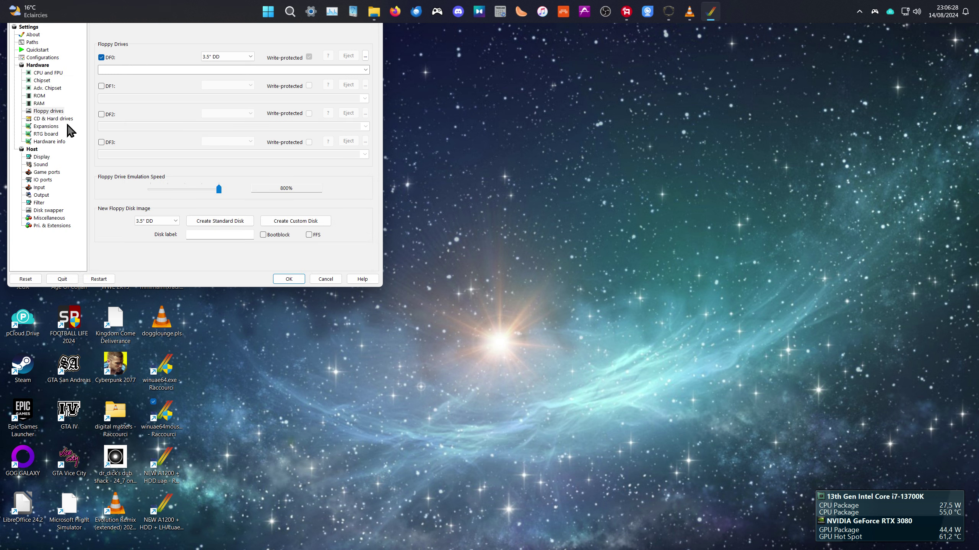
click(53, 118)
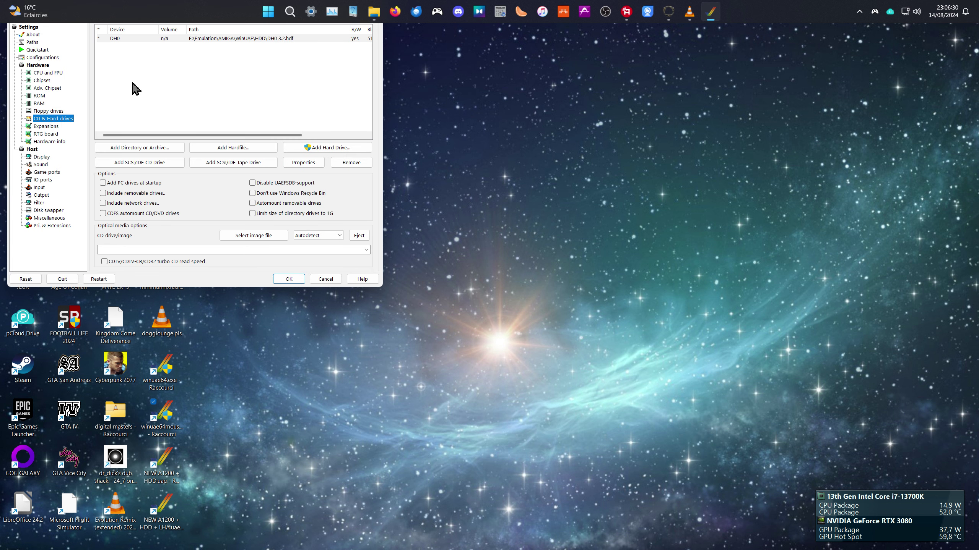
click(49, 58)
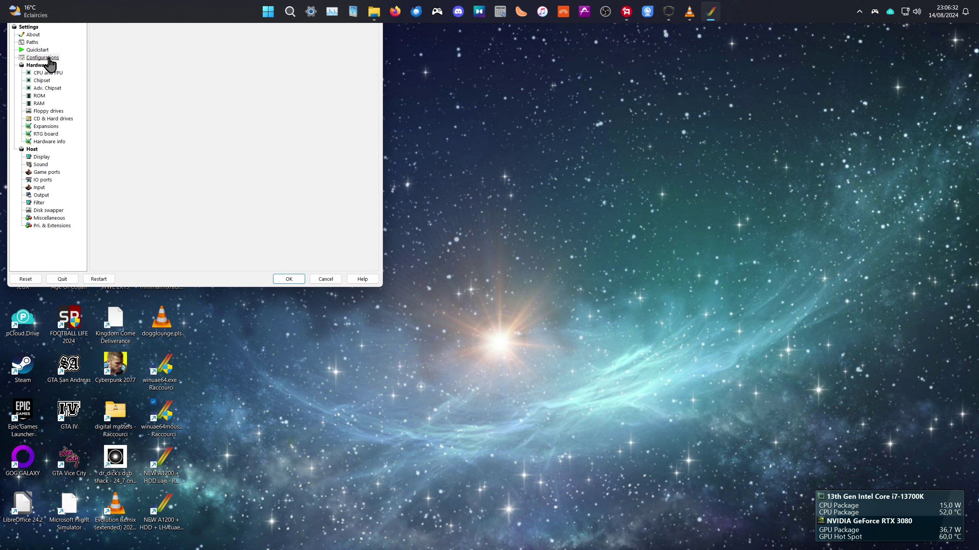
click(154, 204)
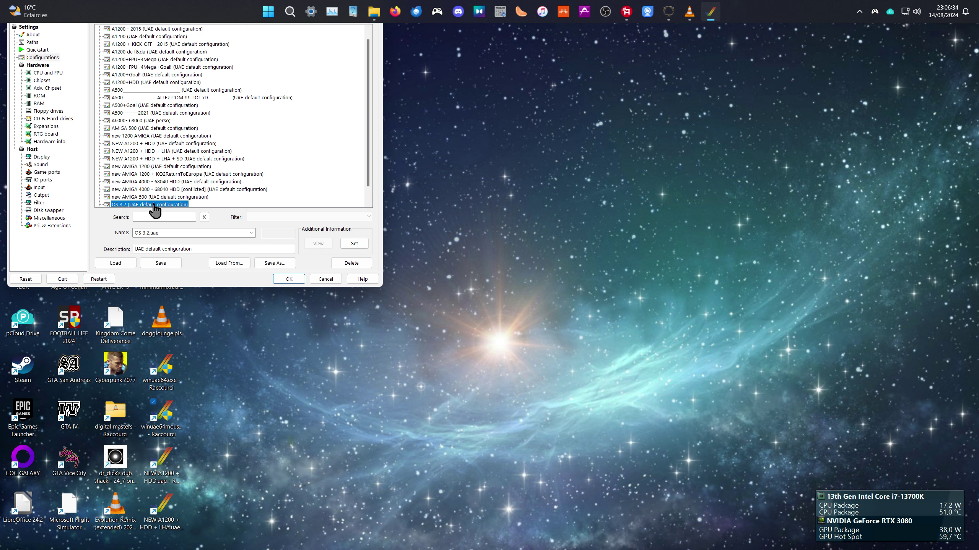
click(170, 263)
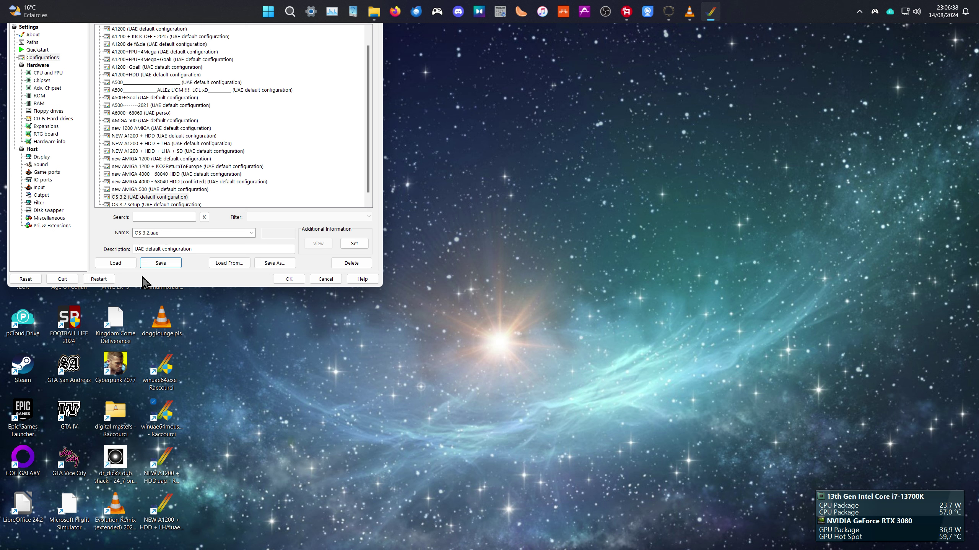
click(289, 279)
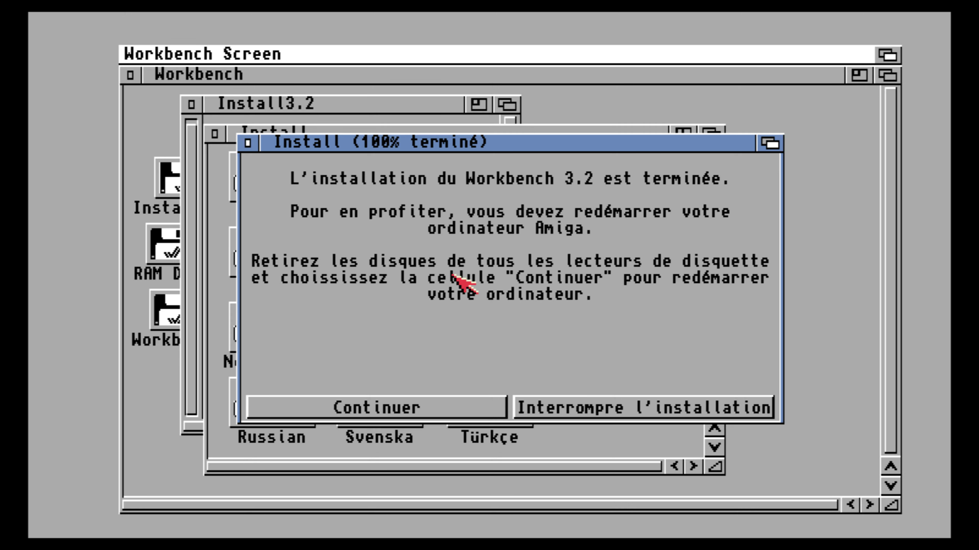
click(433, 412)
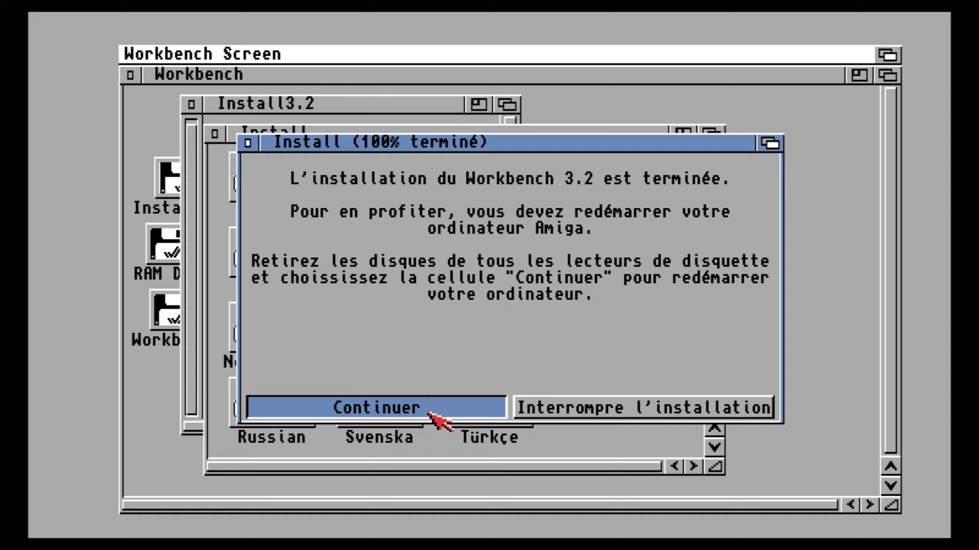
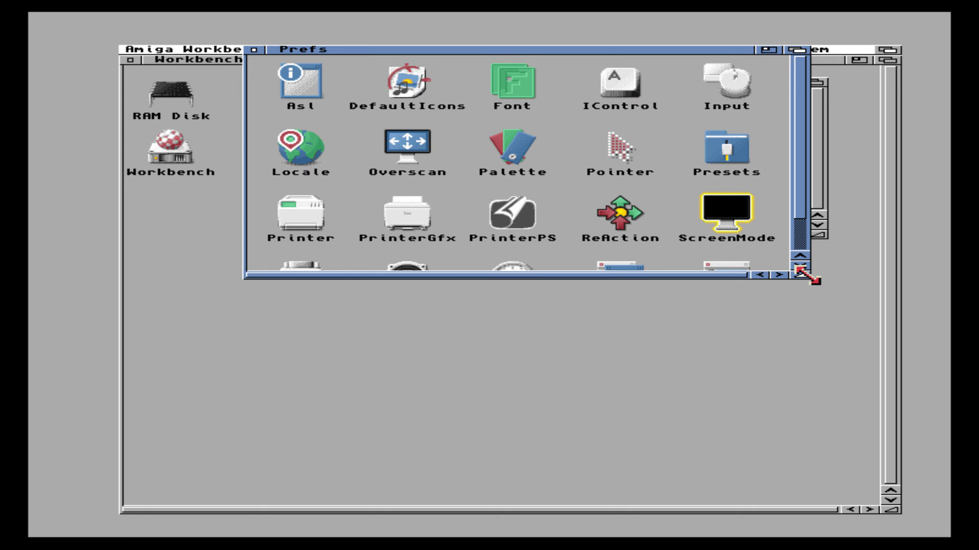
- Enlarge the Prefs window and save PAL:Super-High Res as the Workbench screen mode, using it without testing
drag(800, 274, 804, 347)
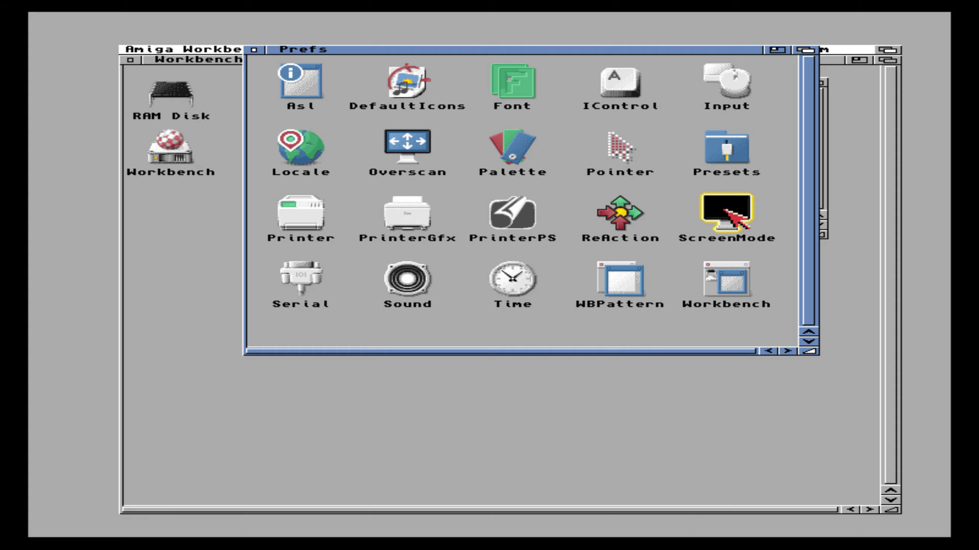
double_click(736, 220)
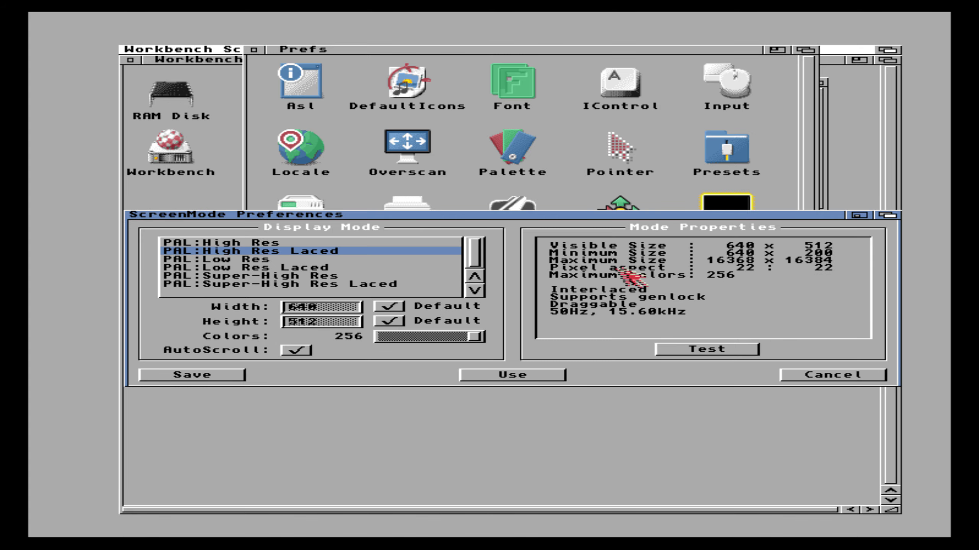
click(319, 275)
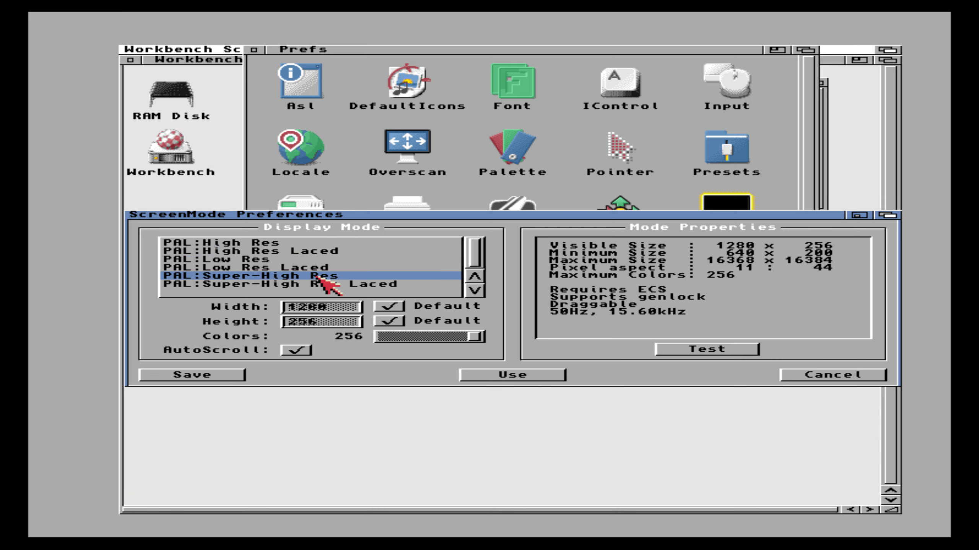
click(185, 374)
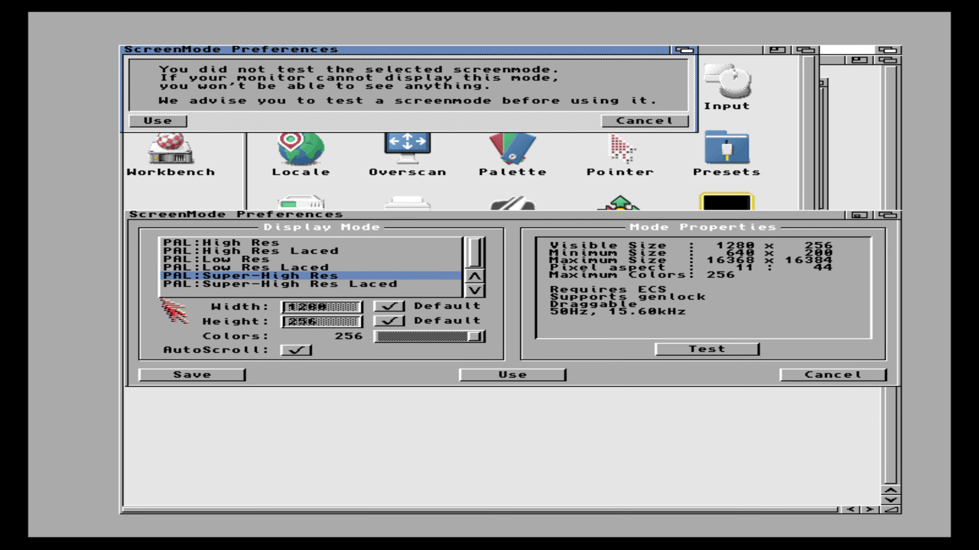
click(156, 122)
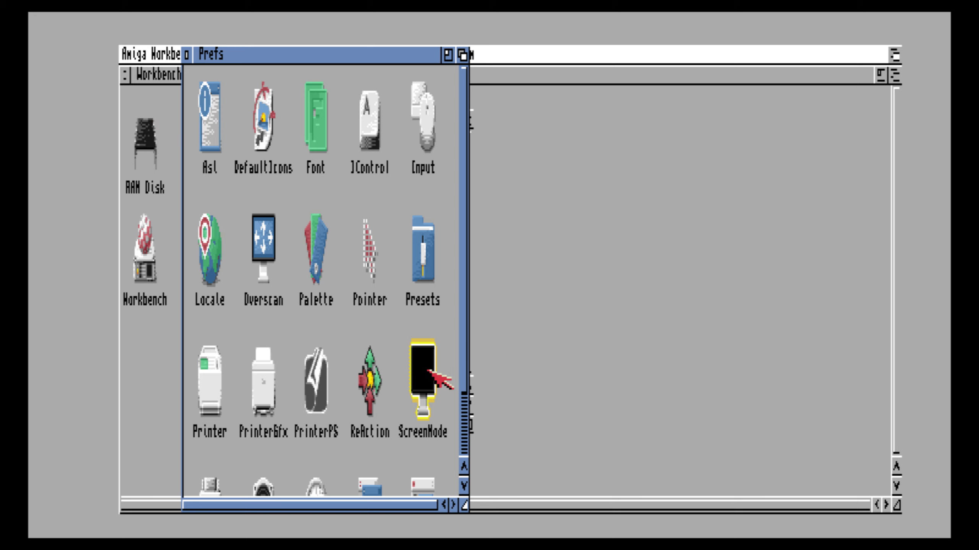
- Save PAL:Super-High Res Laced as the Workbench screen mode and use it without testing
double_click(424, 378)
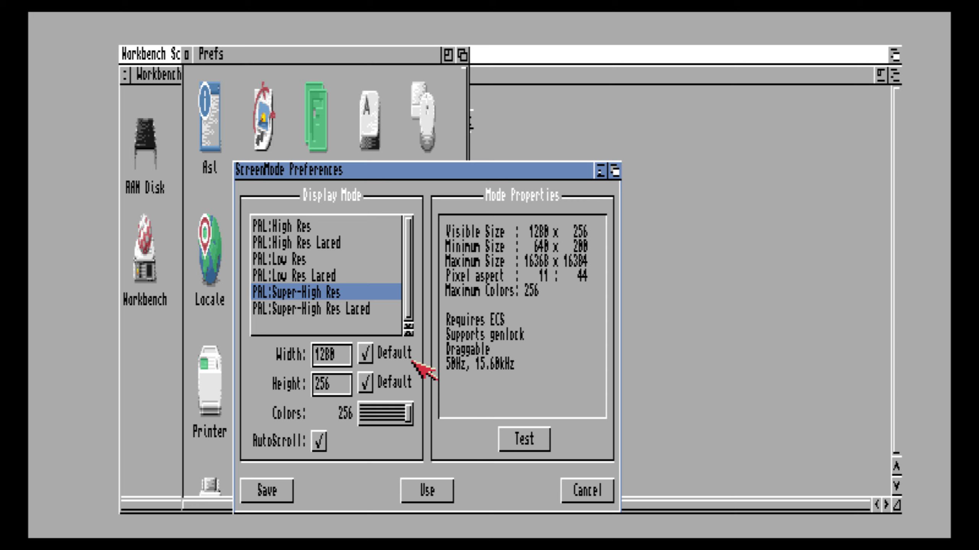
click(338, 308)
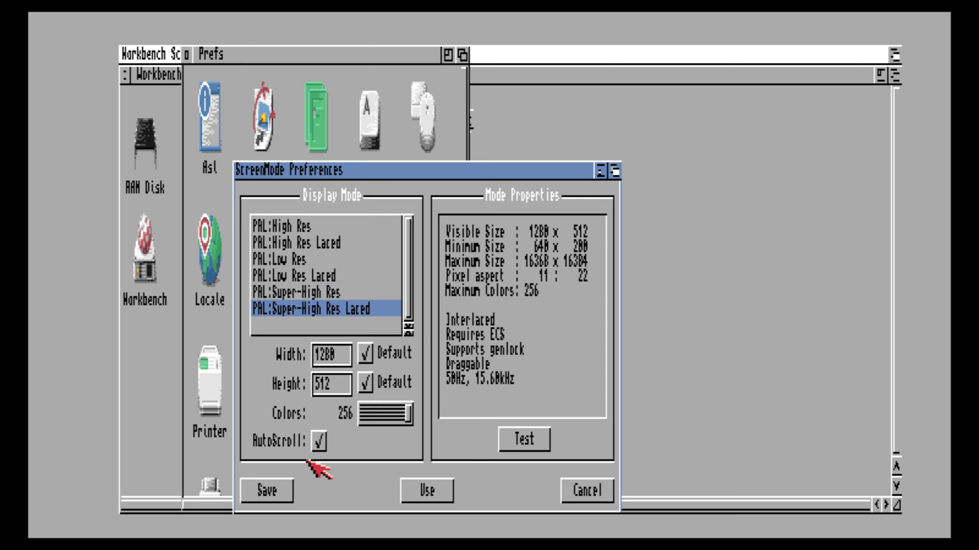
click(247, 489)
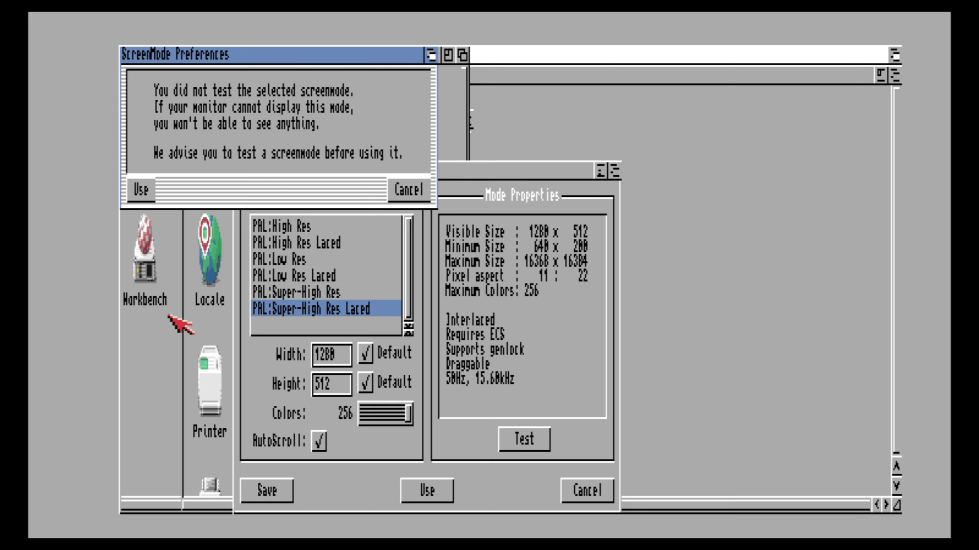
click(140, 189)
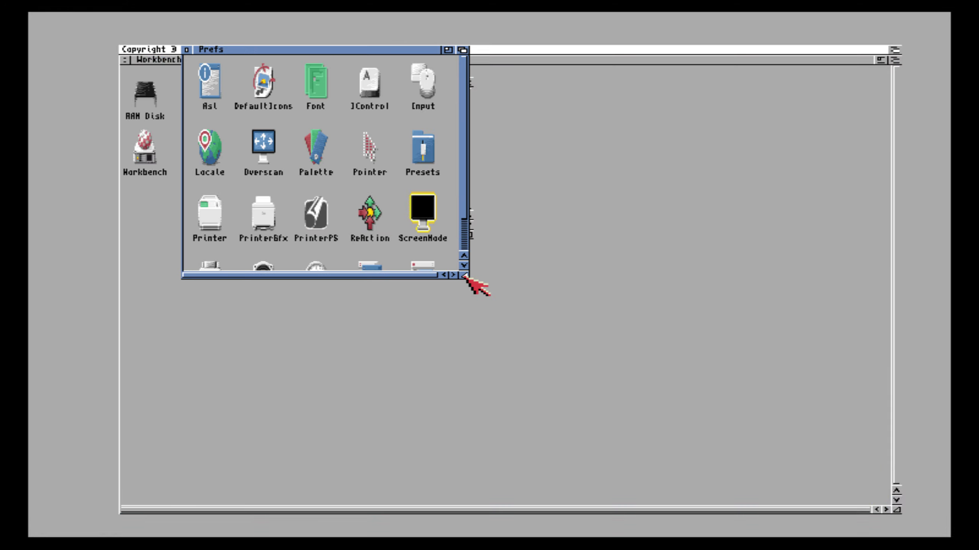
- Enlarge the Prefs window to fit all its icons, move it toward the middle of the desktop, and snapshot the window
drag(465, 276, 478, 329)
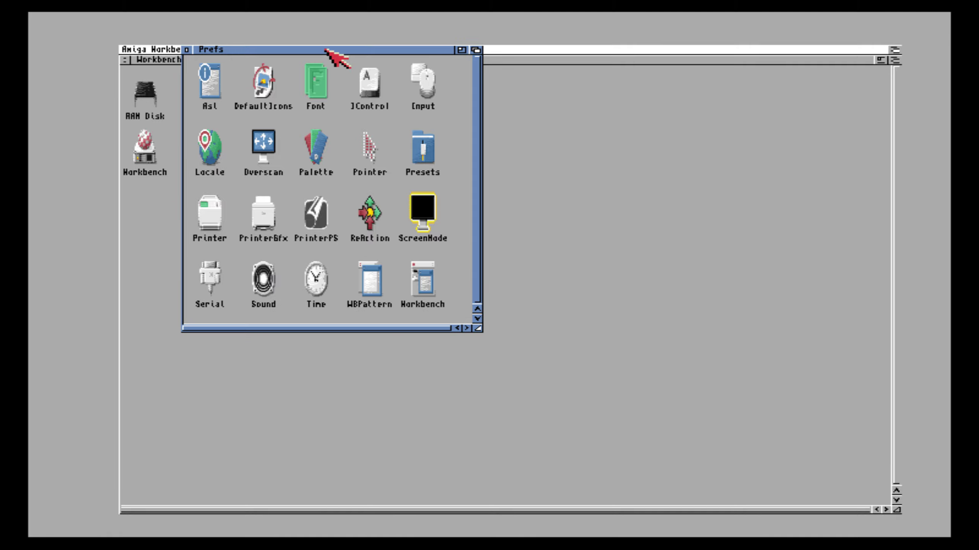
drag(328, 49, 462, 127)
right_click(395, 95)
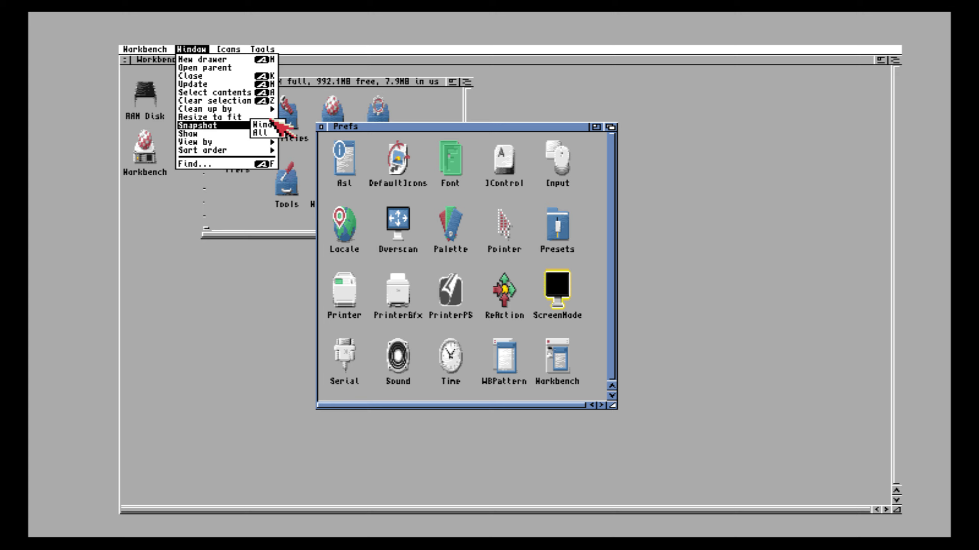
click(270, 125)
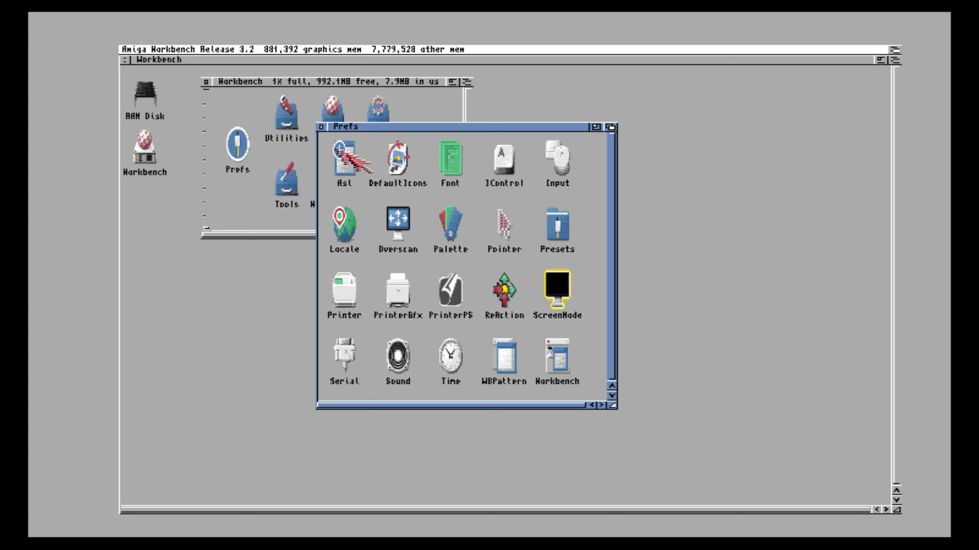
- In the WBPattern preferences, set the Workbench background type to Pattern, choose the black-and-white diamond lattice preset, and test it
click(505, 357)
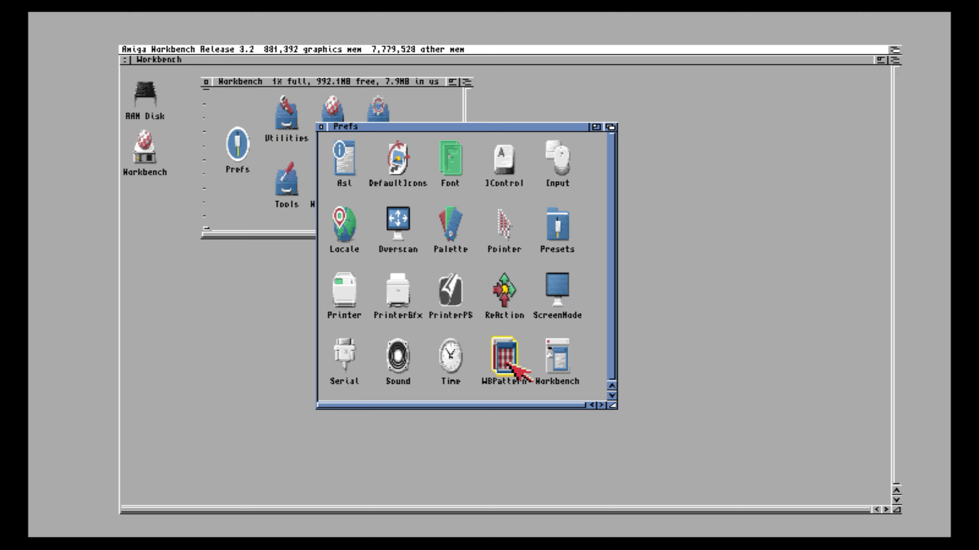
double_click(507, 363)
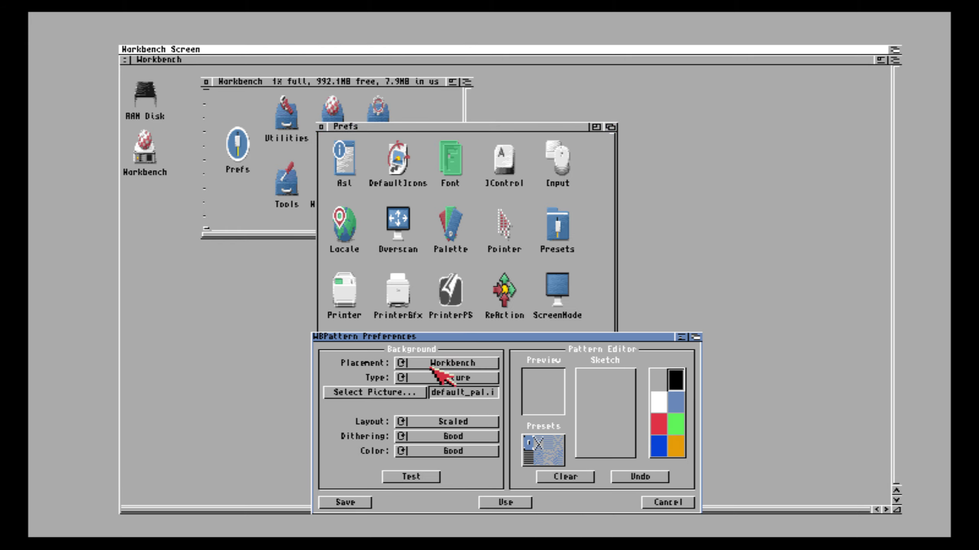
click(435, 379)
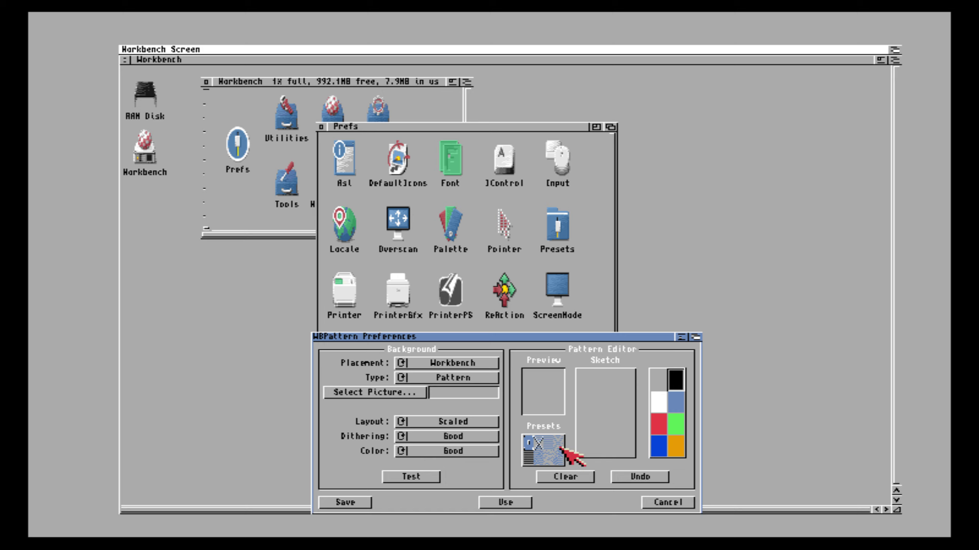
click(535, 441)
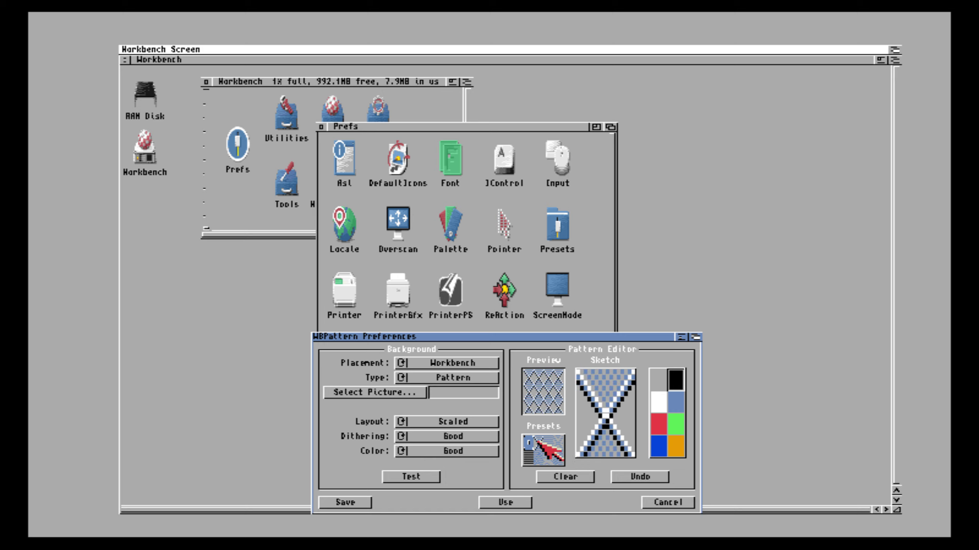
click(423, 476)
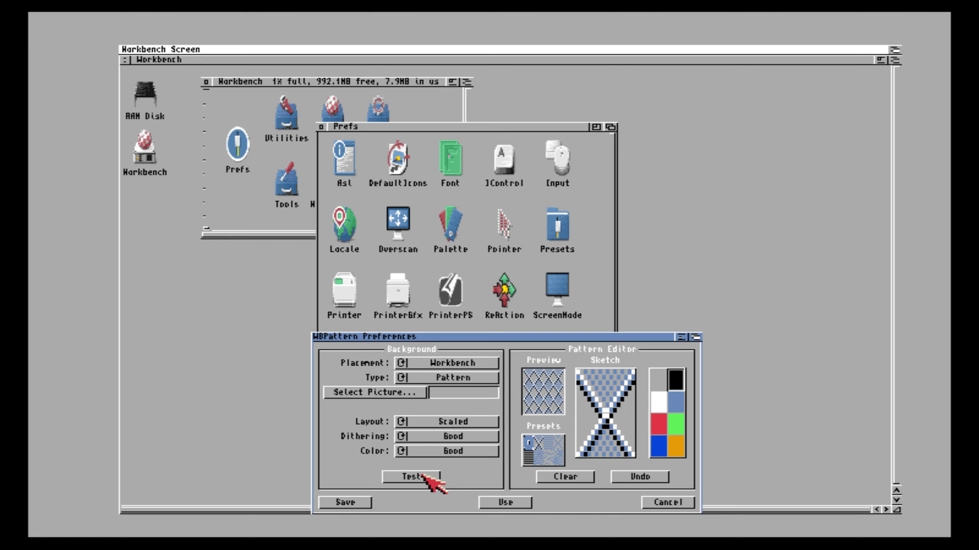
click(410, 476)
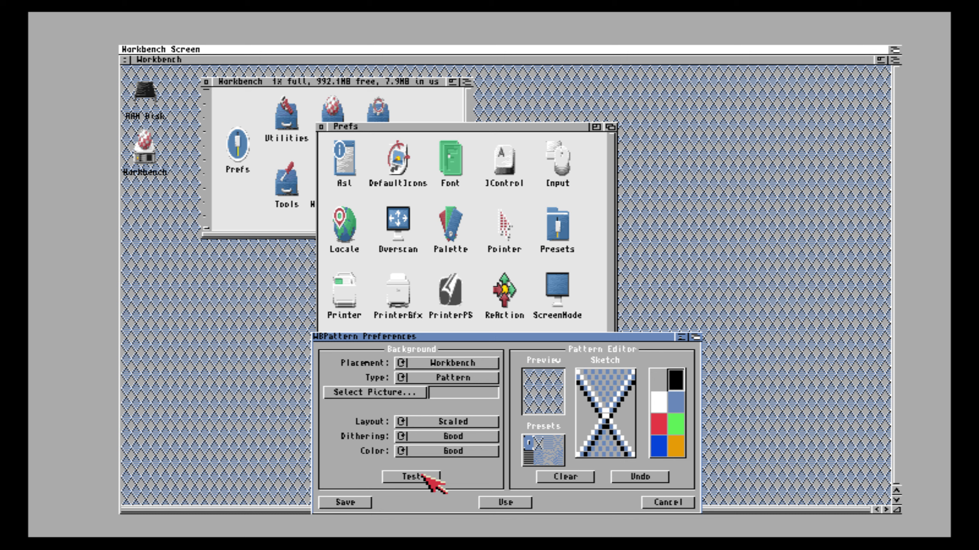
- Set the Windows background type to Pattern with the blue-and-grey diamond preset and test it
click(454, 362)
click(455, 378)
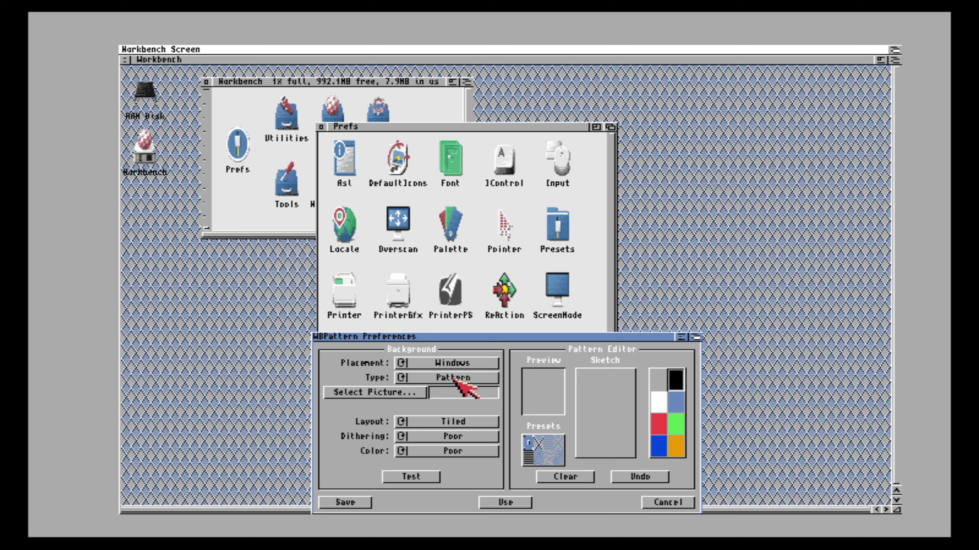
click(562, 459)
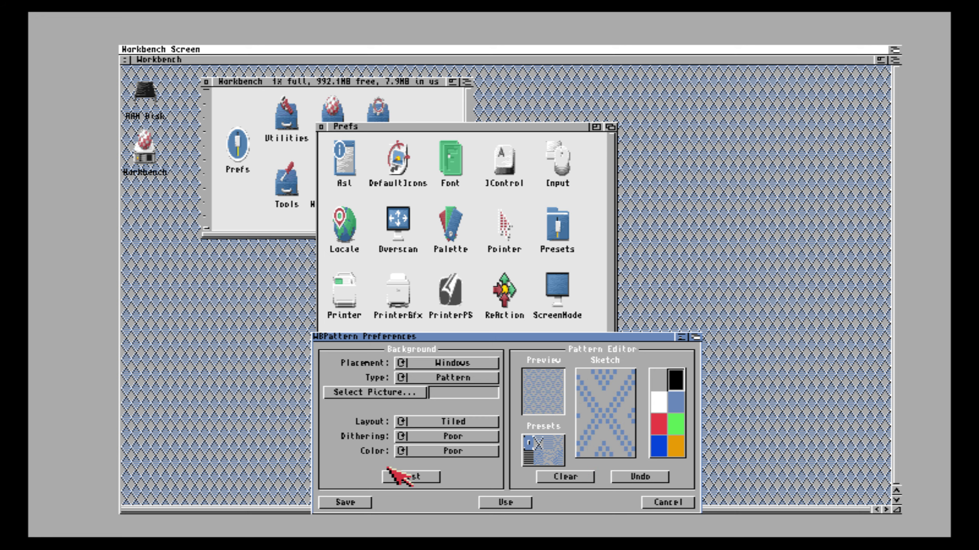
click(397, 476)
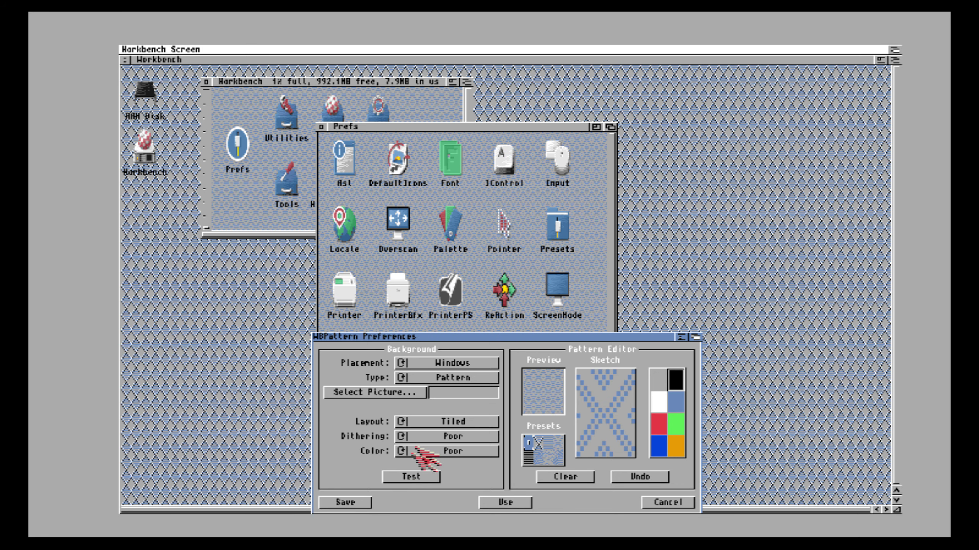
- Return to the Workbench placement and clear its background pattern to plain grey
click(460, 363)
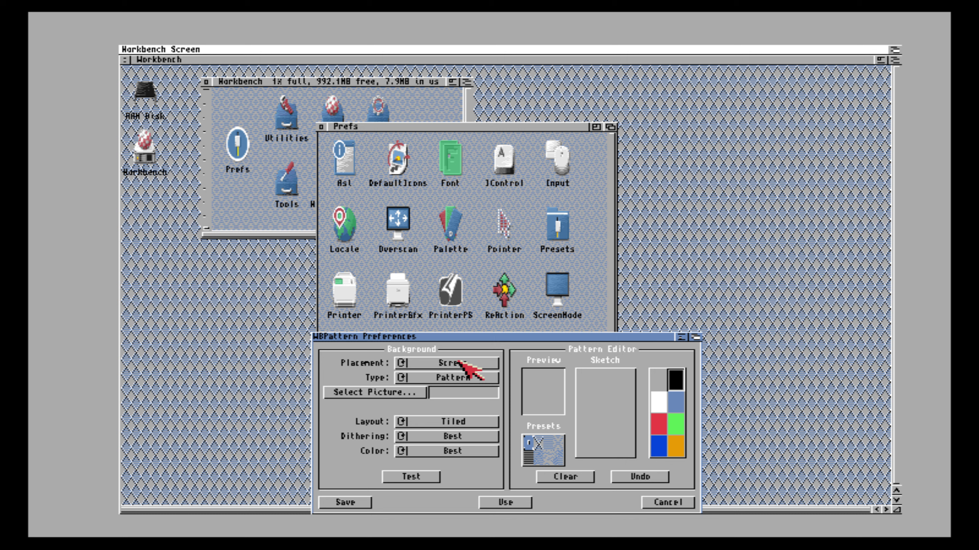
click(477, 365)
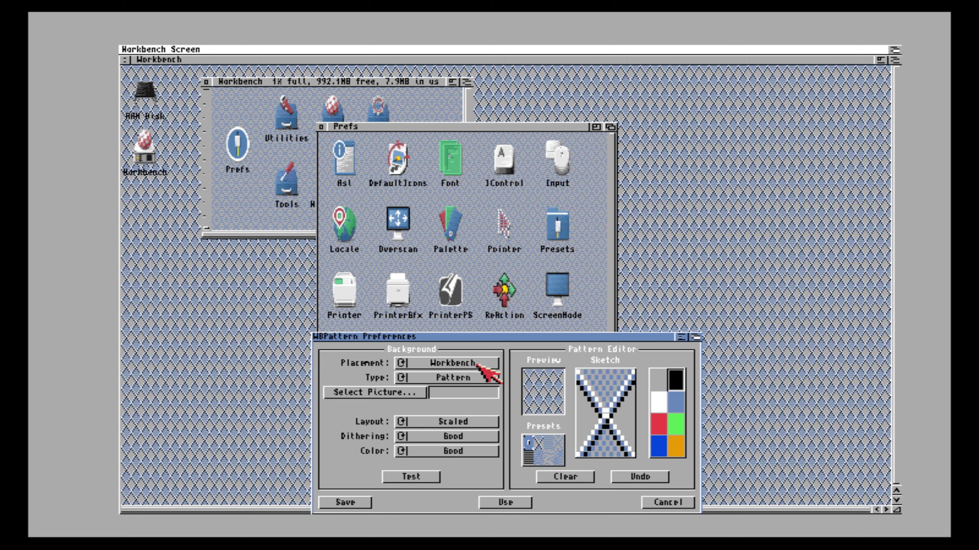
click(465, 380)
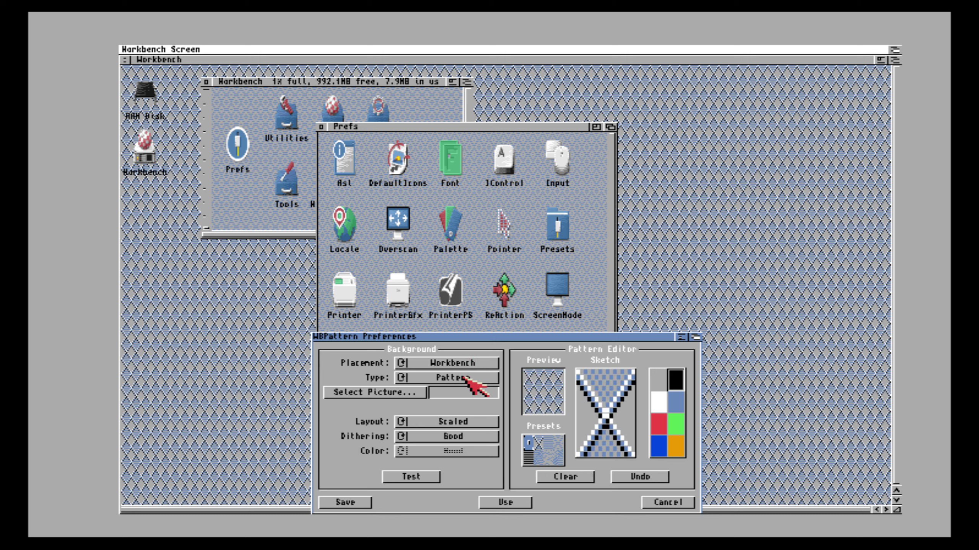
click(568, 477)
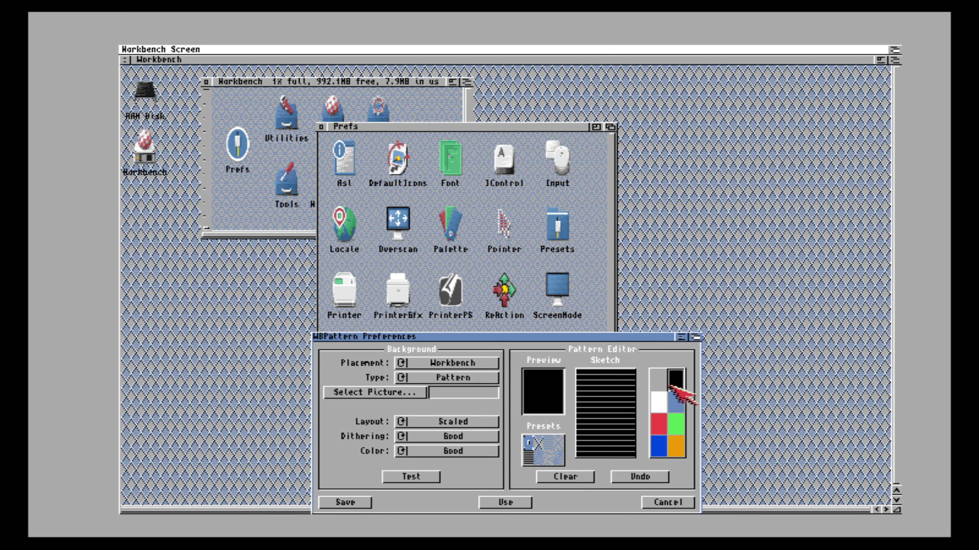
click(659, 381)
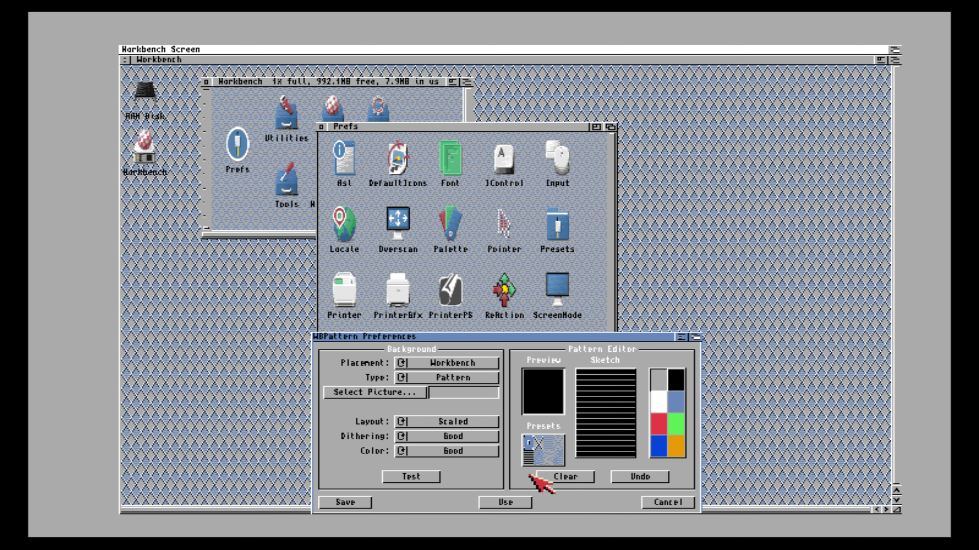
click(557, 479)
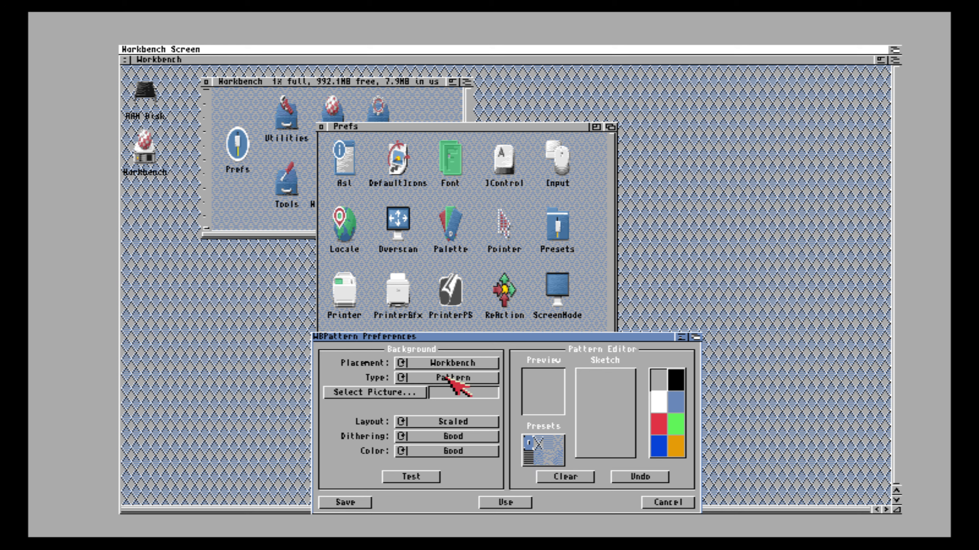
- Clear the Windows background pattern to plain grey and save the WBPattern preferences
click(460, 360)
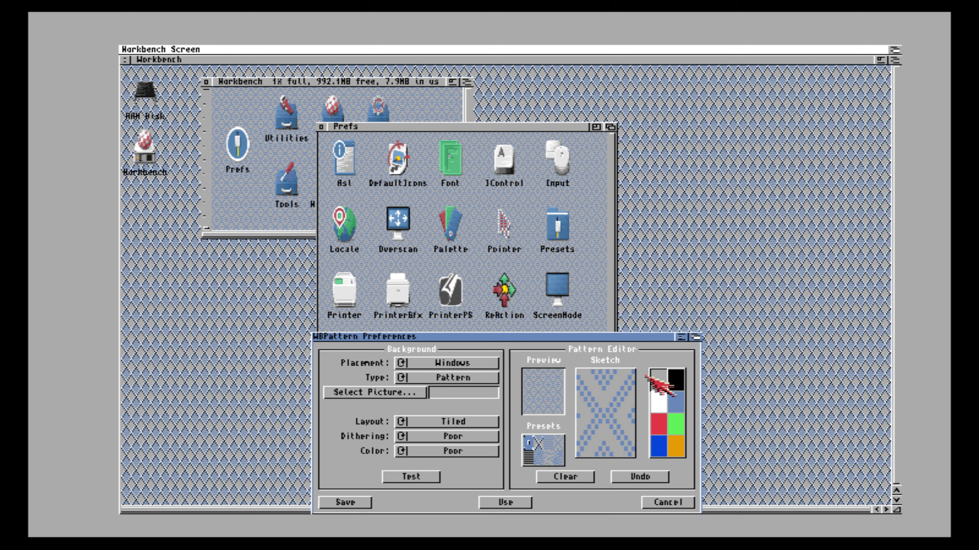
click(565, 476)
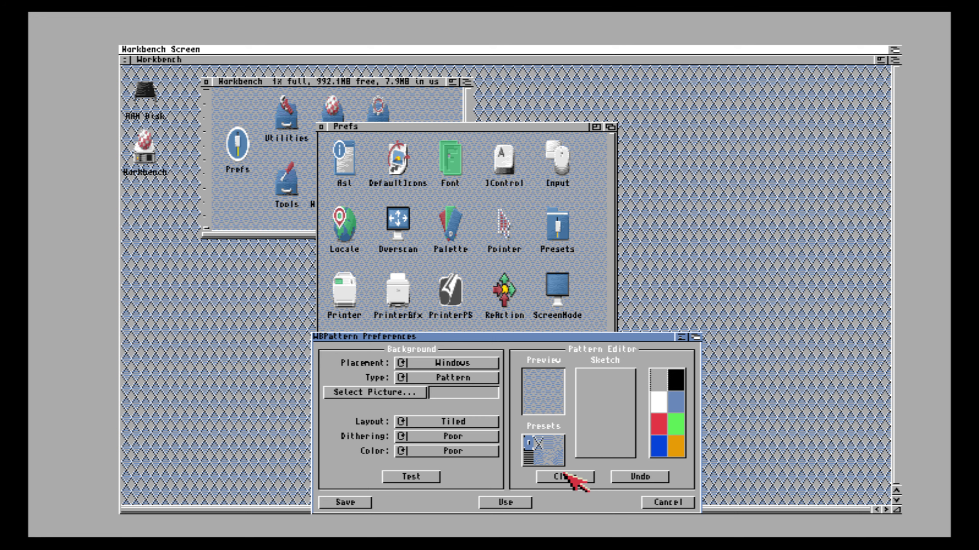
click(325, 503)
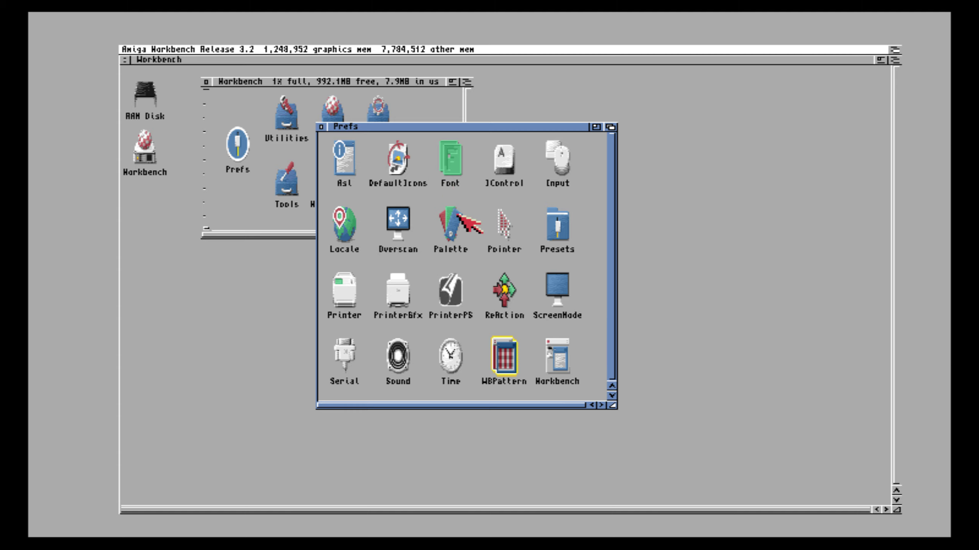
- In the Palette preferences, change the Background colour to teal using the colour wheel and save the palette
click(452, 227)
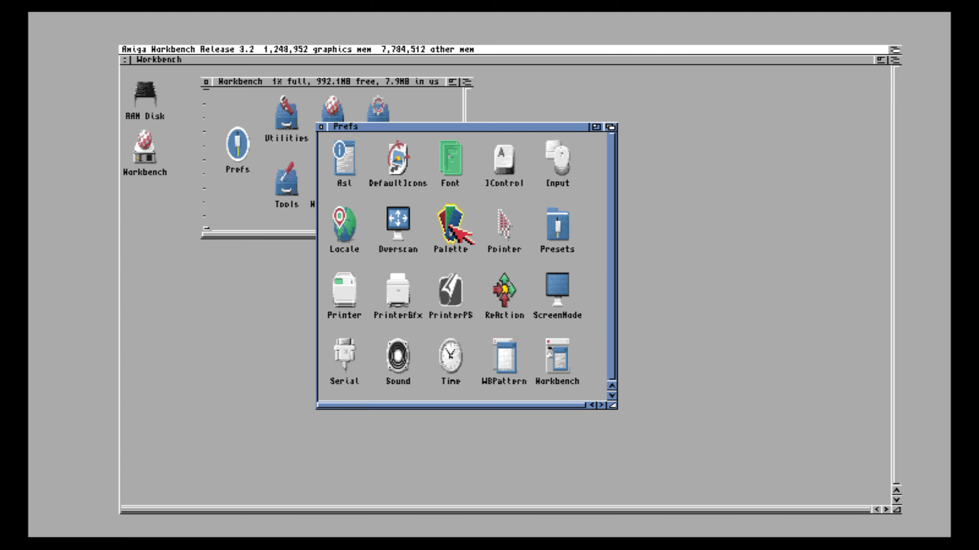
double_click(449, 225)
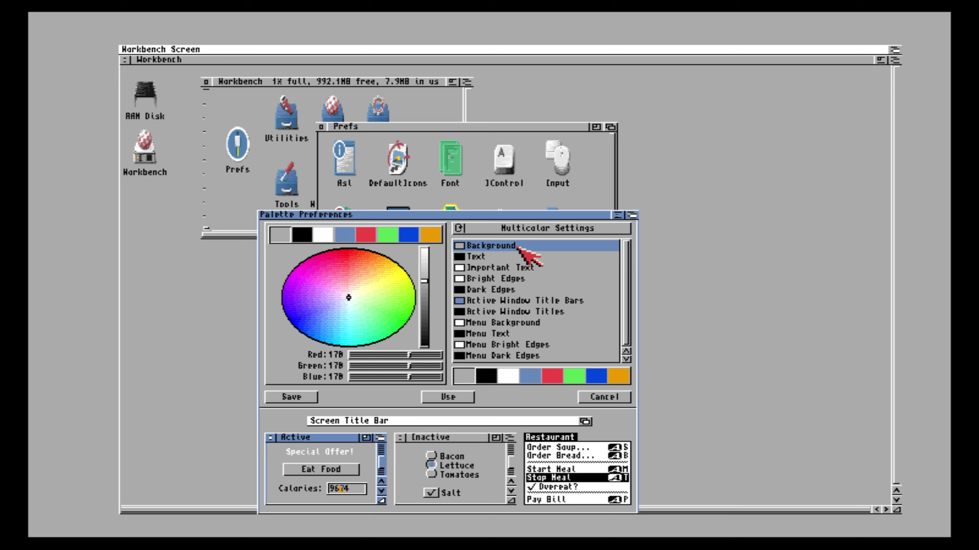
click(332, 340)
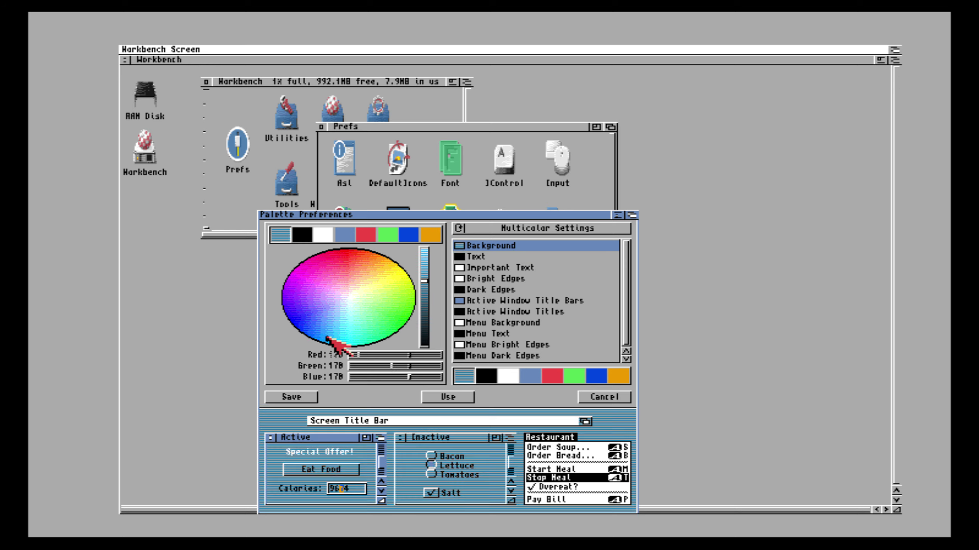
drag(331, 340, 336, 345)
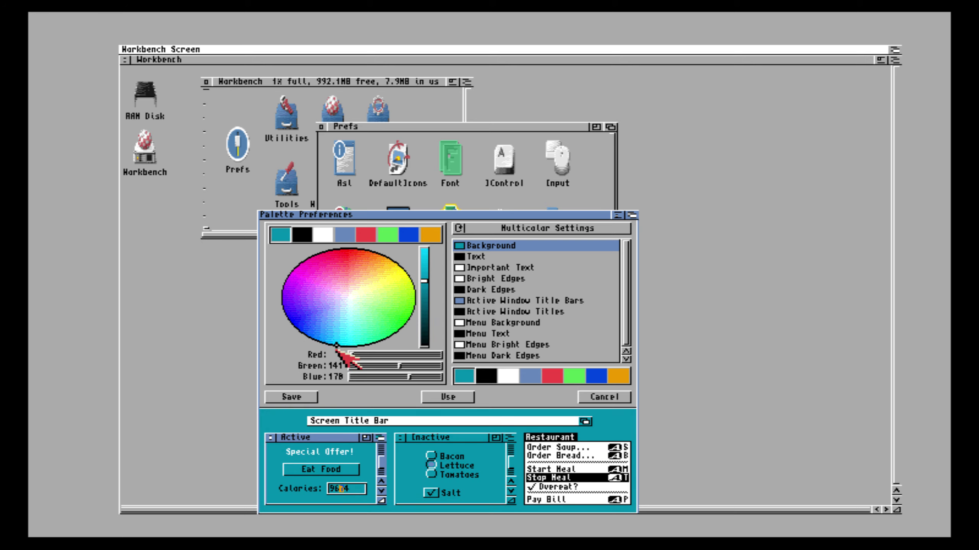
click(301, 401)
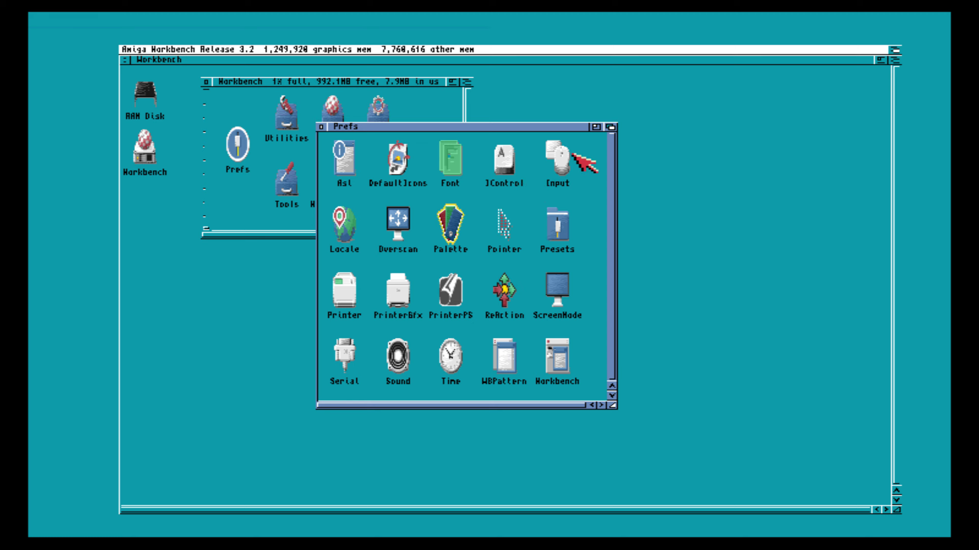
- In the Input preferences, set the keyboard type to Français and save
double_click(558, 162)
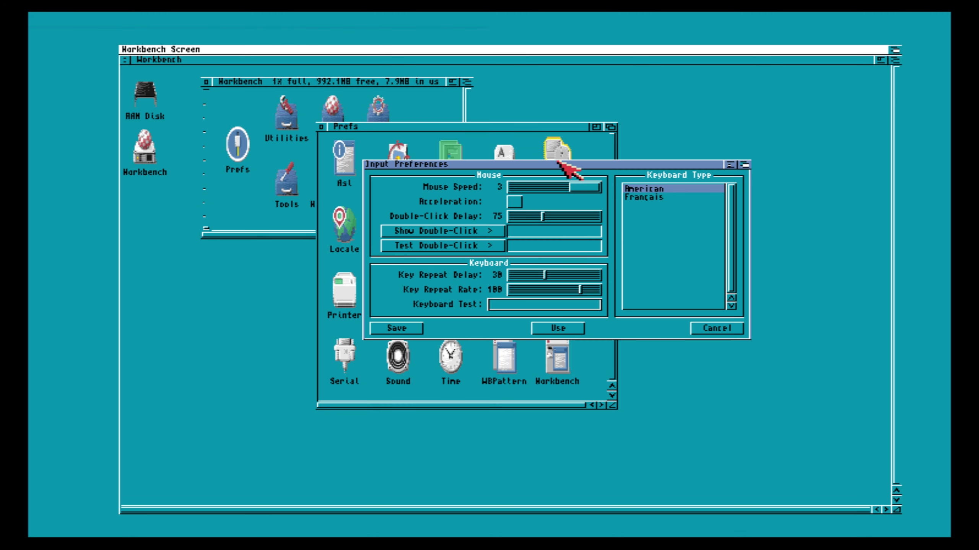
click(662, 198)
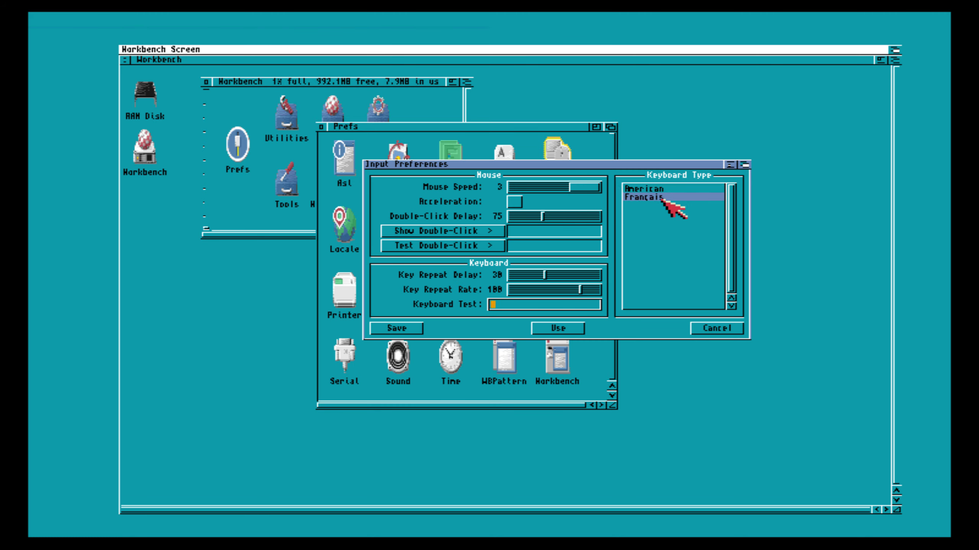
click(389, 331)
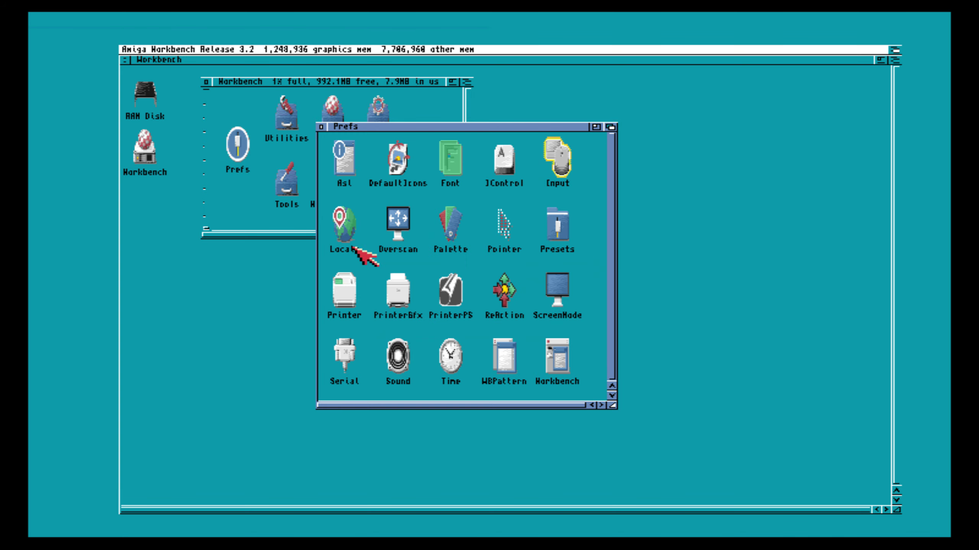
- In the Locale preferences, set time zone 1 hour from GMT, country France and preferred language Français, save, and close the open Prefs and Workbench windows
click(347, 231)
double_click(347, 231)
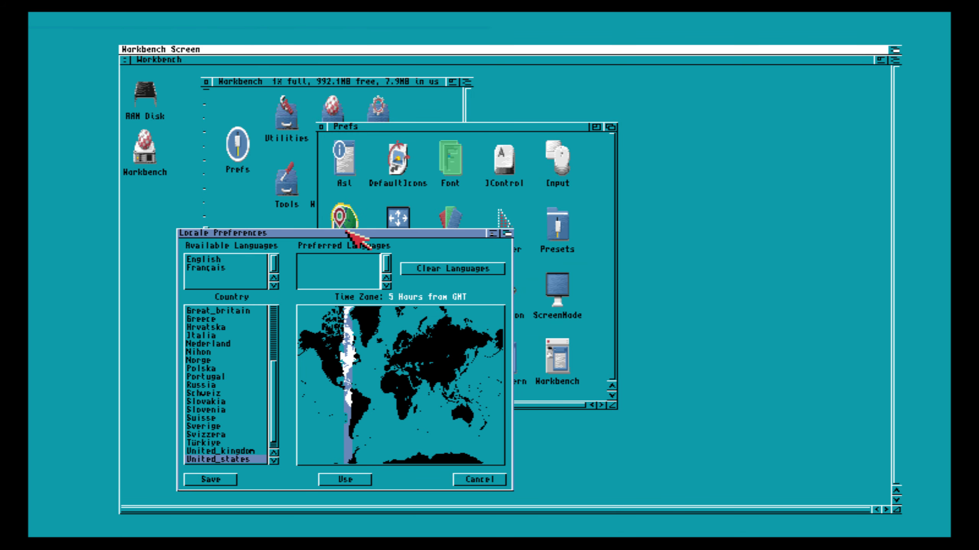
click(392, 369)
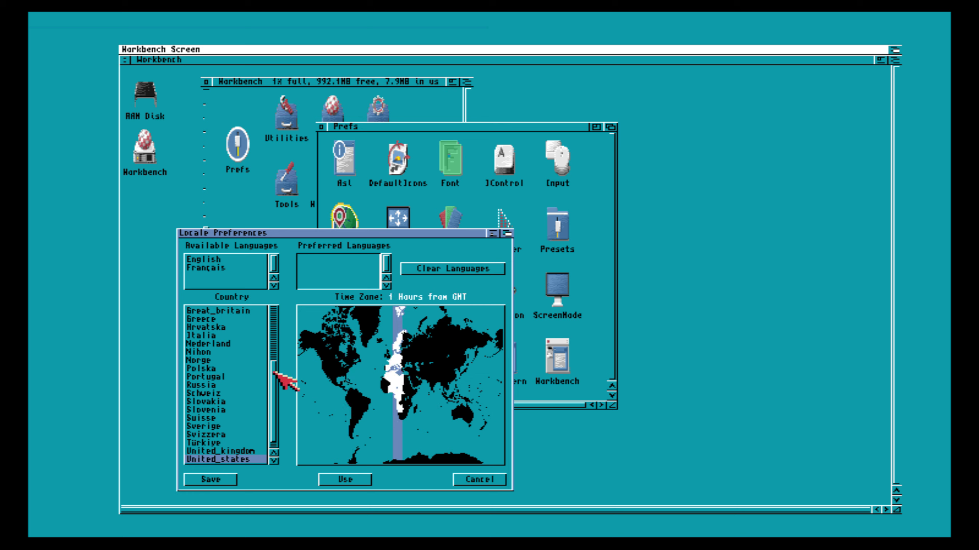
drag(273, 372, 275, 337)
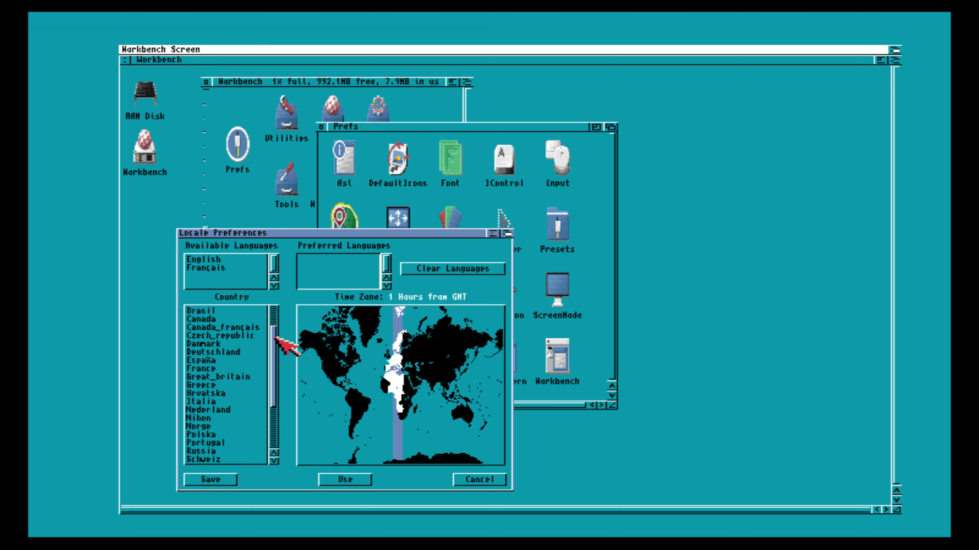
click(222, 369)
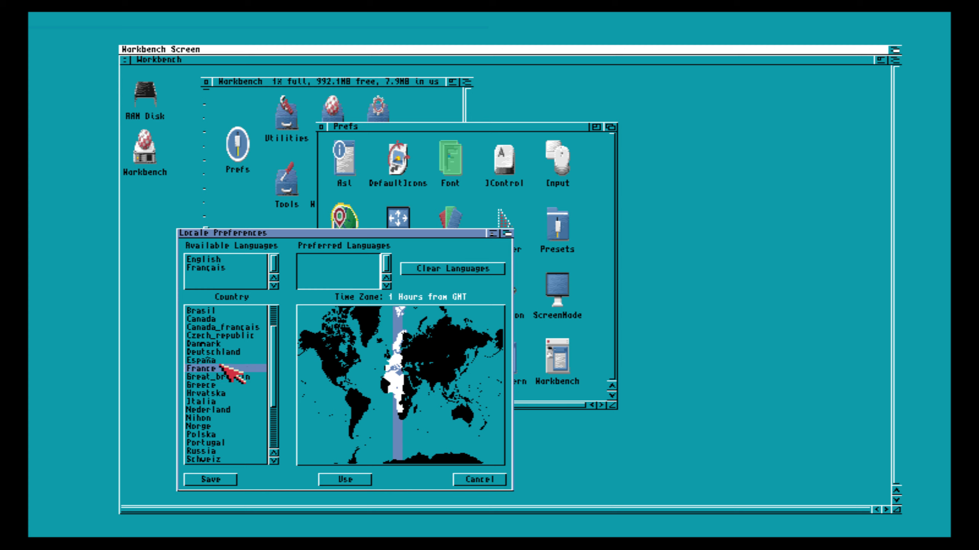
click(234, 268)
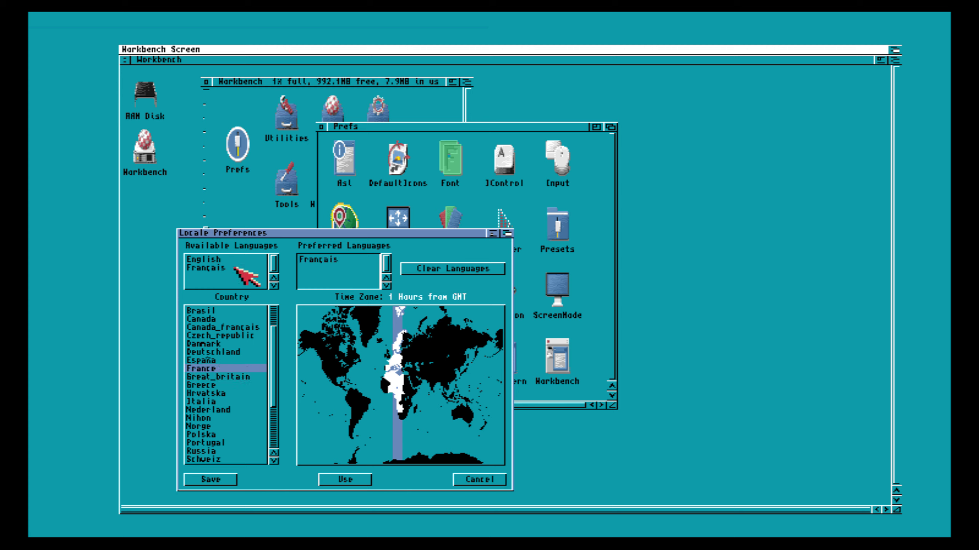
click(228, 484)
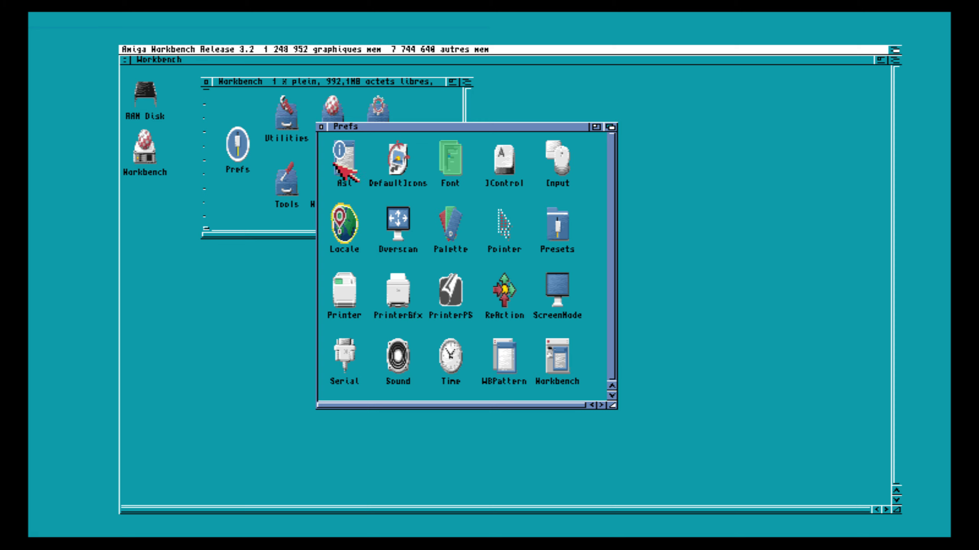
click(322, 127)
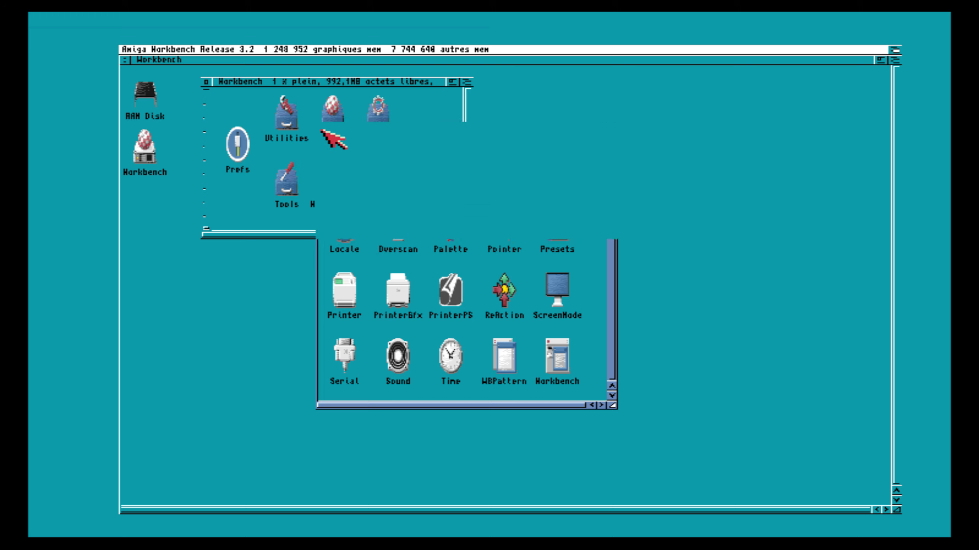
click(207, 82)
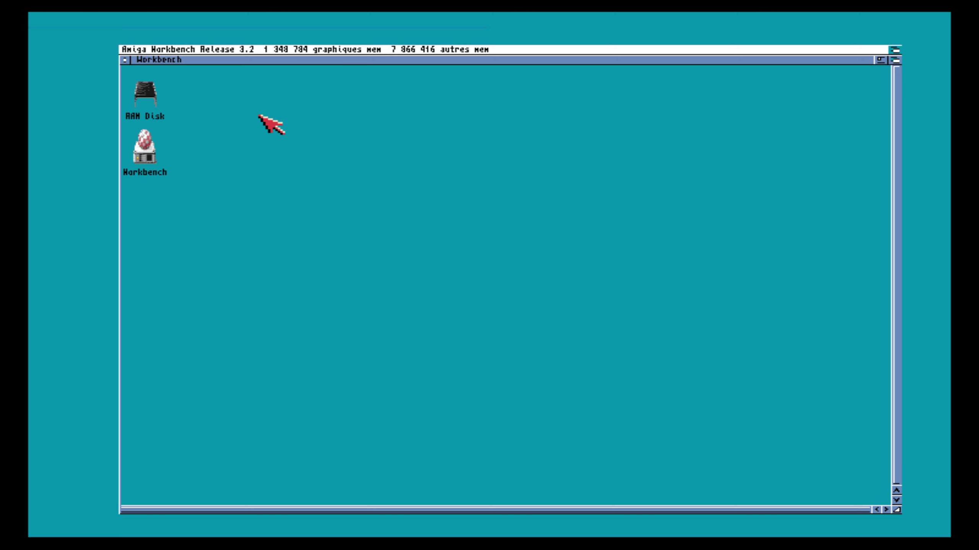
- Insert Update3.2.2.adf from the Hotfix3.2.2.1 Update folder into floppy drive DF0 and resume the emulation
key(F12)
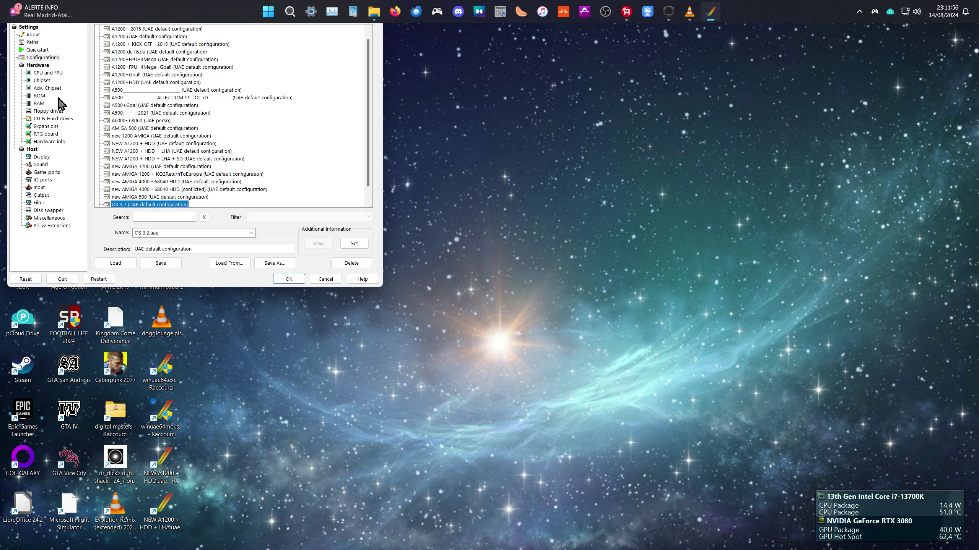
click(54, 110)
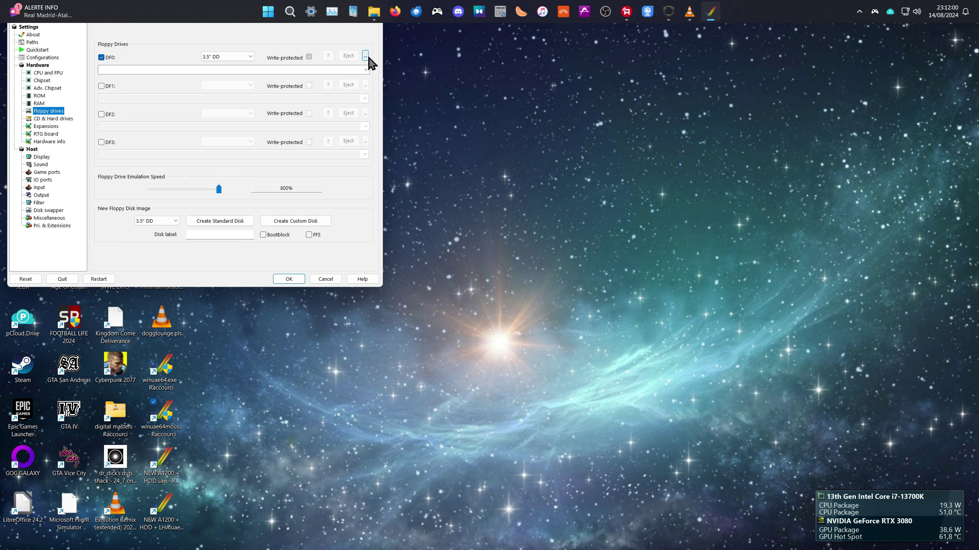
click(365, 56)
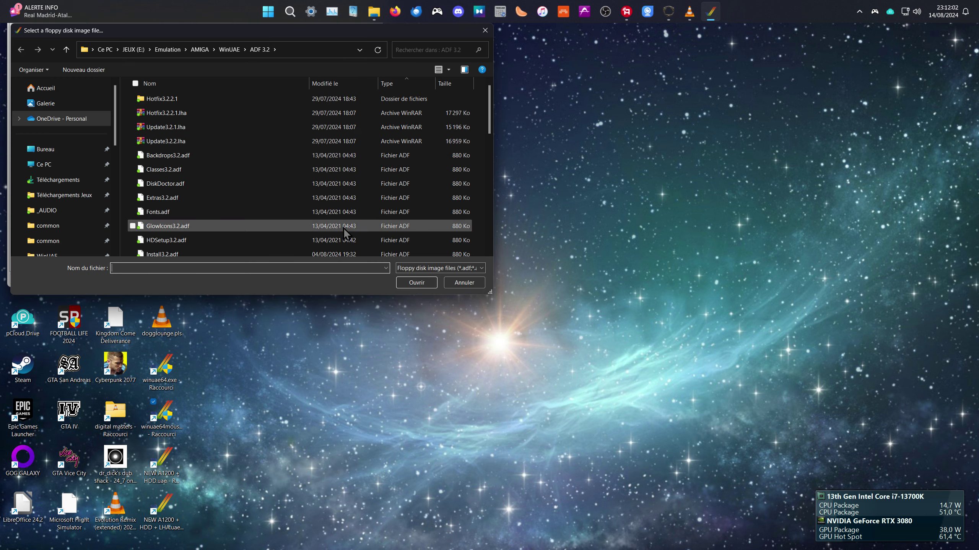
double_click(231, 98)
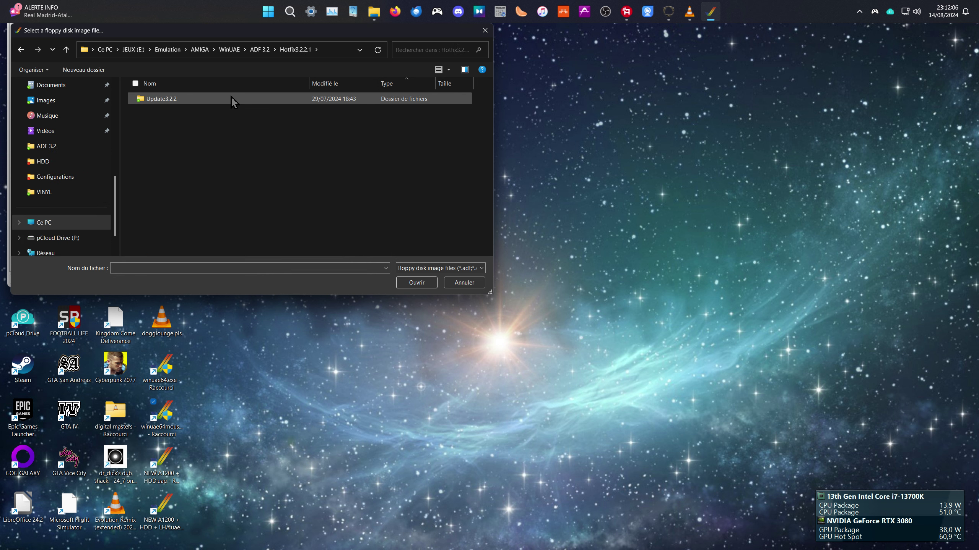
double_click(231, 99)
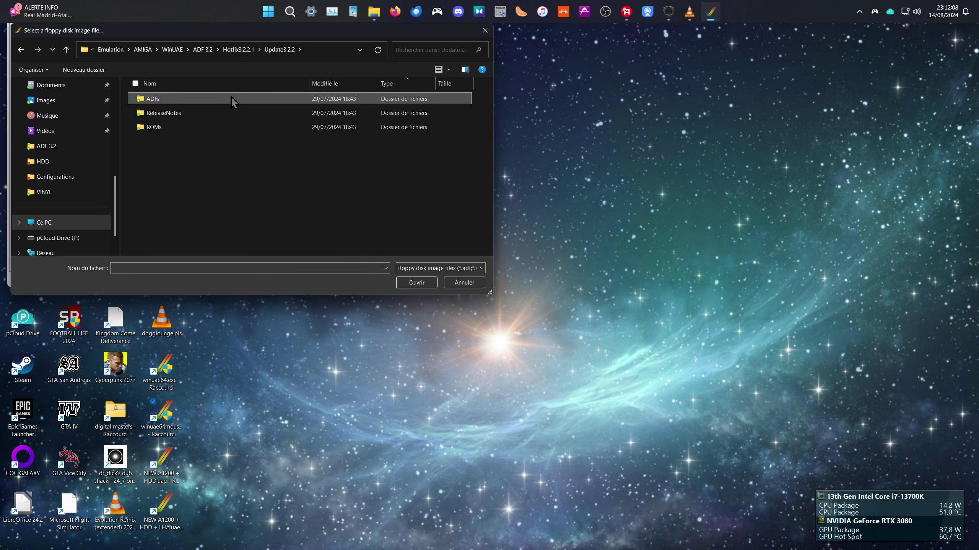
double_click(230, 98)
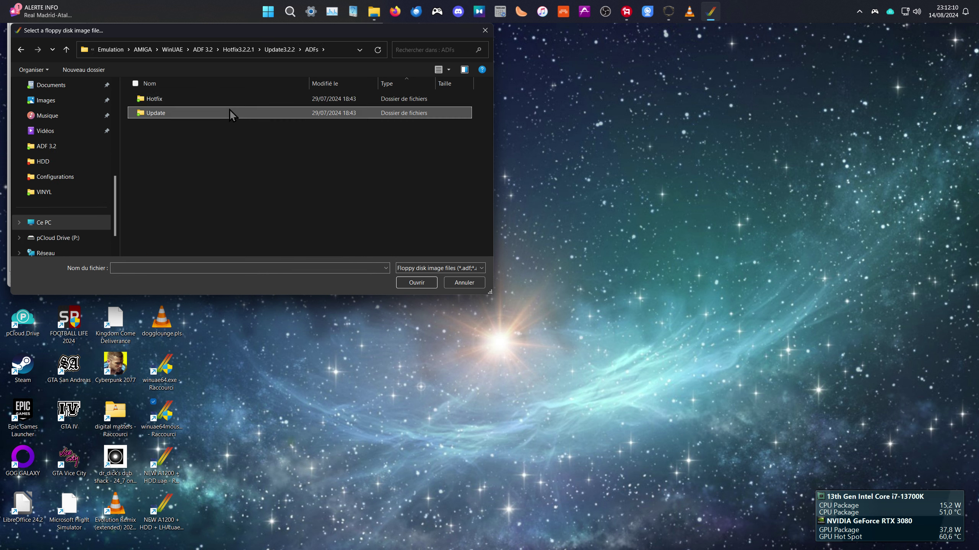
double_click(230, 112)
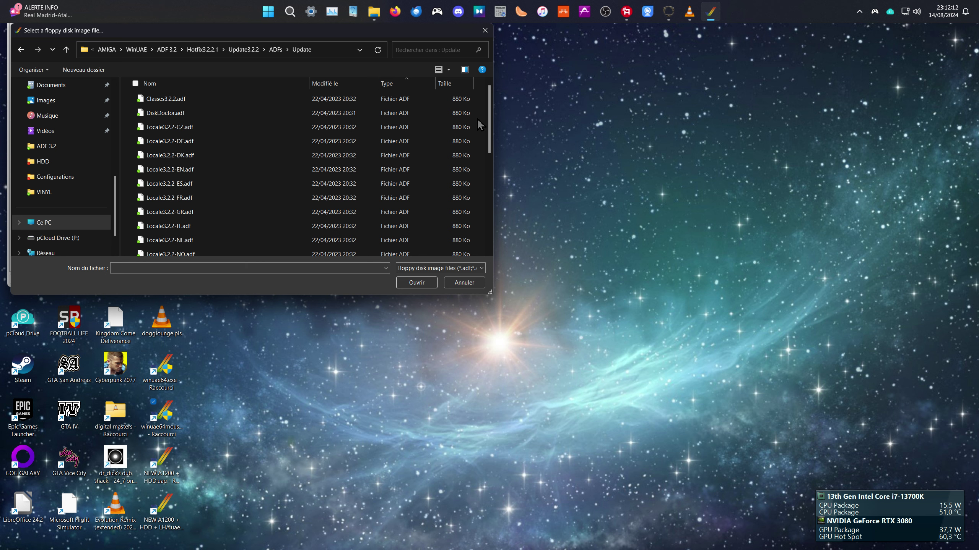
drag(491, 110, 475, 236)
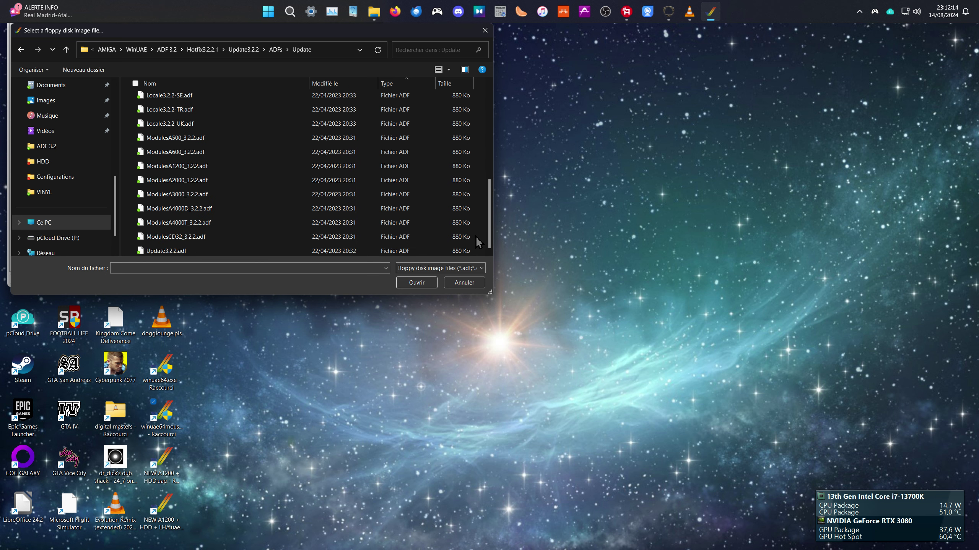
click(427, 253)
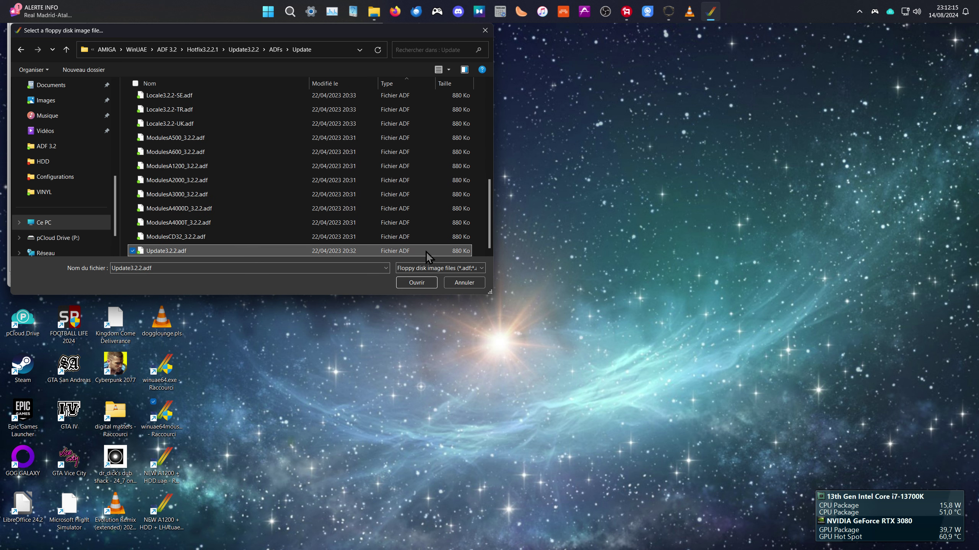
click(421, 281)
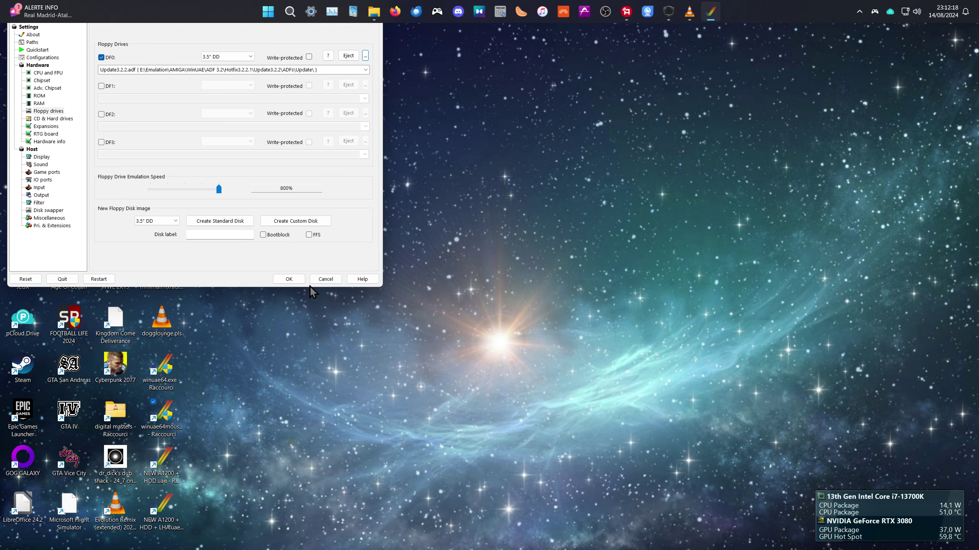
click(300, 281)
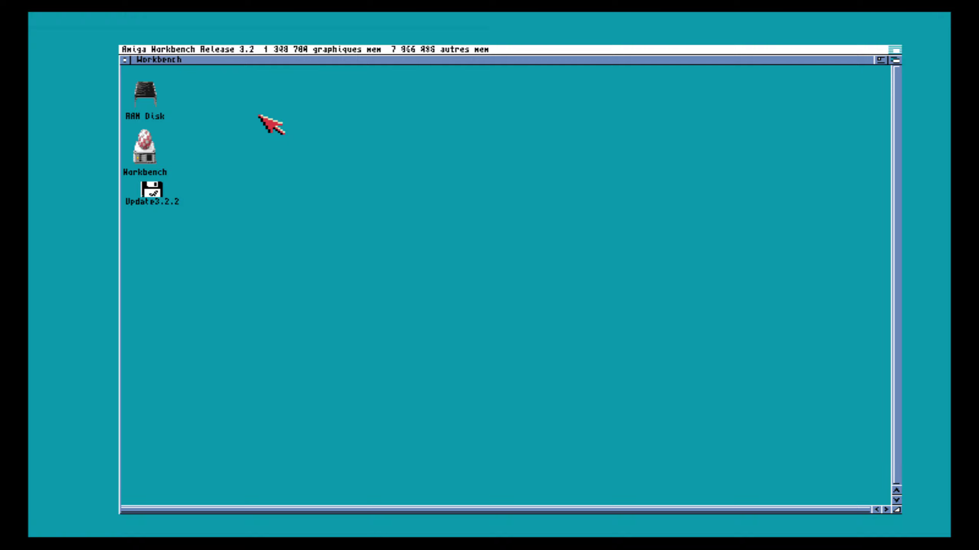
- Open the Update3.2.2 disk and launch the Français installer from its Install drawer
double_click(151, 188)
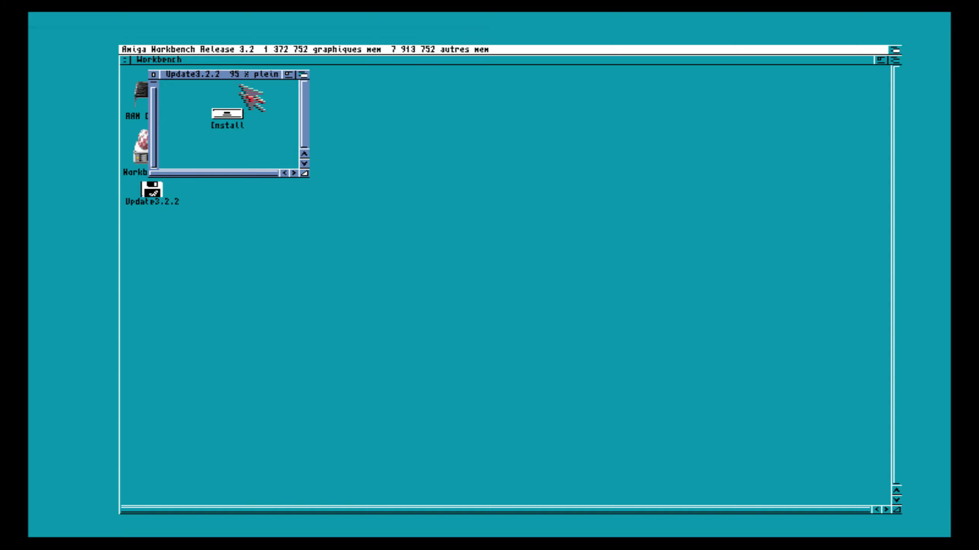
drag(218, 73, 391, 153)
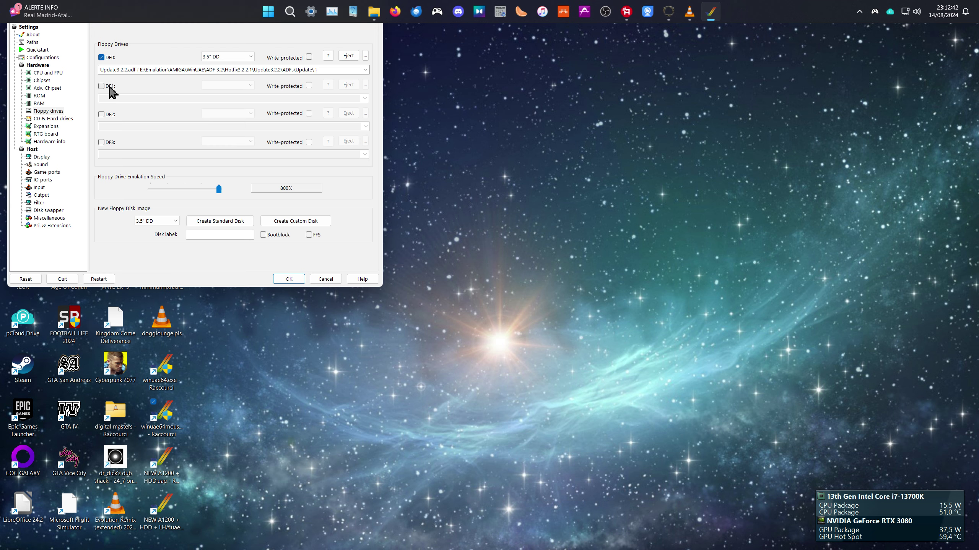
click(316, 278)
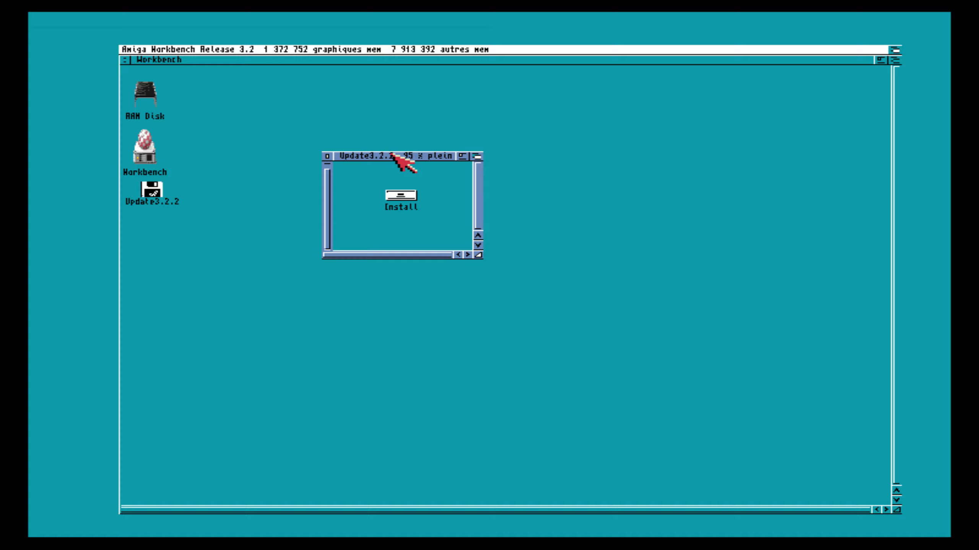
double_click(403, 195)
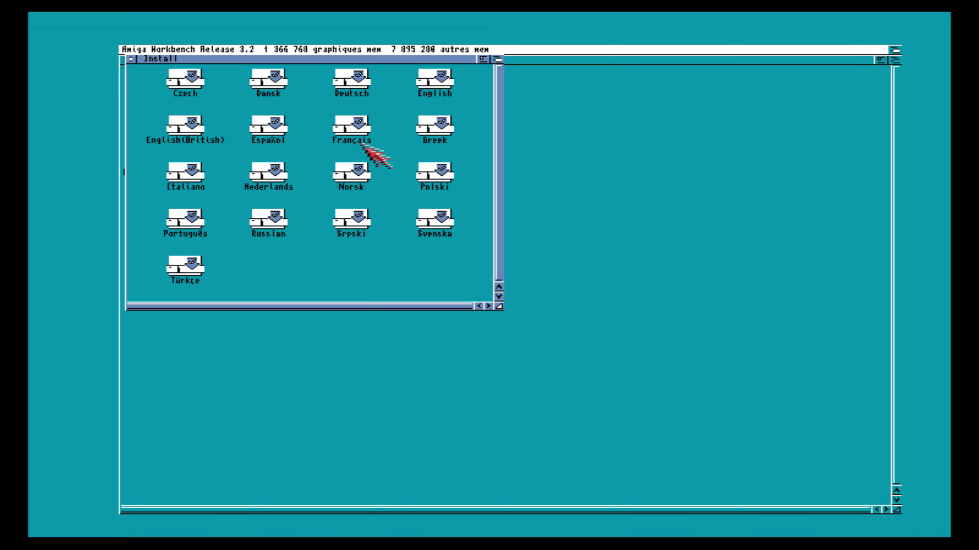
double_click(361, 138)
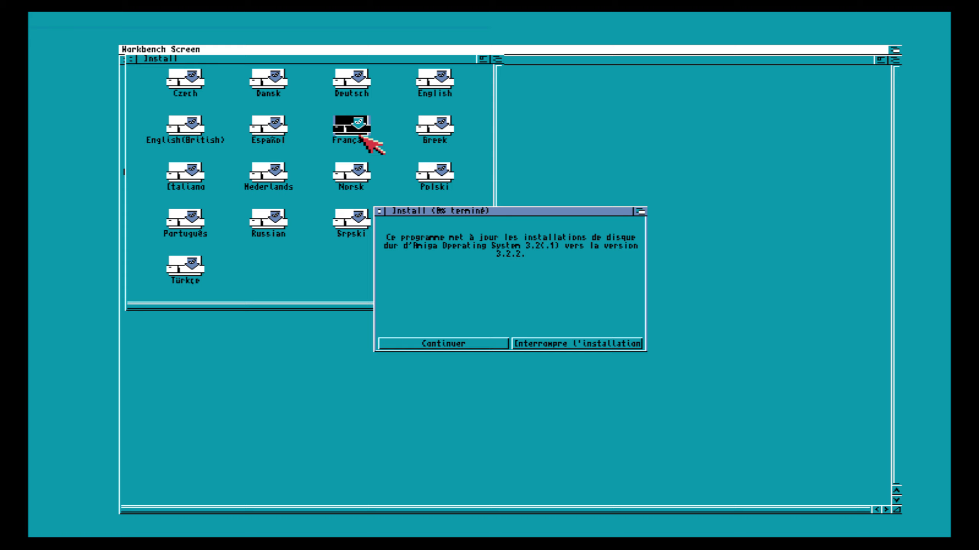
- Proceed past the installer's introduction and choose the EXPERT installation mode for the 3.2.2 update
click(423, 341)
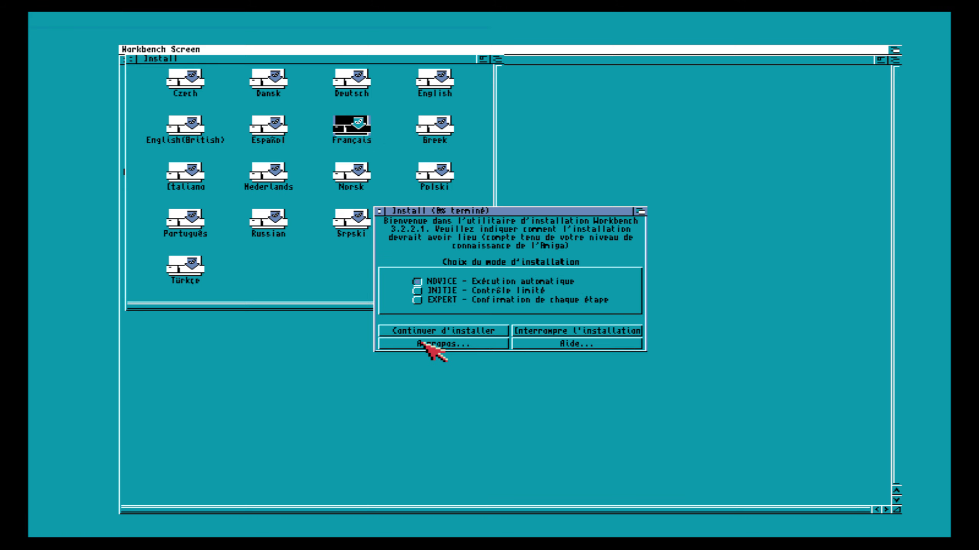
click(416, 300)
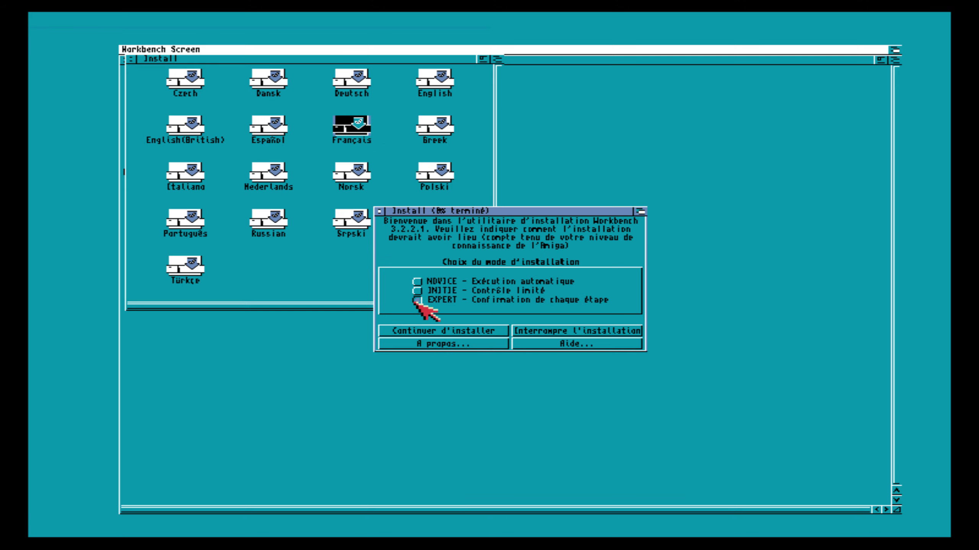
click(424, 330)
click(427, 330)
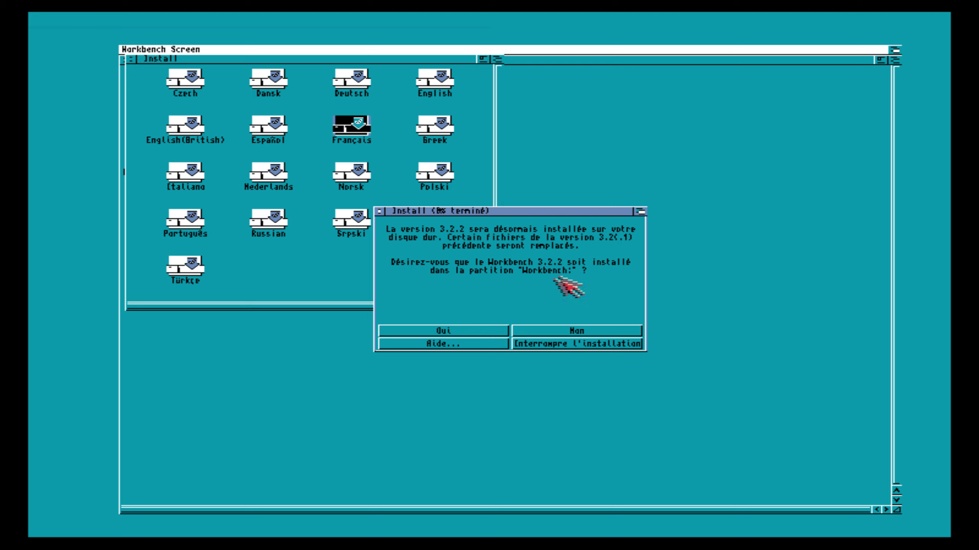
- Confirm installing to the Workbench: partition with English and Français, and allow the Startup-Sequence file to move into Workbench:ANCIEN
click(454, 332)
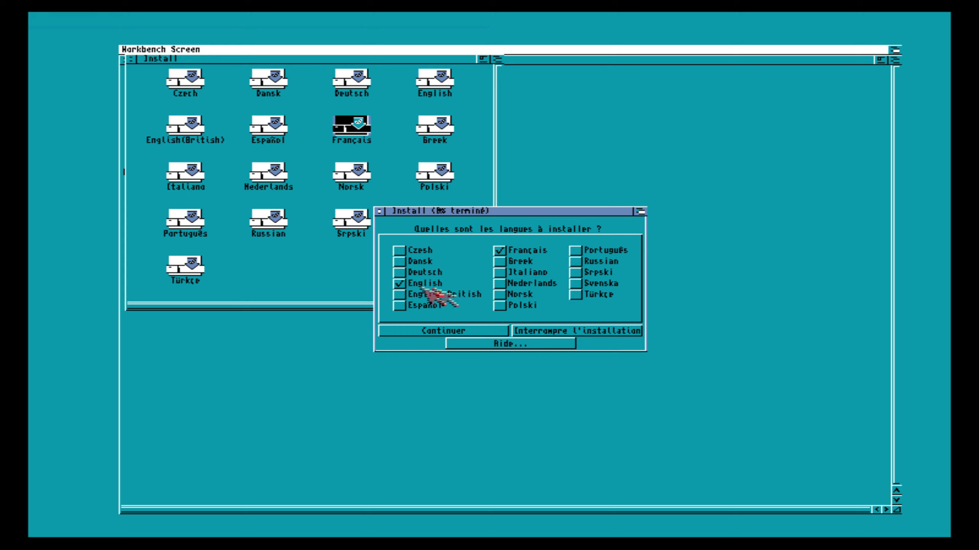
click(447, 332)
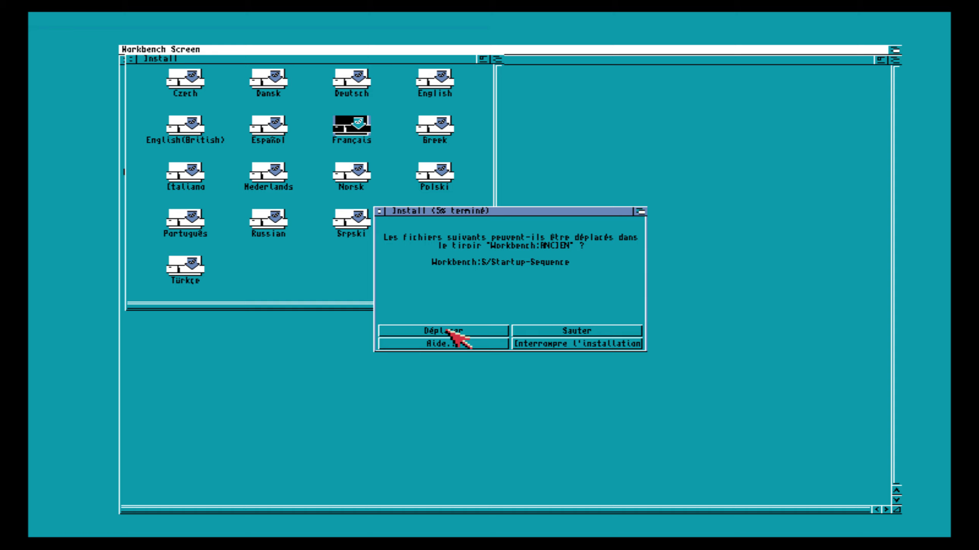
click(447, 332)
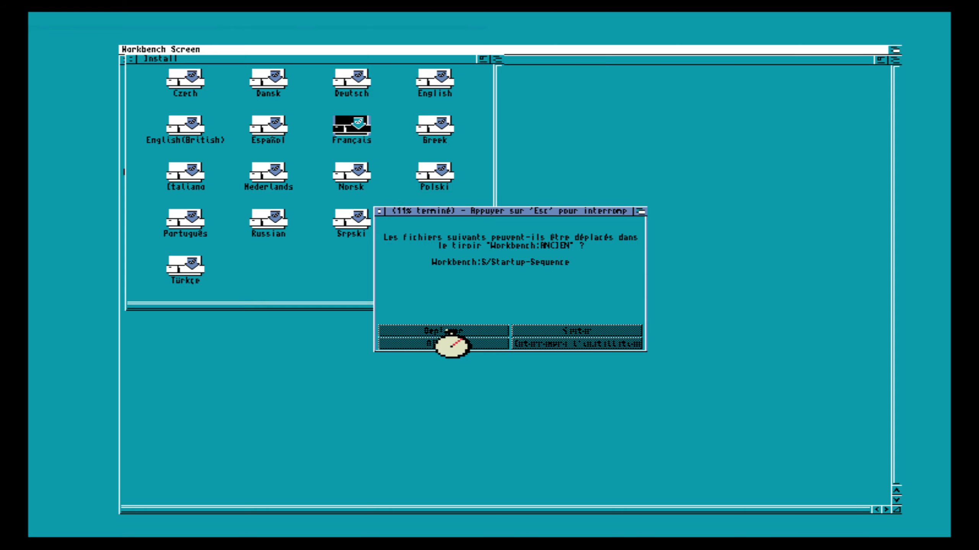
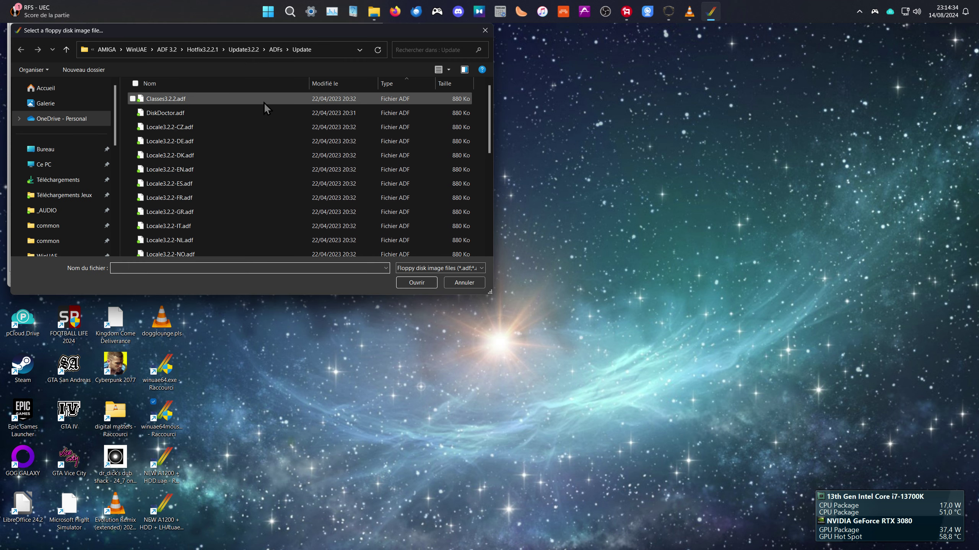
- Insert Classes3.2.2.adf into floppy drive DF0 and resume the emulation to continue the 3.2.2 update
click(264, 103)
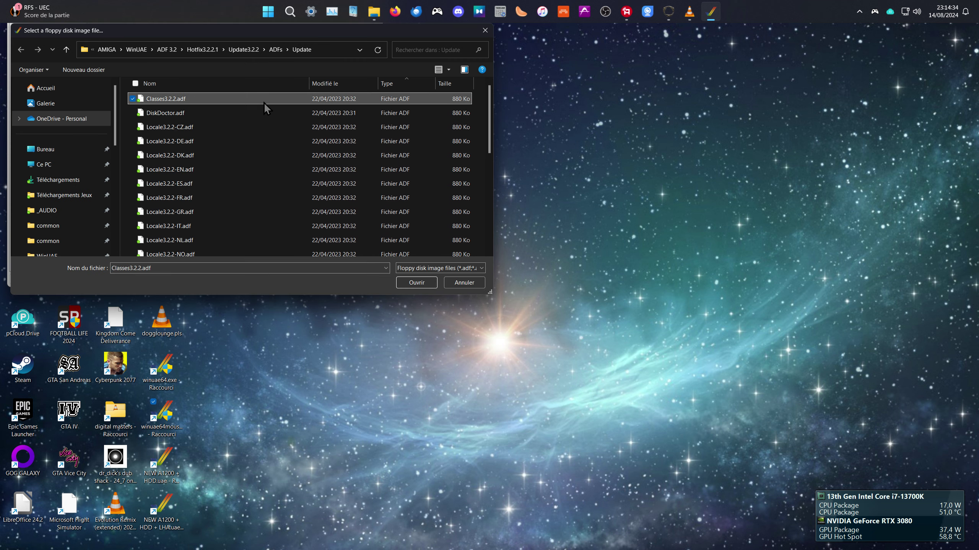
click(407, 283)
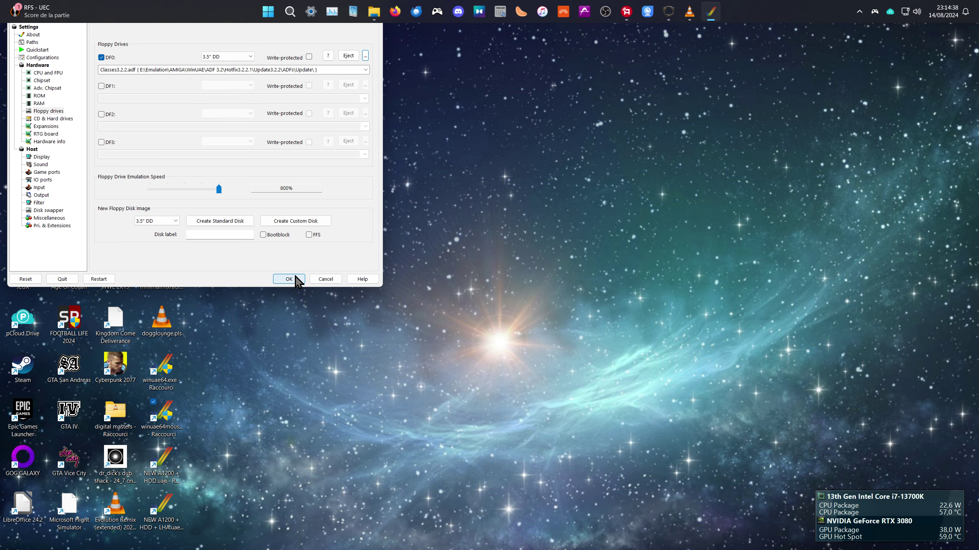
click(289, 279)
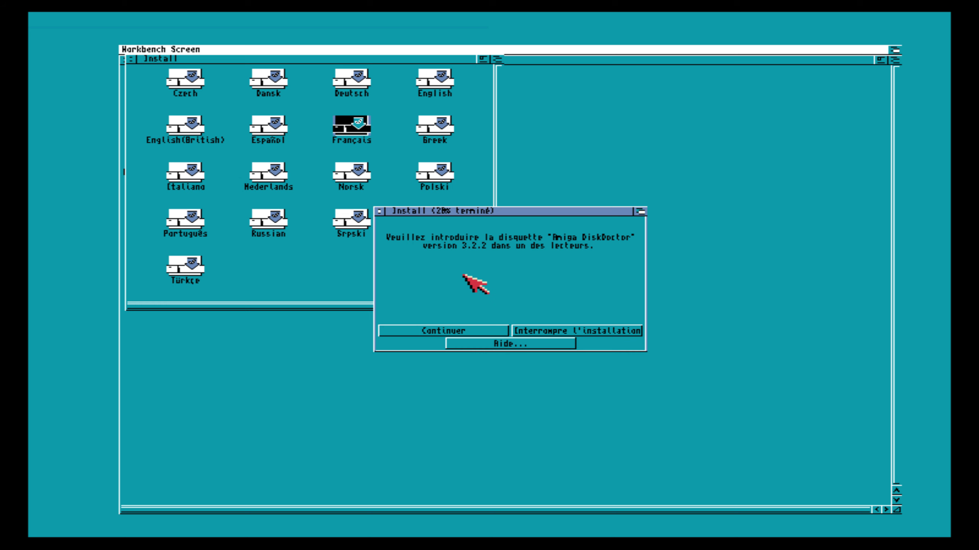
- Swap the disk in floppy drive DF0 for DiskDoctor.adf and resume the emulation
key(alt+F4)
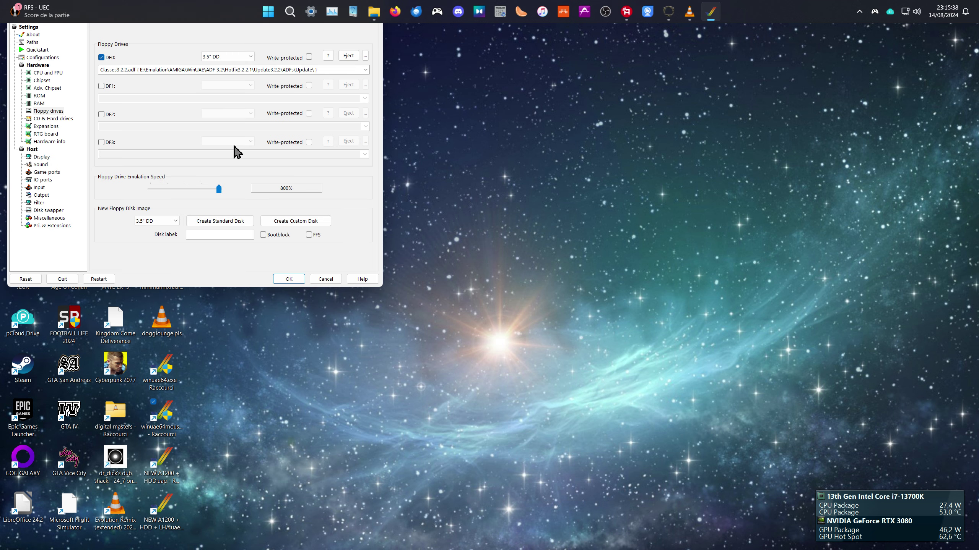
click(365, 55)
click(263, 113)
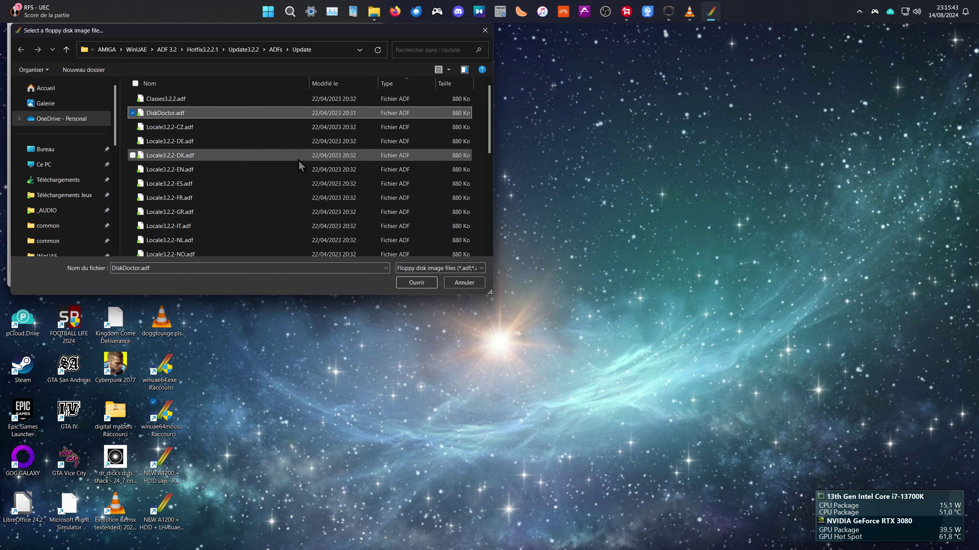
click(413, 282)
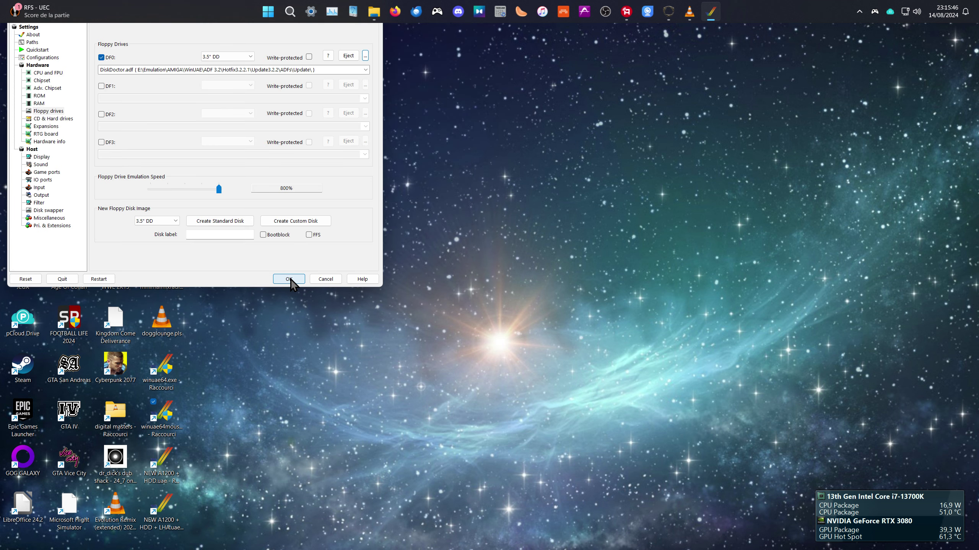
click(290, 280)
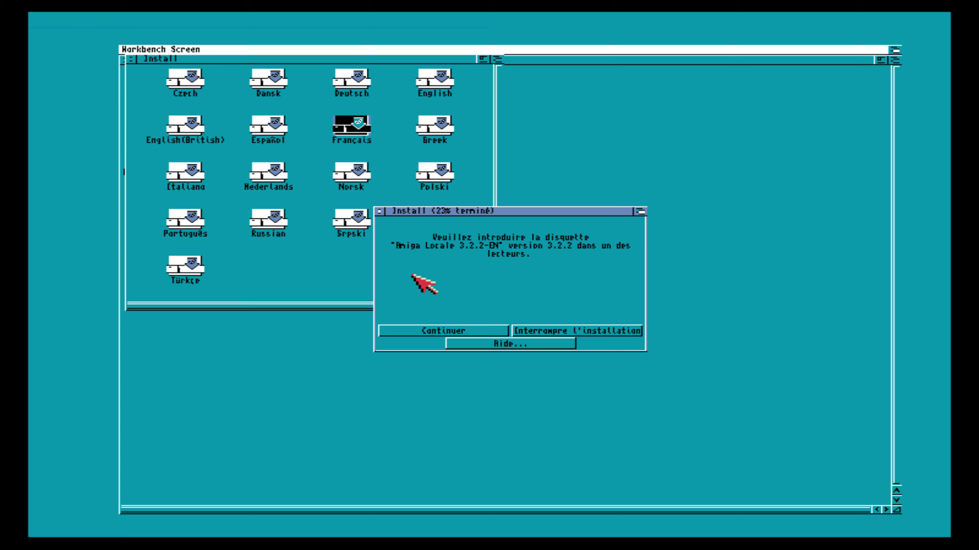
- Load the English locale disk Locale3.2.2-EN.adf into floppy drive DF0 and resume the emulation
key(alt+Tab)
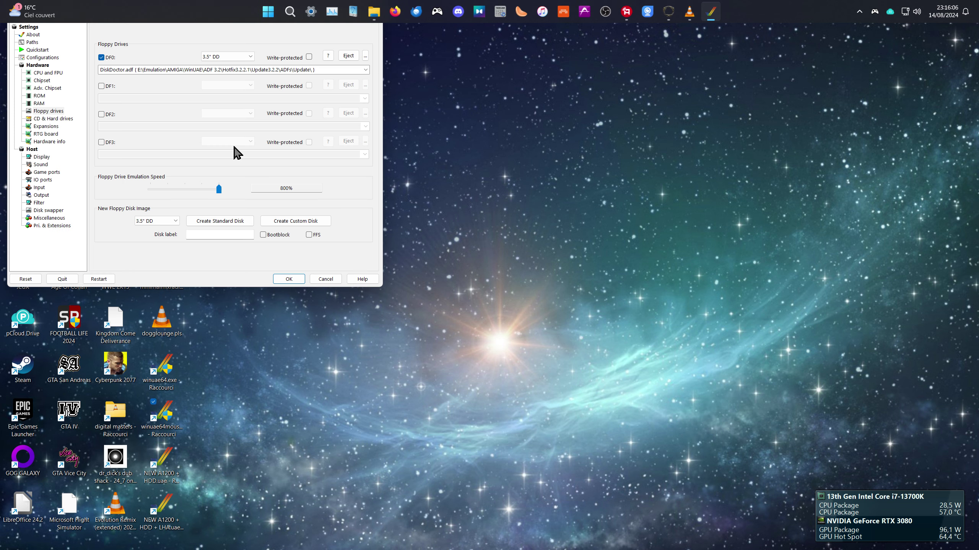
click(365, 54)
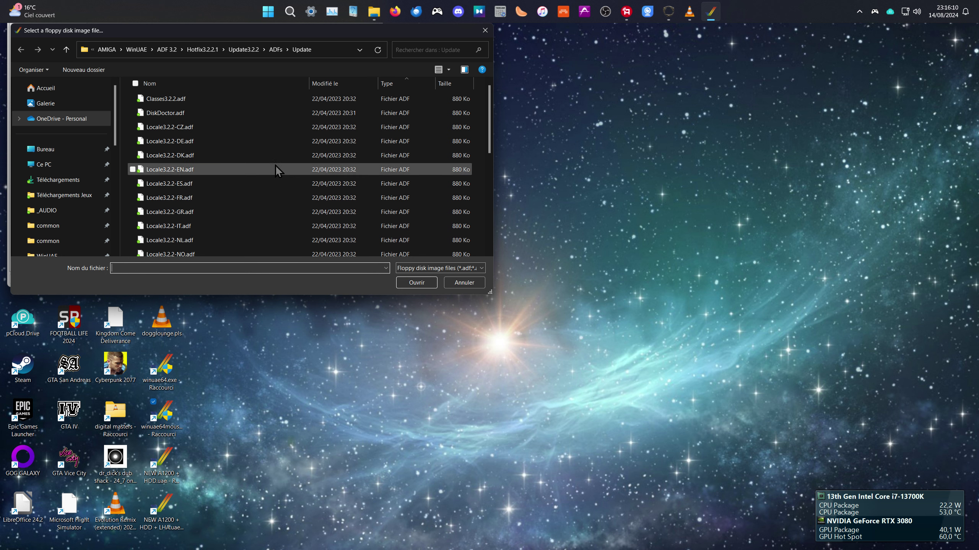
click(268, 169)
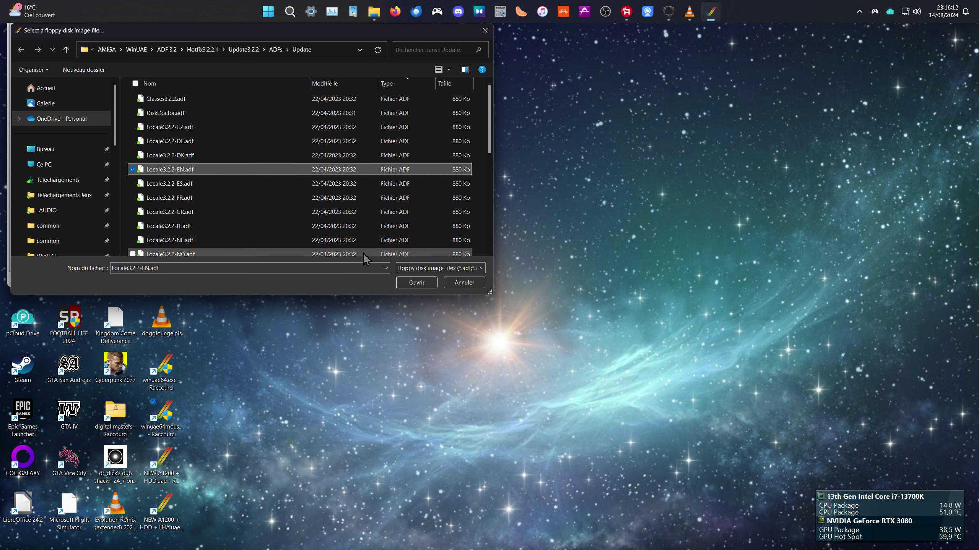
click(410, 283)
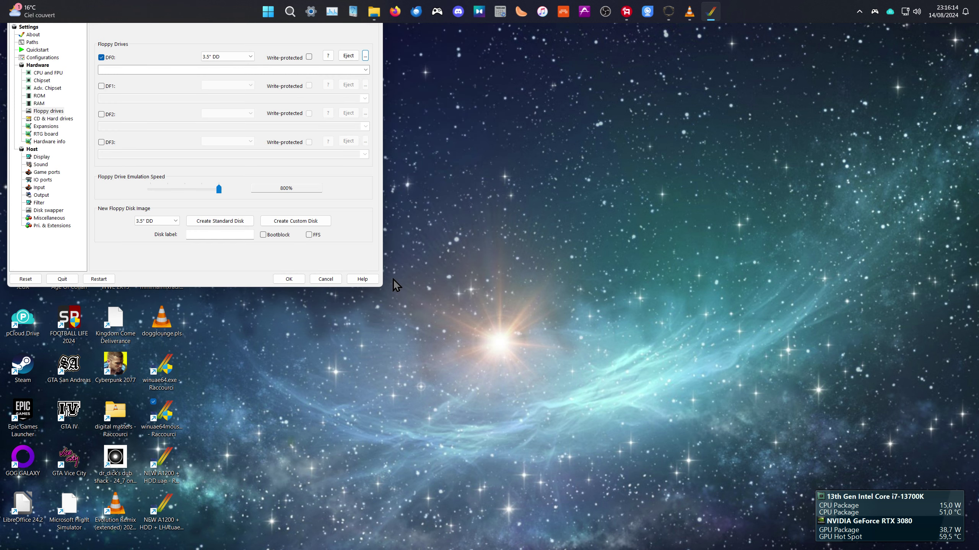
click(289, 279)
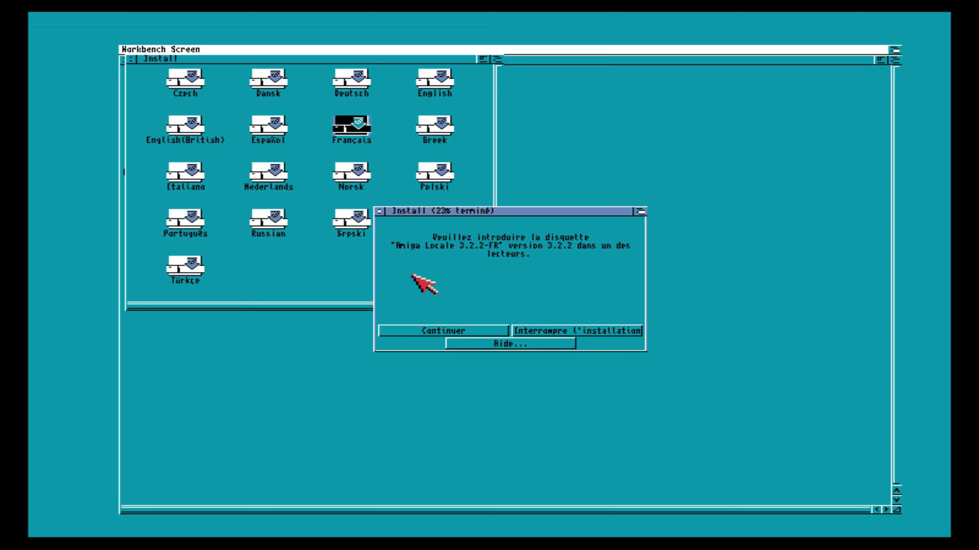
- Load the French locale disk Locale3.2.2-FR.adf into floppy drive DF0 and resume the emulation
key(super+d)
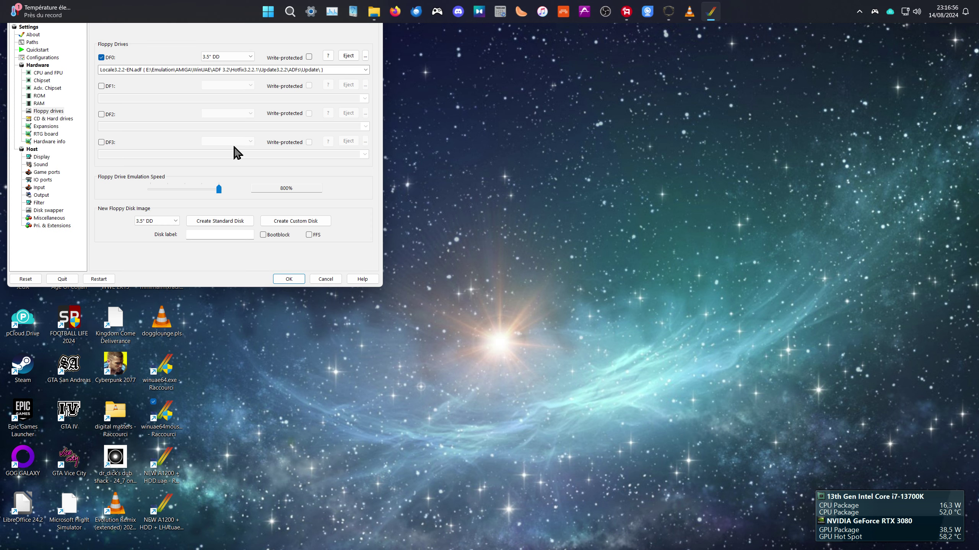
click(365, 56)
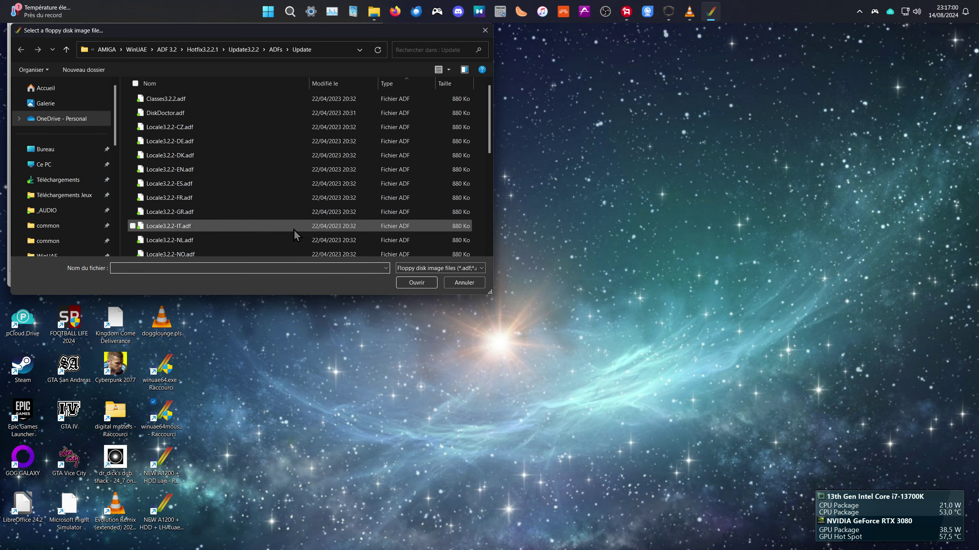
double_click(201, 197)
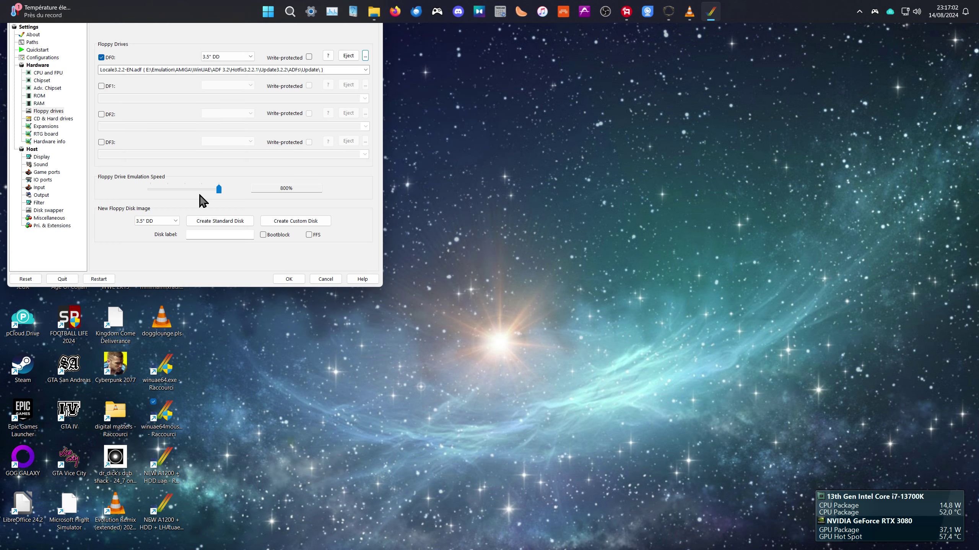
click(289, 279)
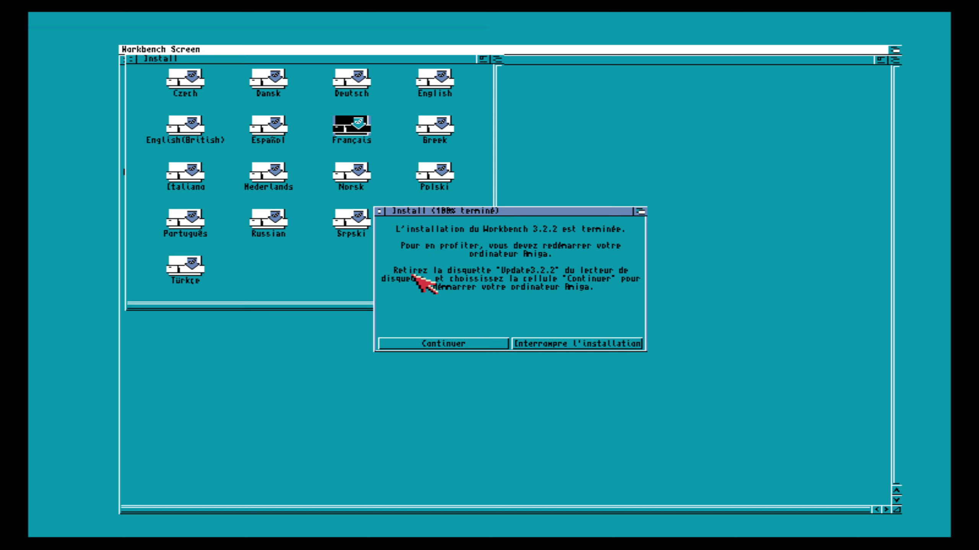
- Eject the disk from floppy drive DF0 and finish the 3.2.2 installer by restarting the Amiga
key(alt+F4)
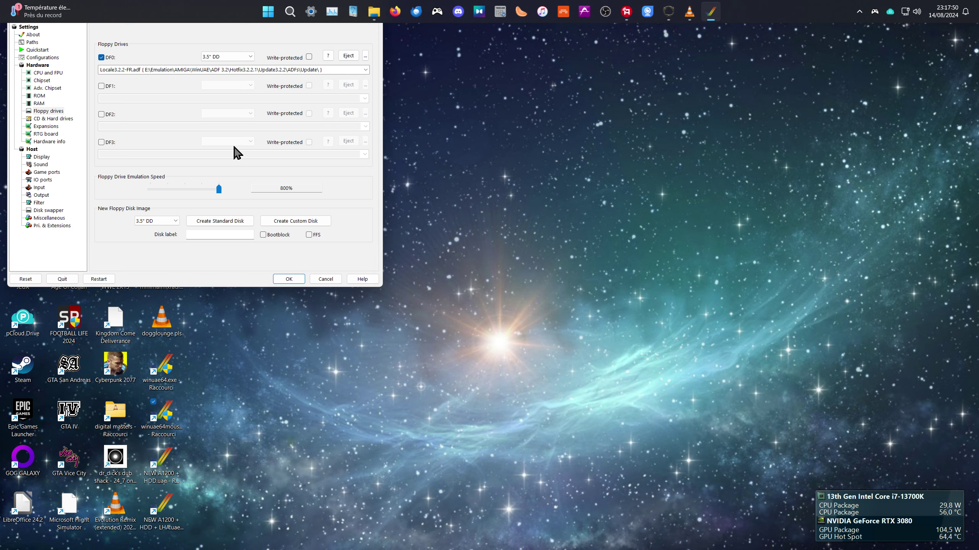
click(350, 56)
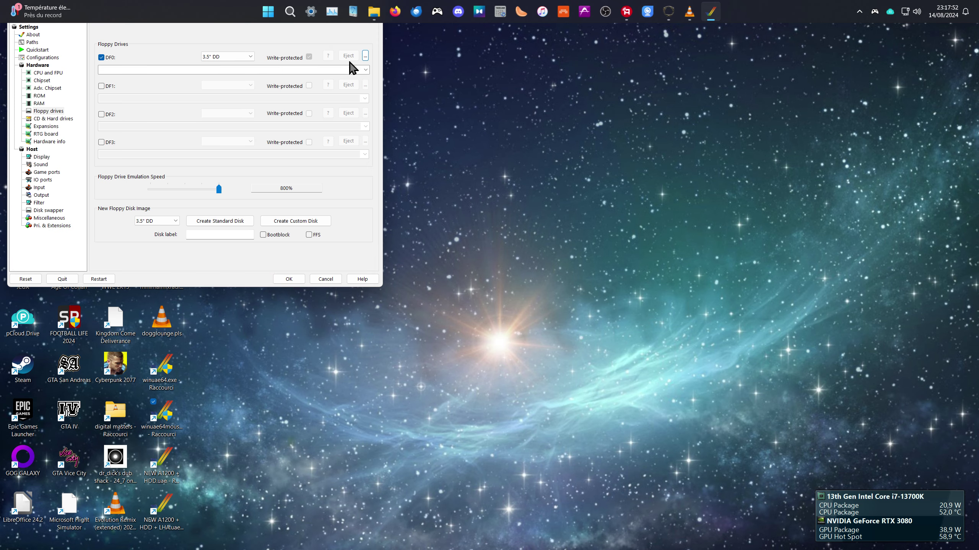
click(295, 279)
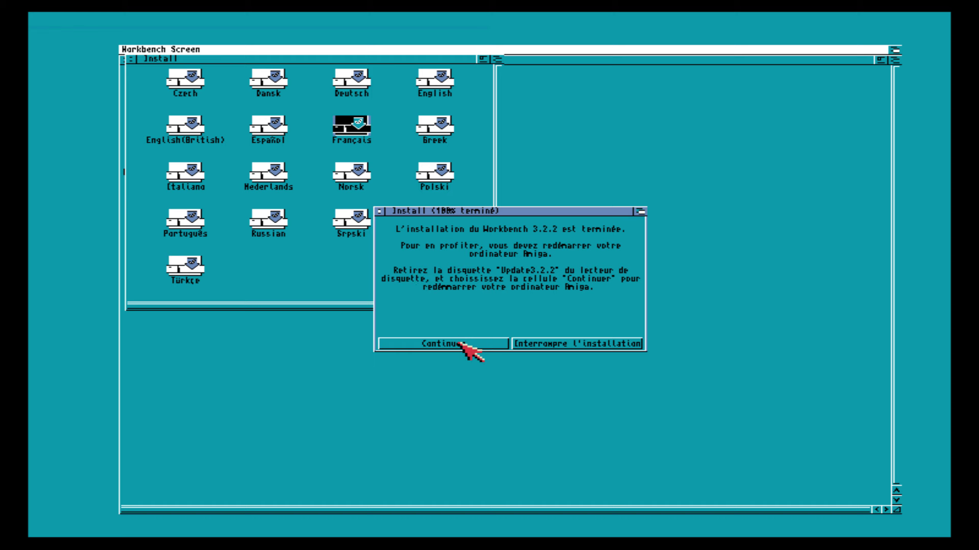
click(443, 343)
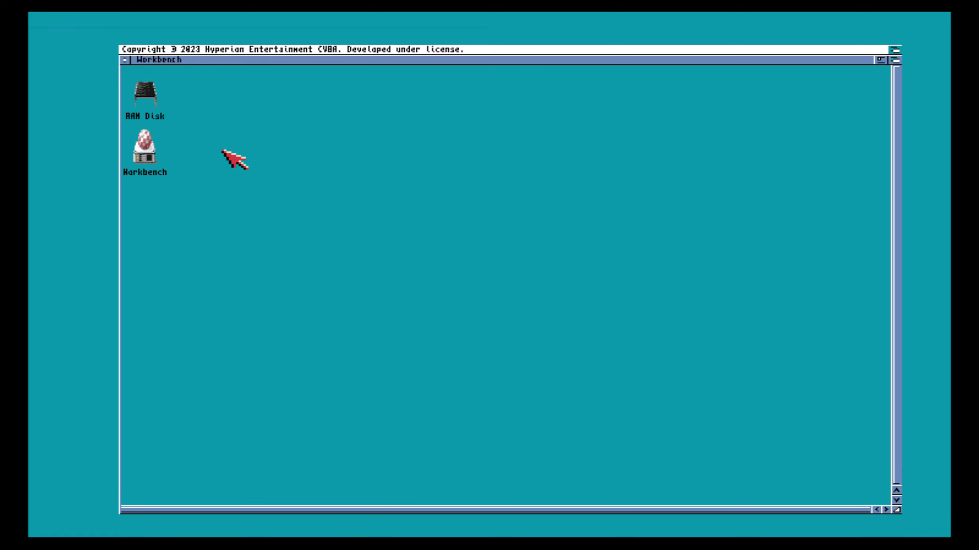
- Insert Update3.2.2.1.adf from the Hotfix folder under ADFs into floppy drive DF0 and resume the emulation
key(alt+F4)
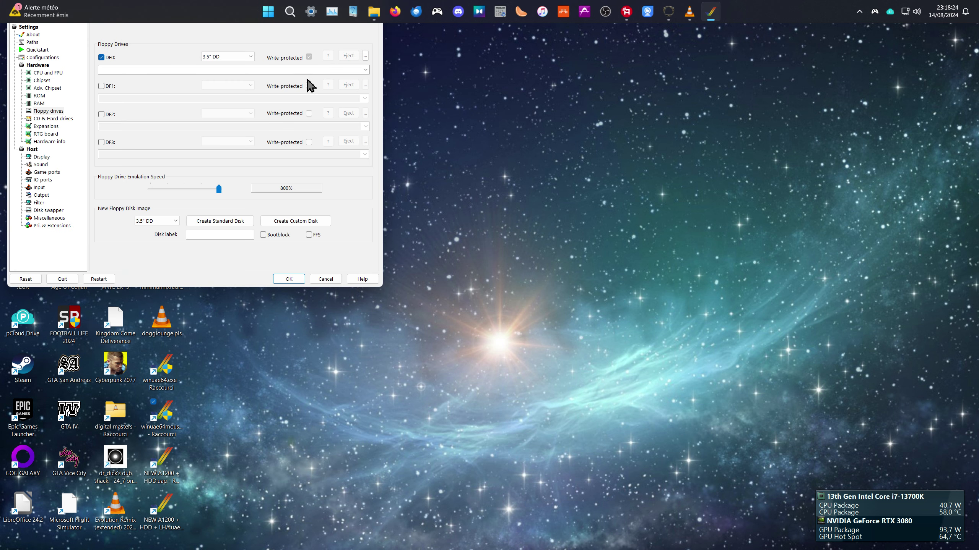
click(365, 56)
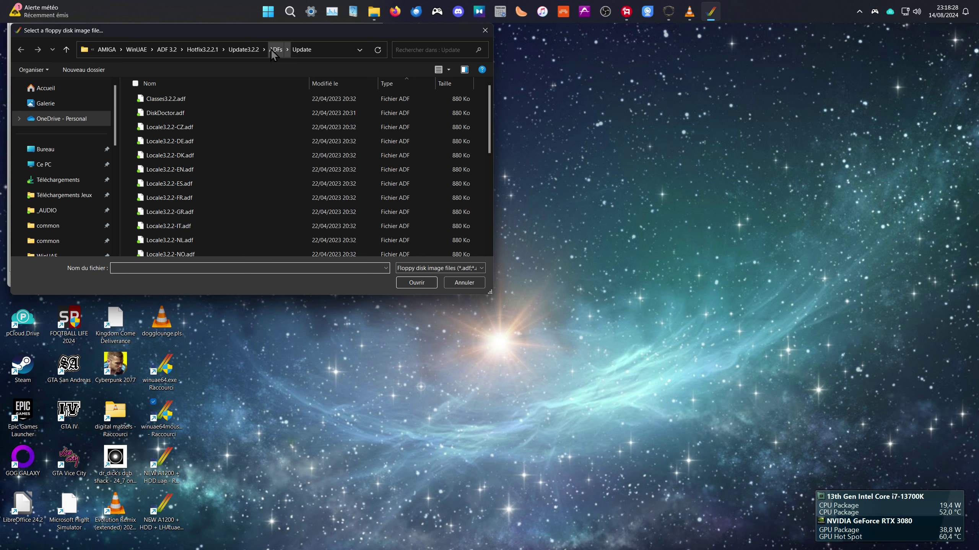
click(273, 50)
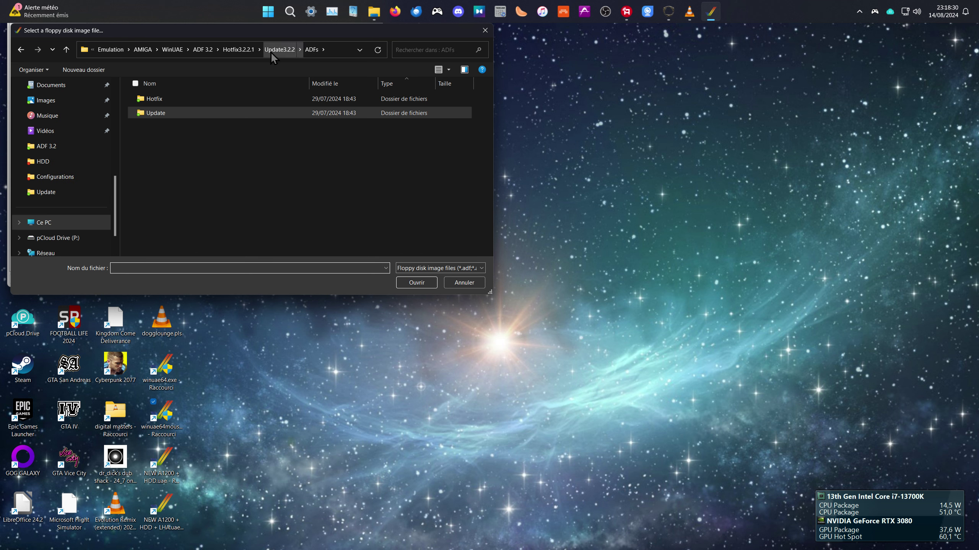
double_click(196, 99)
double_click(196, 98)
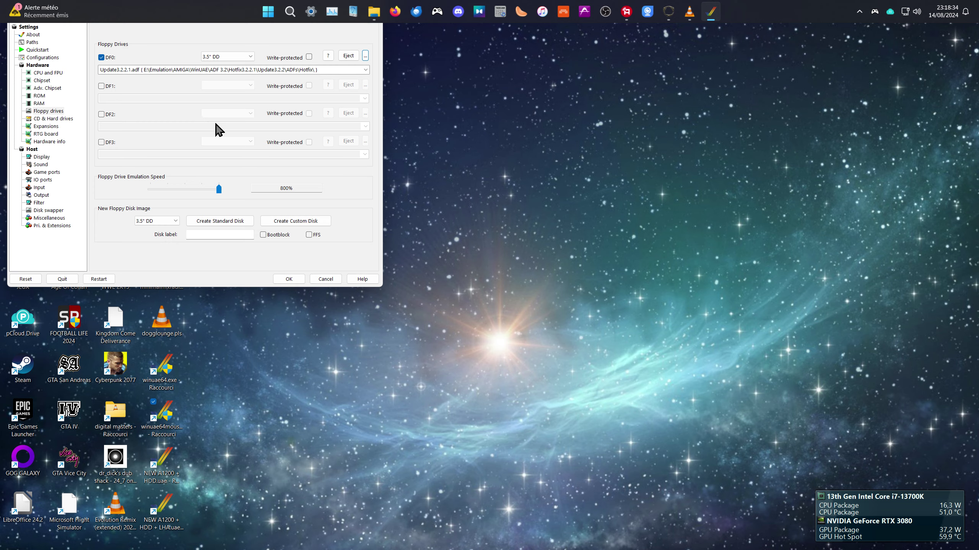
click(289, 280)
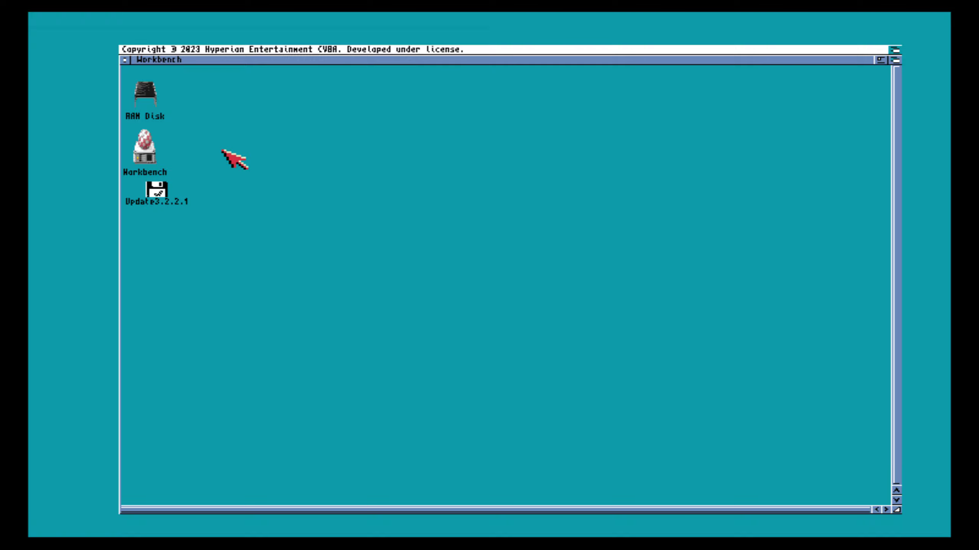
- Open the Update3.2.2.1 disk and launch the Français installer from its Install drawer
double_click(169, 194)
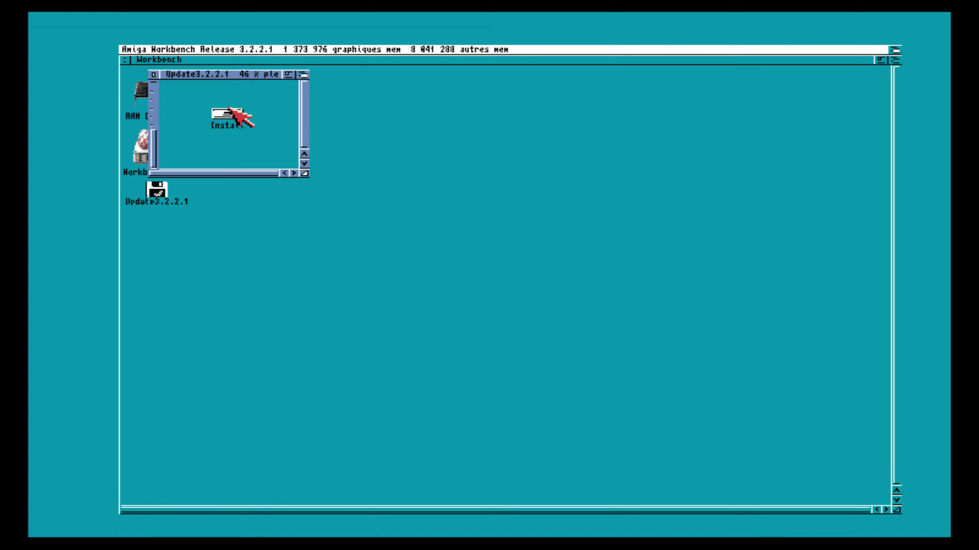
double_click(229, 108)
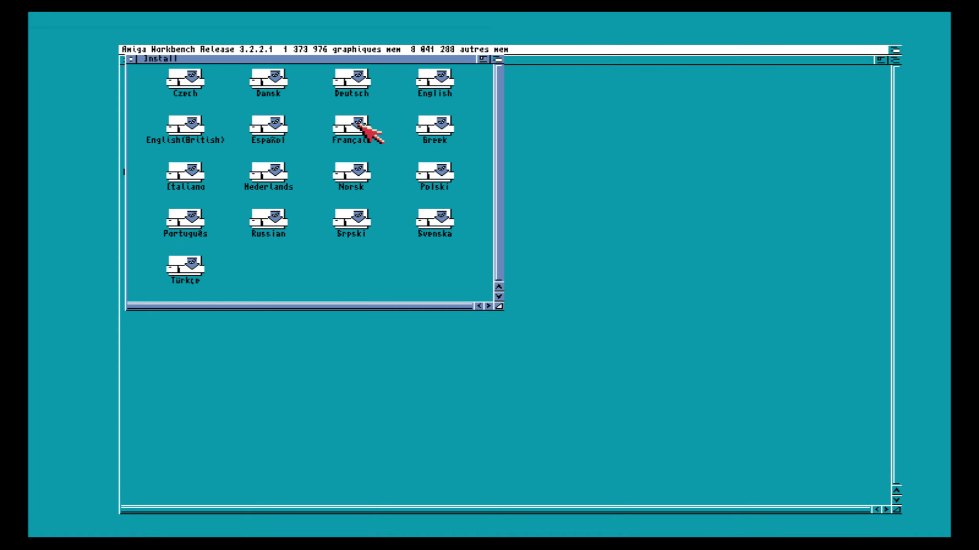
click(358, 217)
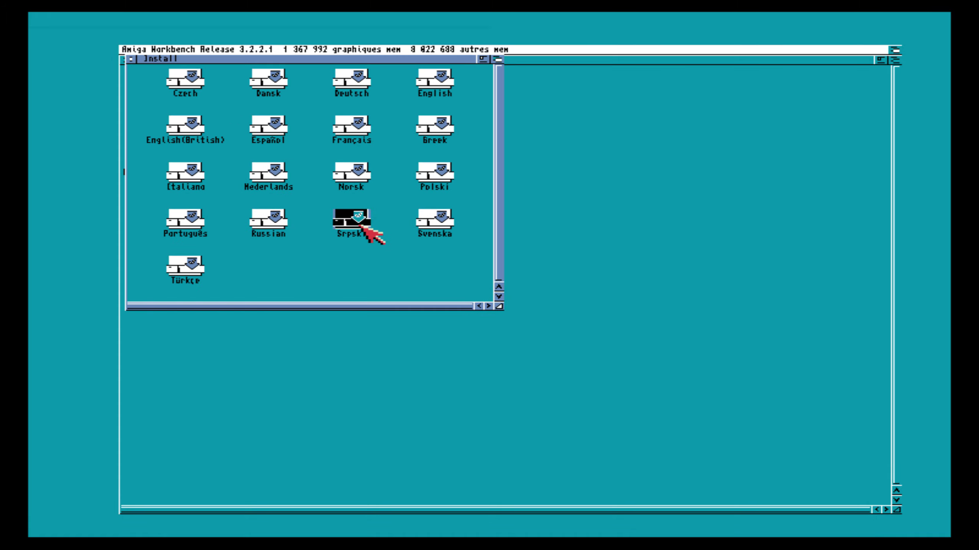
double_click(368, 127)
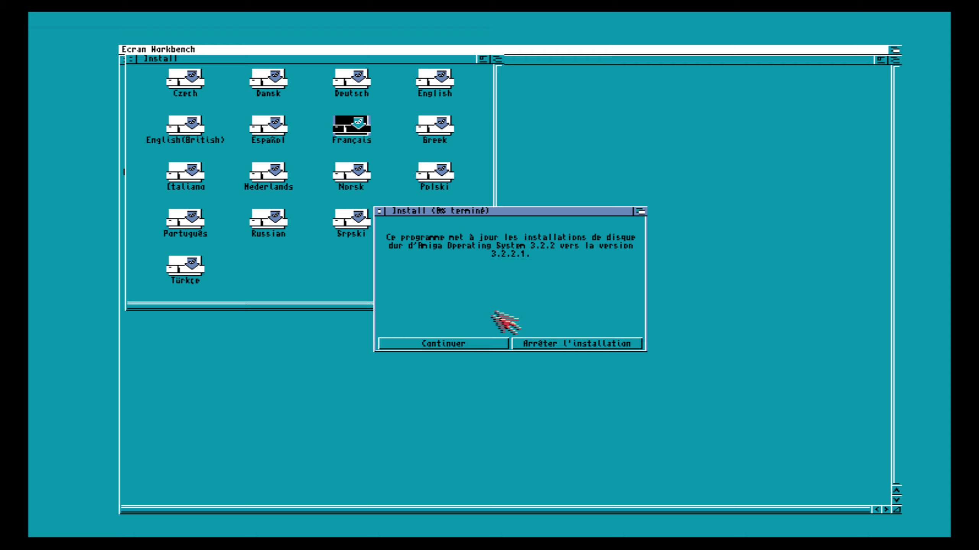
- Run the 3.2.2.1 update in EXPERT mode as an effective installation without logging, and confirm installing to the Workbench: partition
click(466, 344)
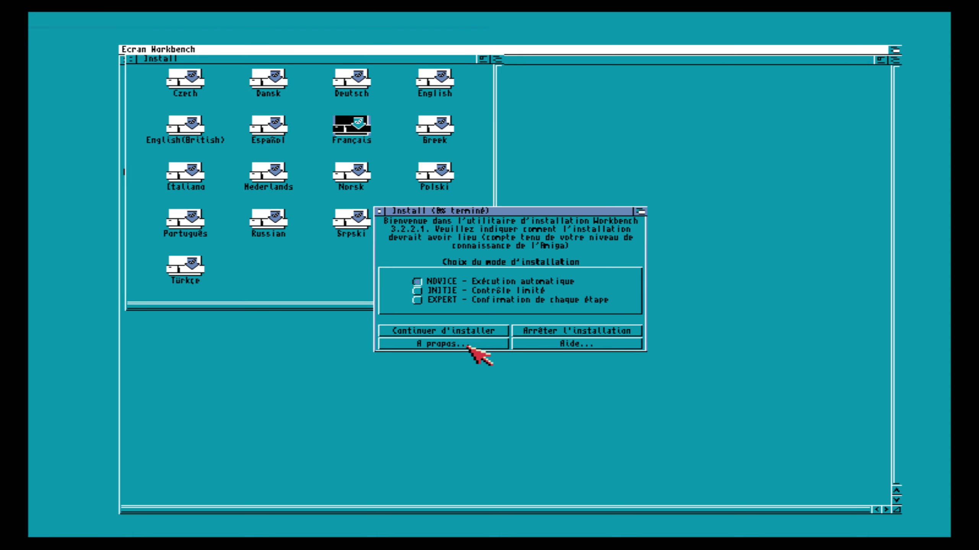
click(416, 301)
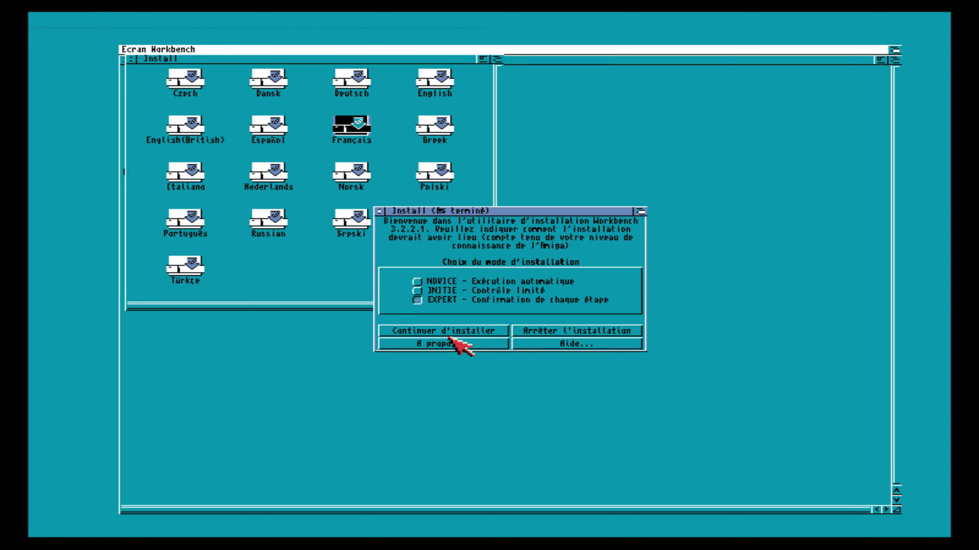
click(456, 327)
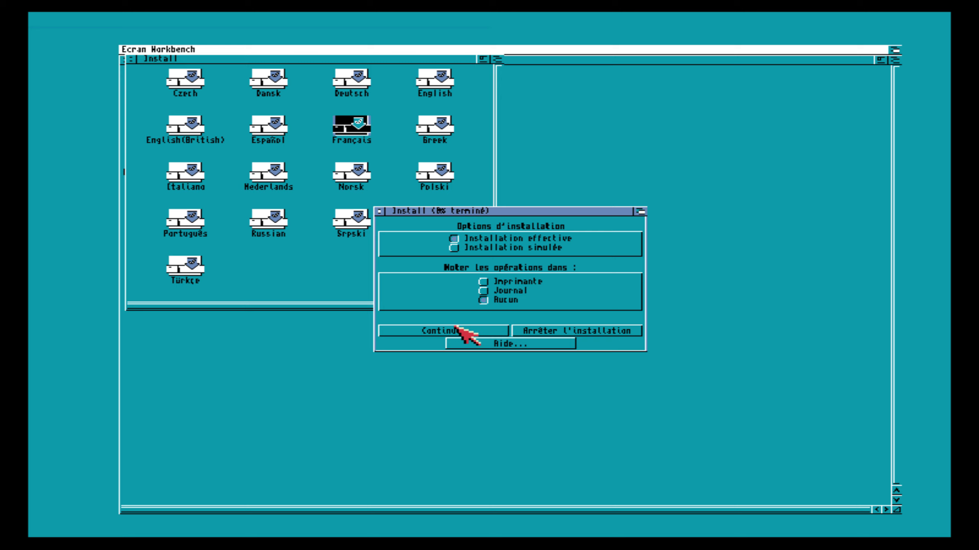
click(455, 327)
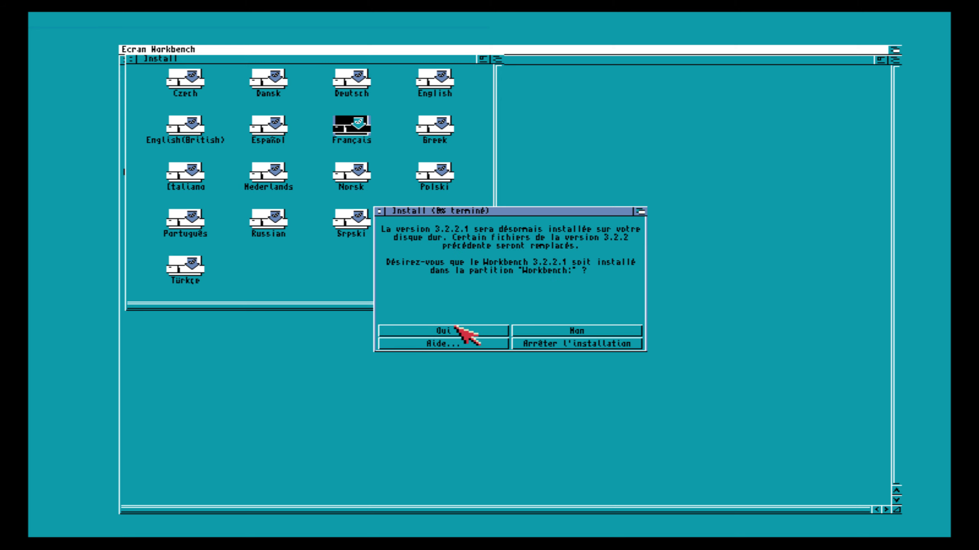
click(432, 332)
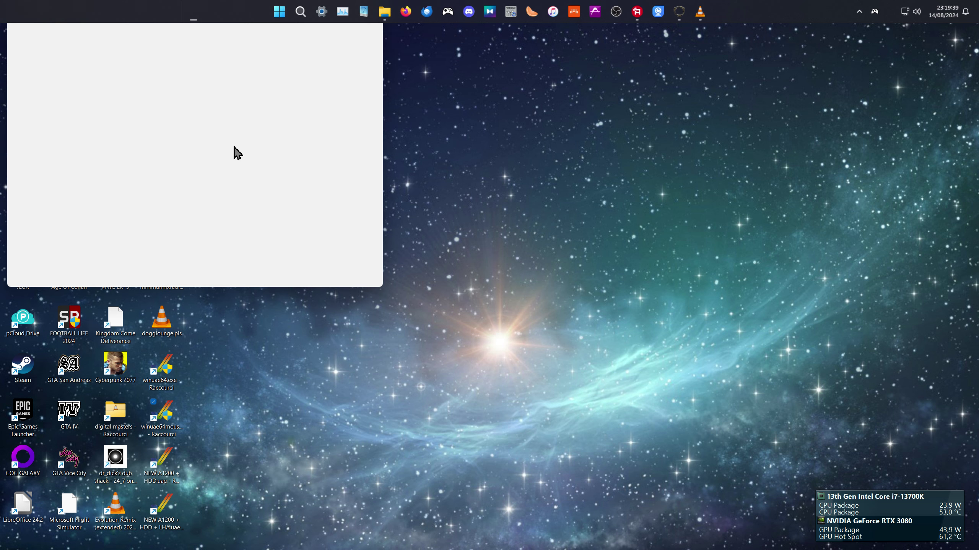
- Eject the disk from floppy drive DF0 and finish the 3.2.2.1 installer by restarting the Amiga
click(344, 57)
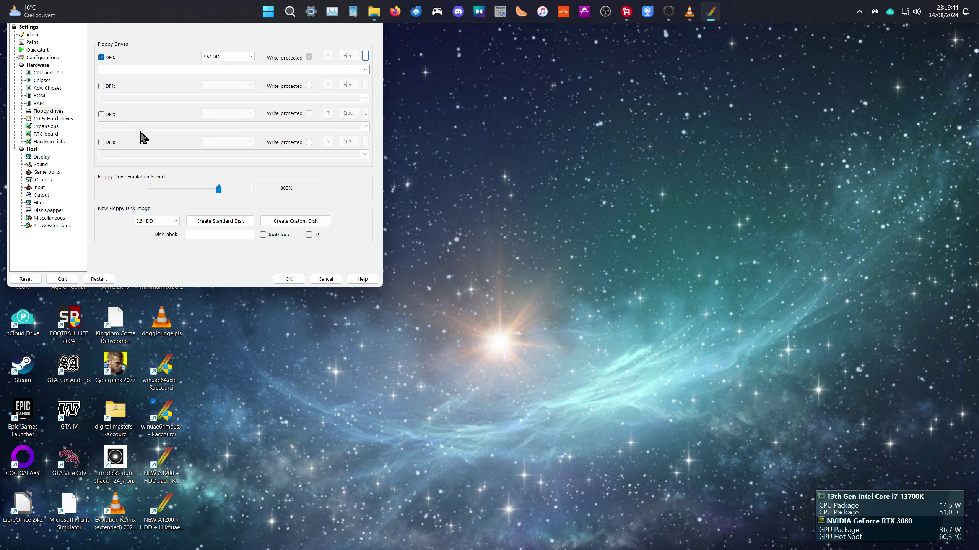
click(64, 120)
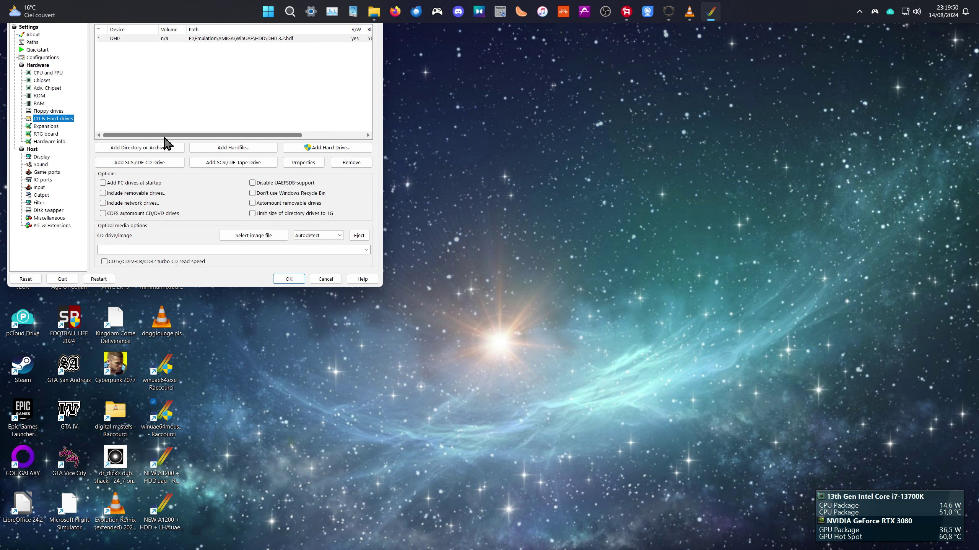
click(289, 279)
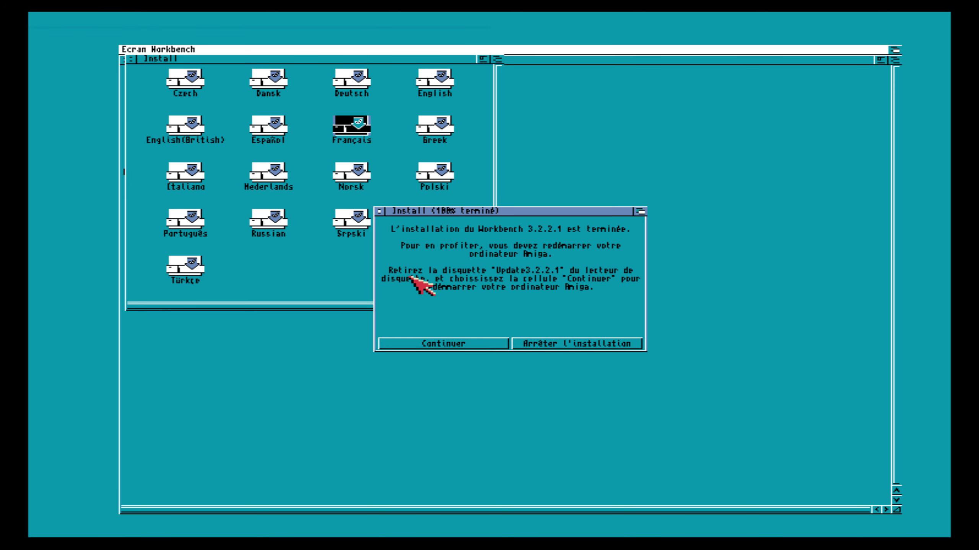
click(482, 343)
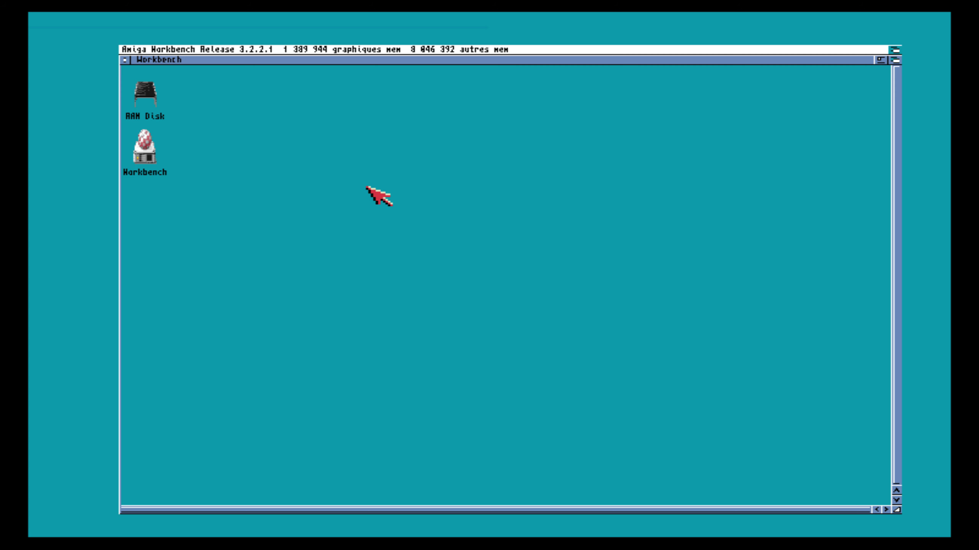
- Insert IN-3_1.ADF from the WinUAE Workbench folder into floppy drive DF0 and resume the emulation
key(F12)
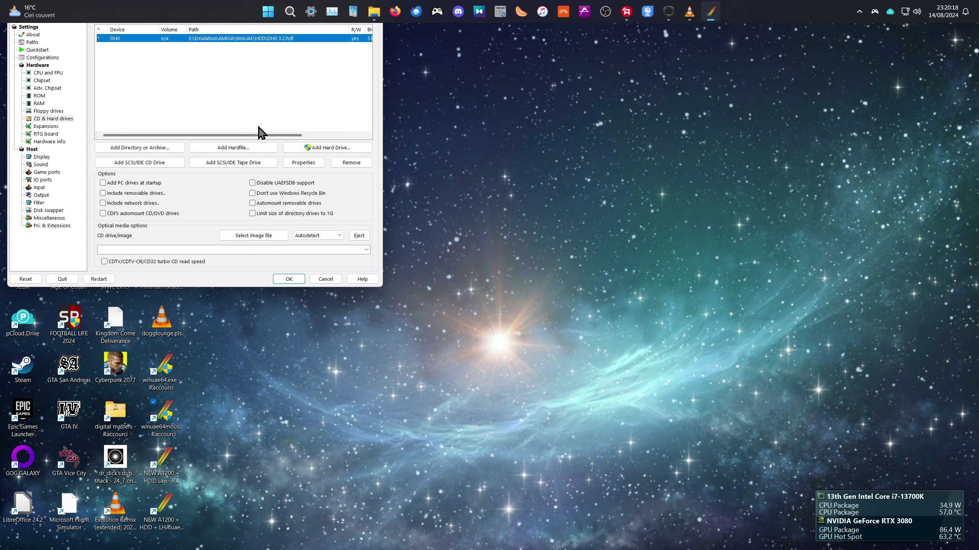
click(48, 111)
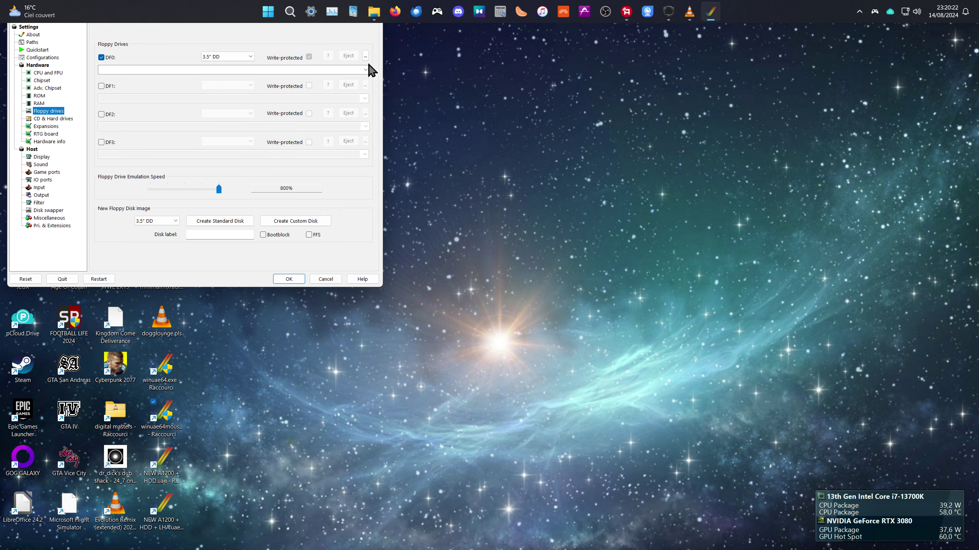
click(365, 57)
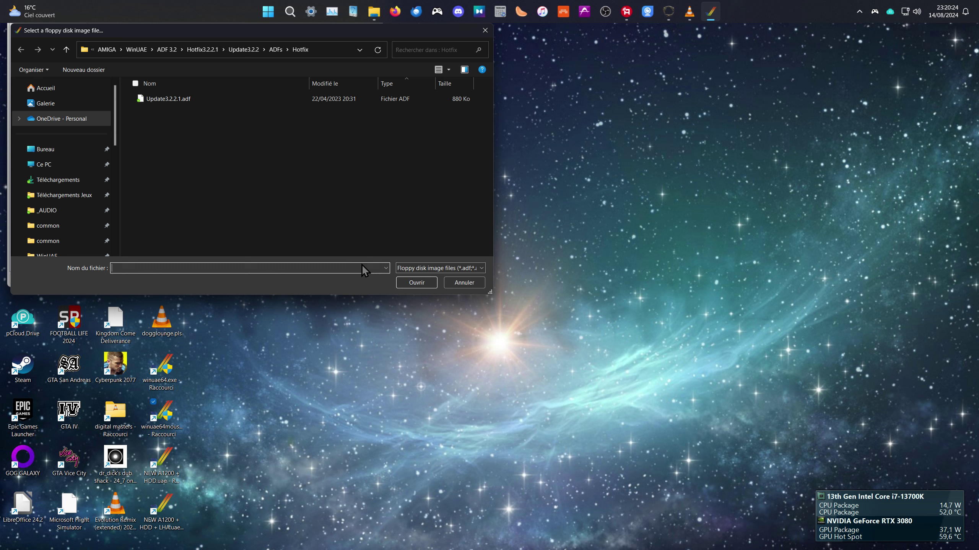
click(136, 50)
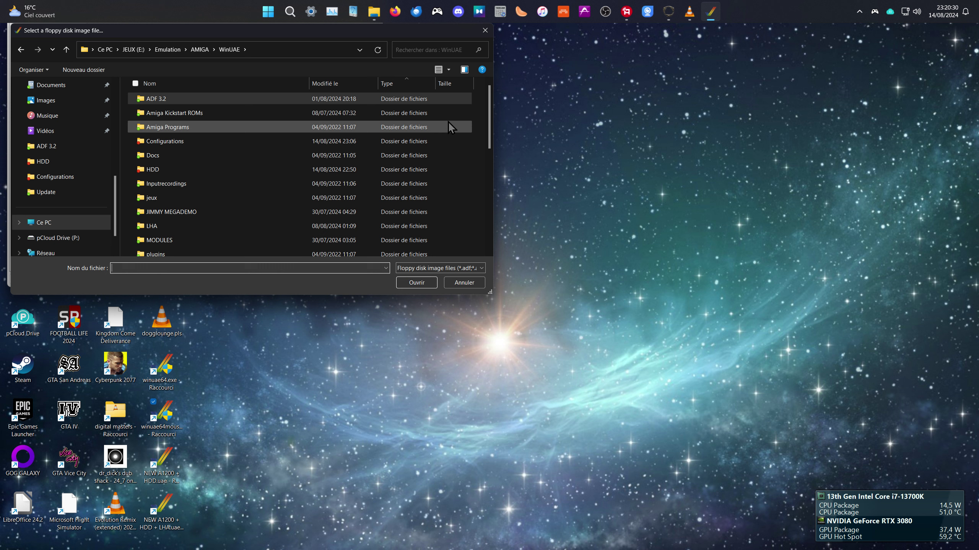
drag(490, 97, 480, 170)
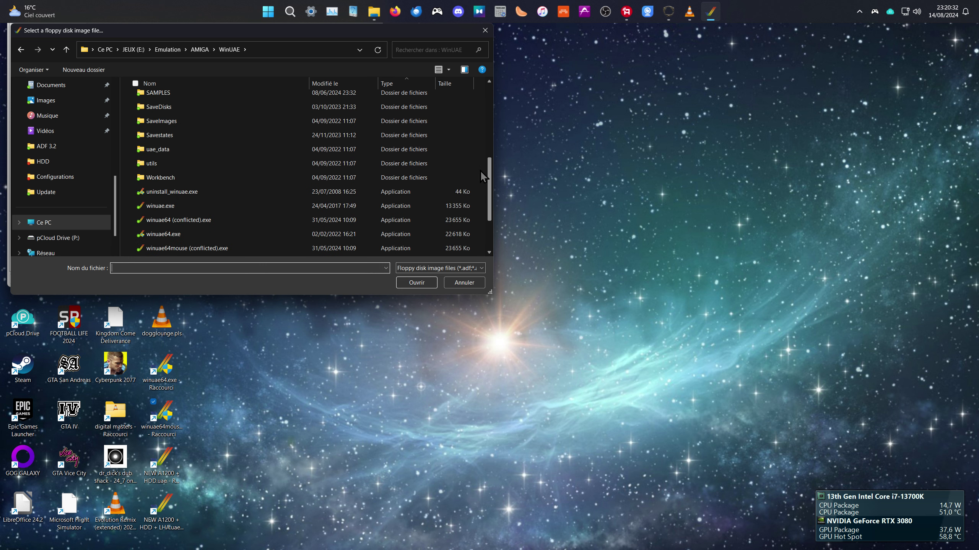
double_click(338, 180)
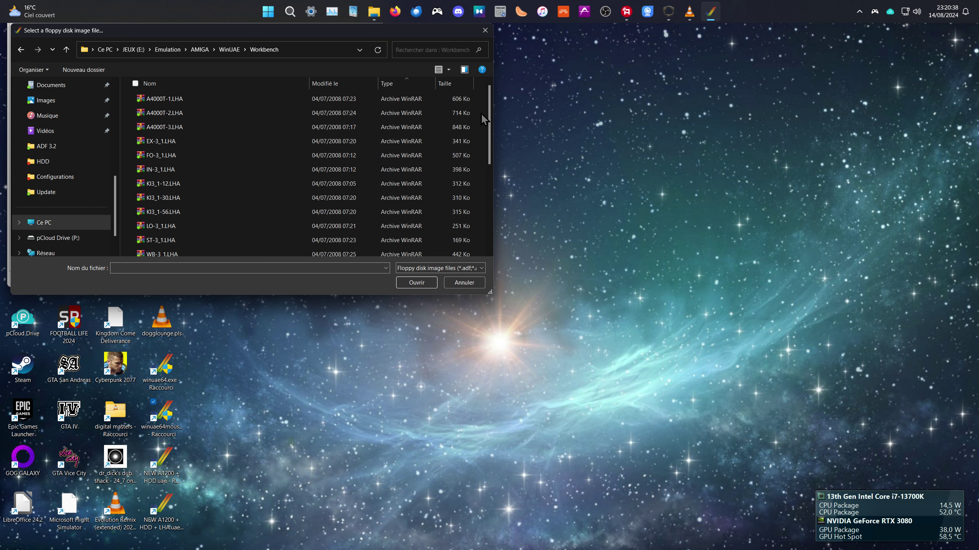
drag(488, 106, 473, 208)
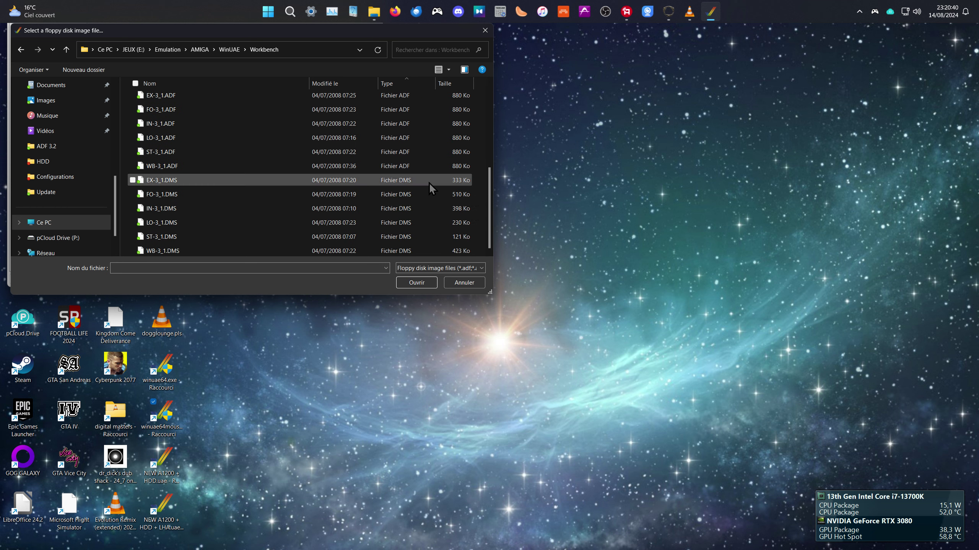
click(339, 129)
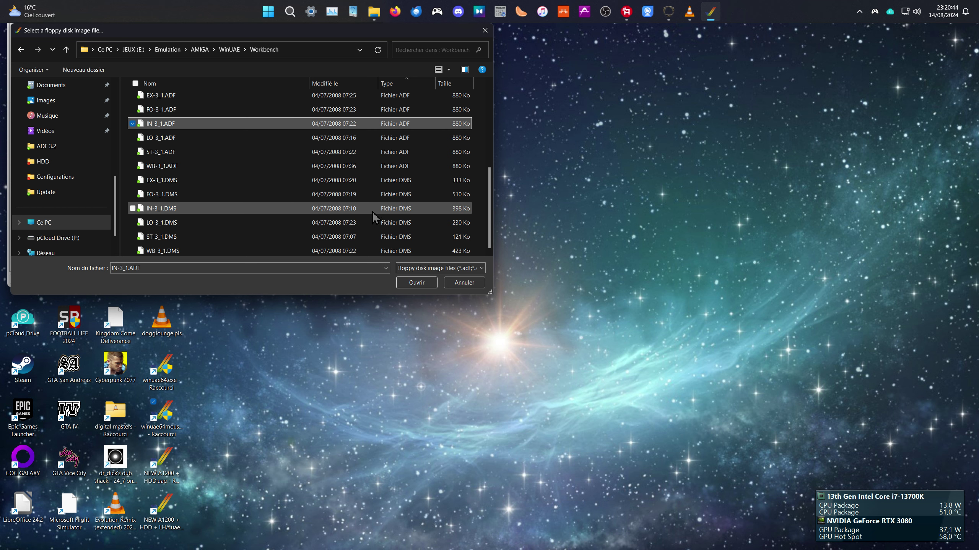
click(415, 282)
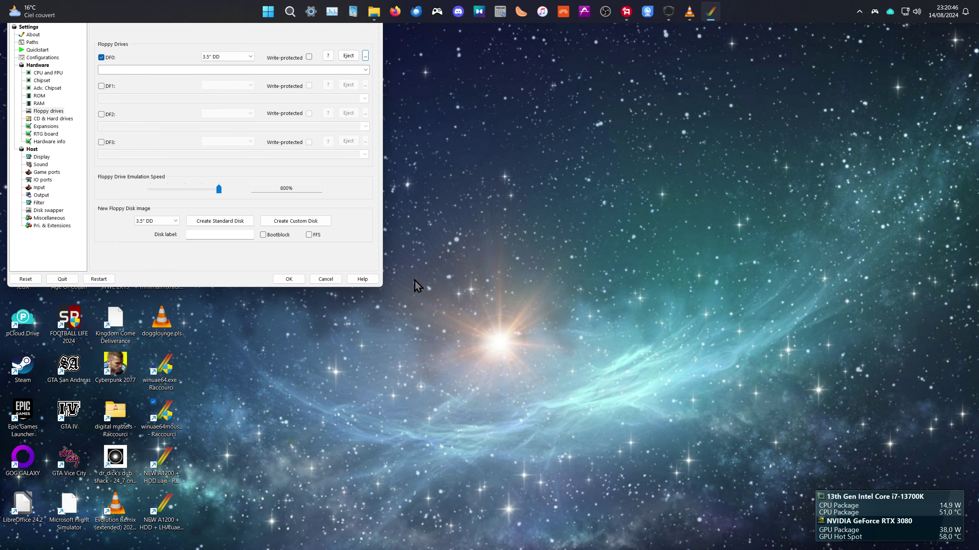
click(287, 280)
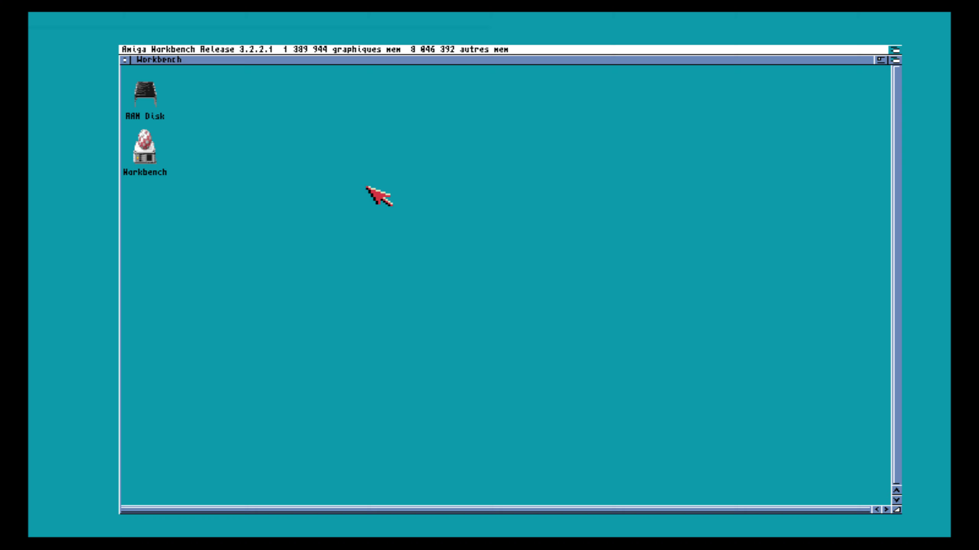
- Open the Install3.1 disk, enlarge its window and move it clear of the desktop icons
click(144, 188)
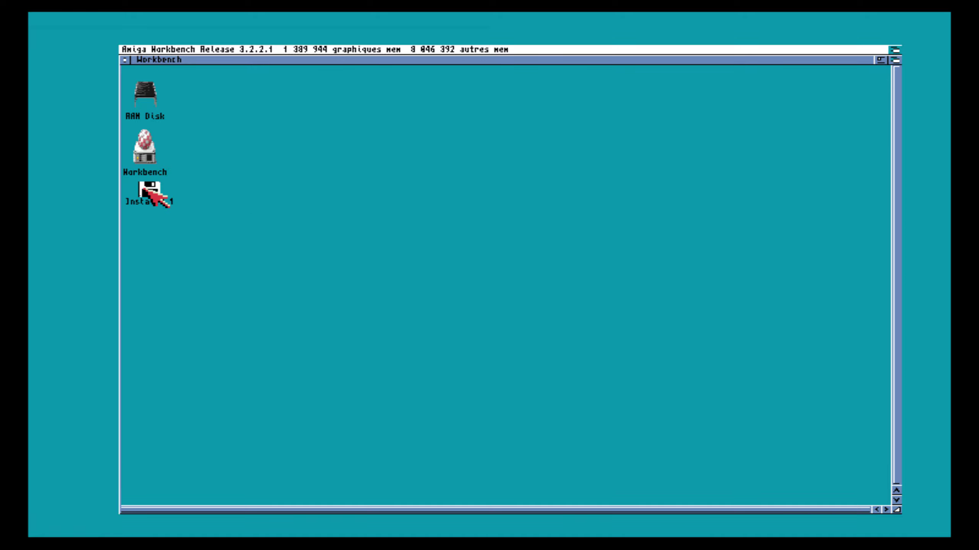
double_click(144, 188)
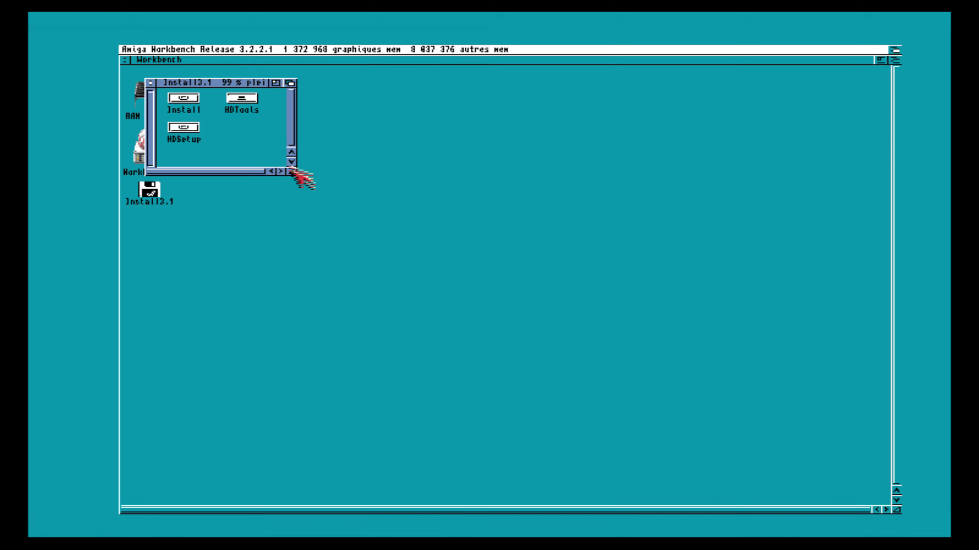
drag(291, 171, 467, 270)
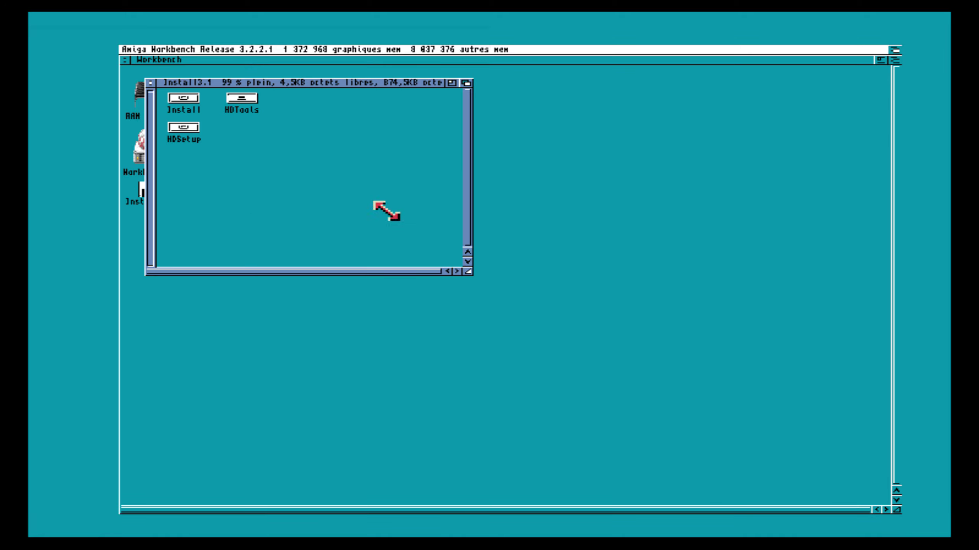
drag(277, 82, 426, 140)
- Show all files (Tous les fichiers) on the Install3.1 disk and open its Libs drawer in an enlarged window
right_click(411, 136)
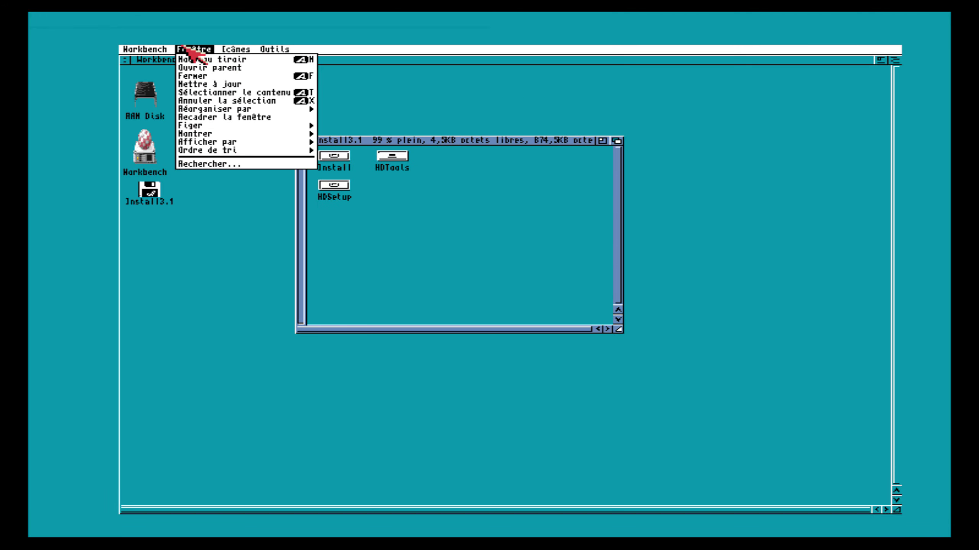
mouse_move(280, 135)
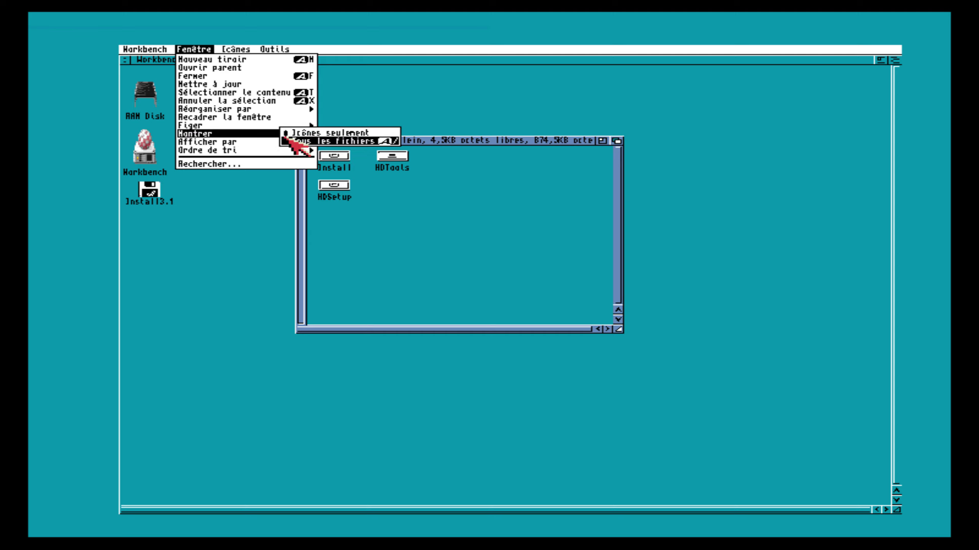
click(297, 141)
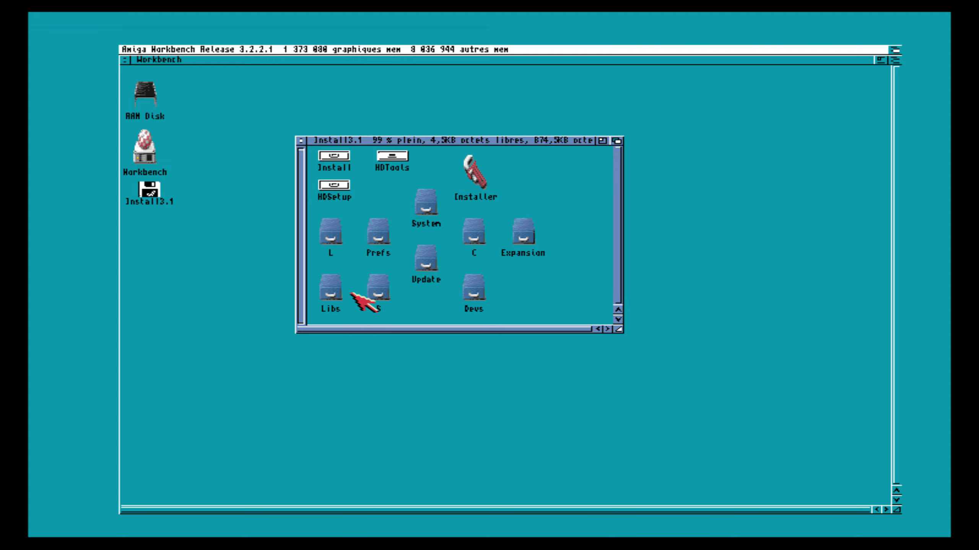
double_click(331, 287)
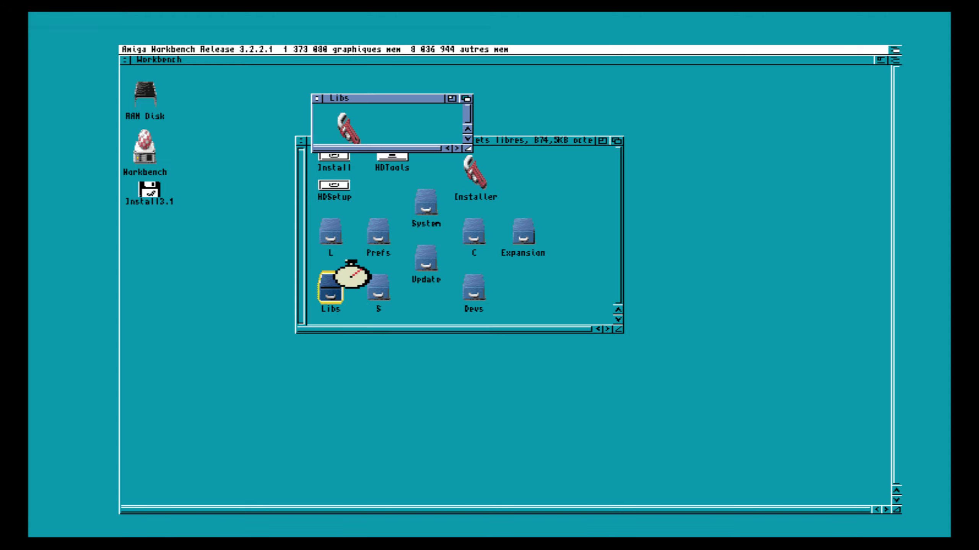
drag(467, 151, 823, 366)
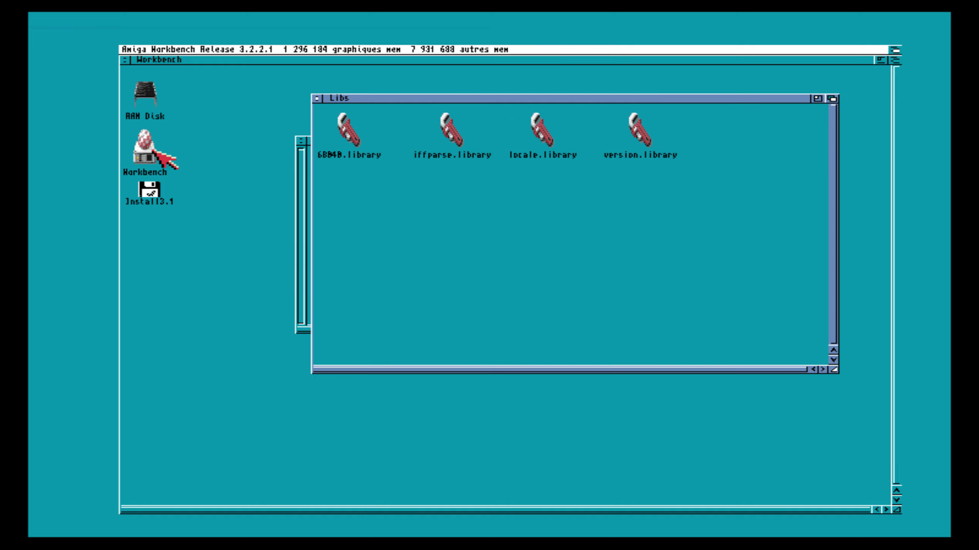
- Open the Workbench partition and set its window to show all files (Tous les fichiers)
click(155, 151)
double_click(155, 151)
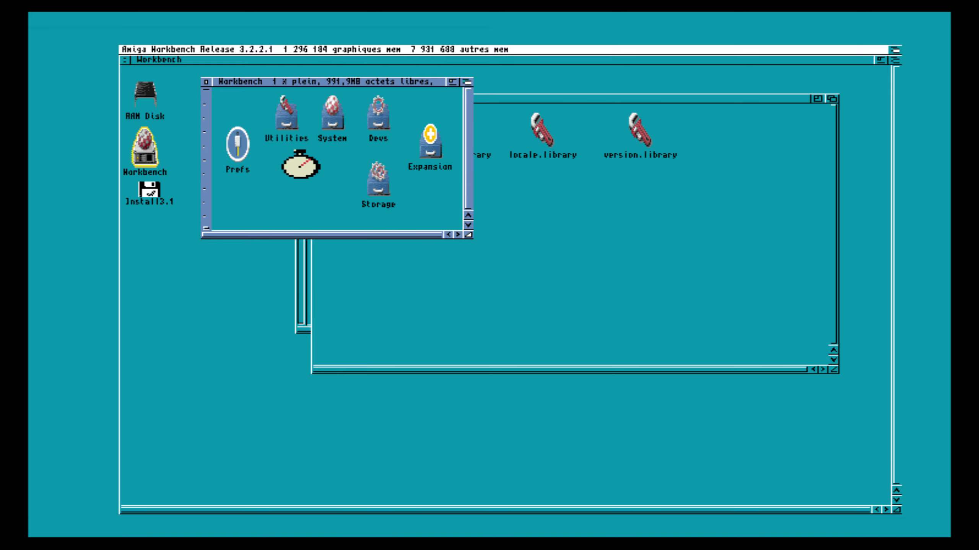
right_click(306, 158)
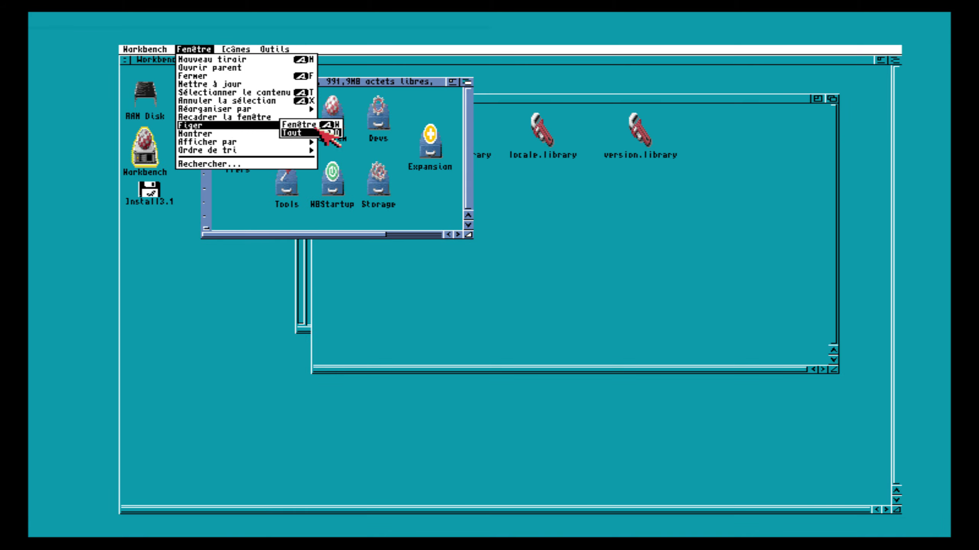
right_click(317, 128)
right_click(264, 111)
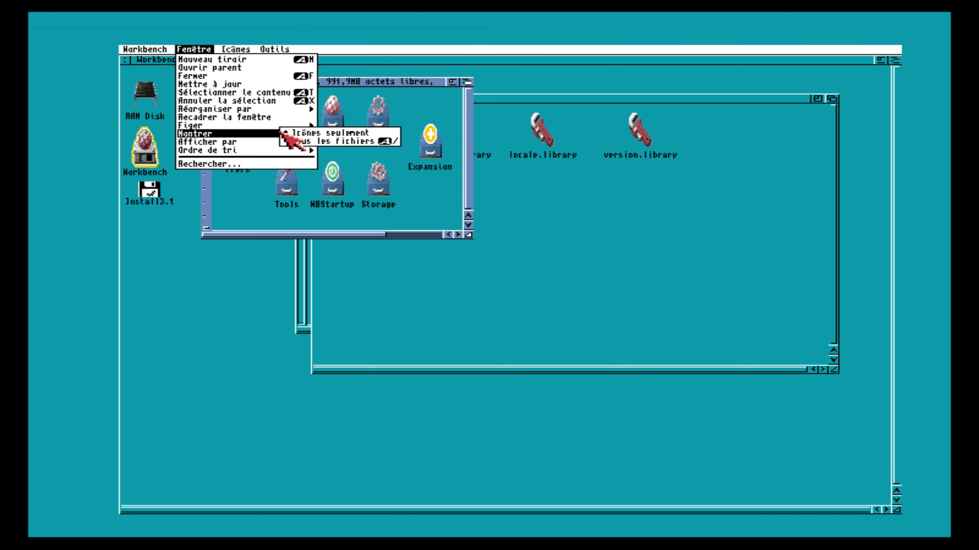
right_click(304, 142)
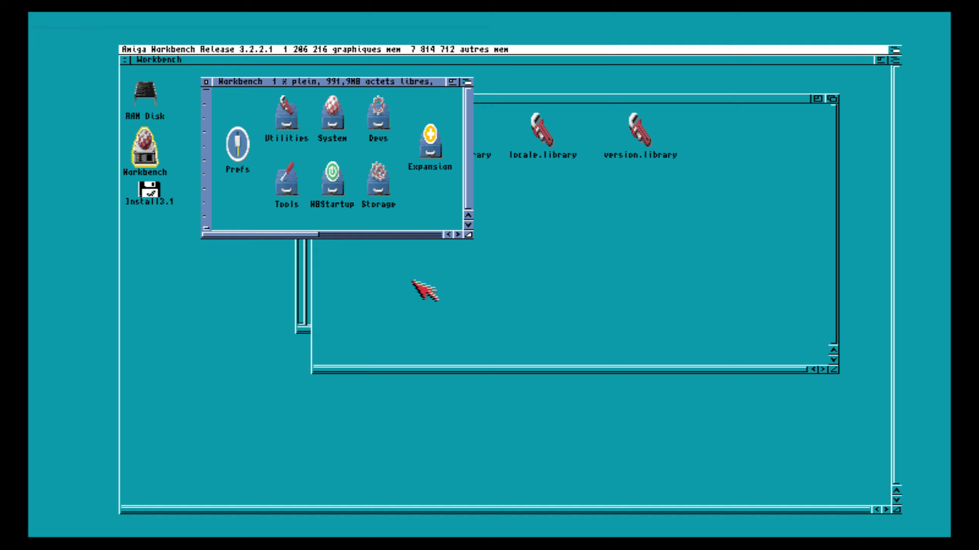
- Open the Workbench partition's Libs drawer and place its window below the Install3.1 Libs window
click(380, 234)
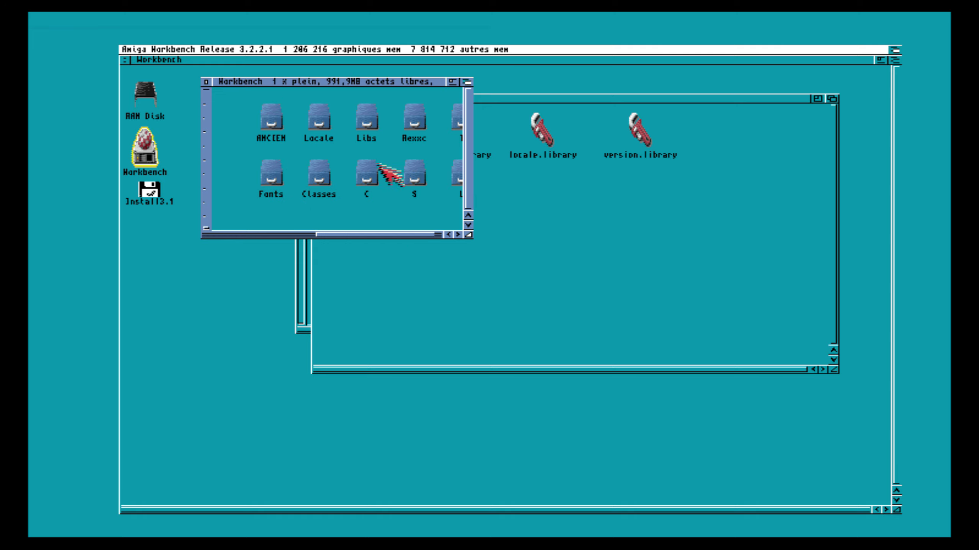
double_click(369, 125)
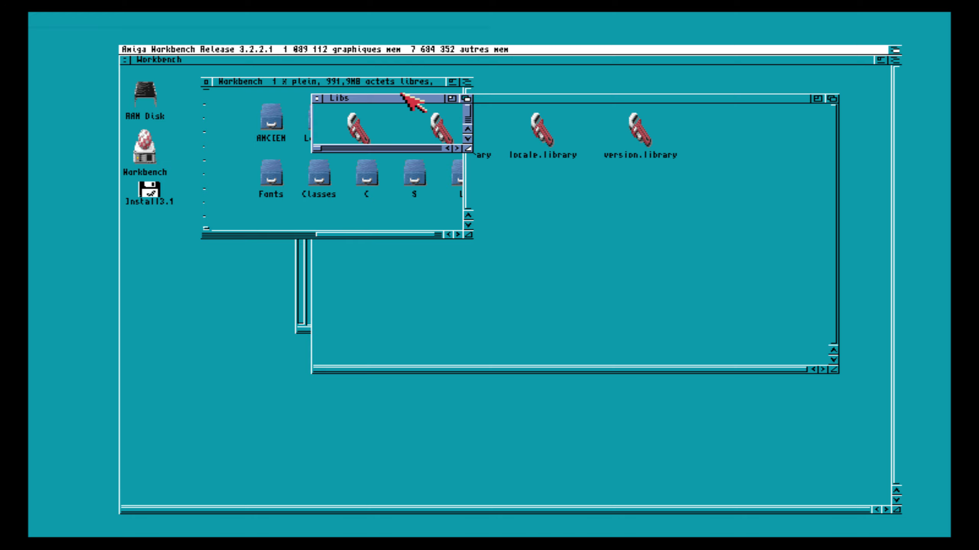
drag(404, 99, 455, 275)
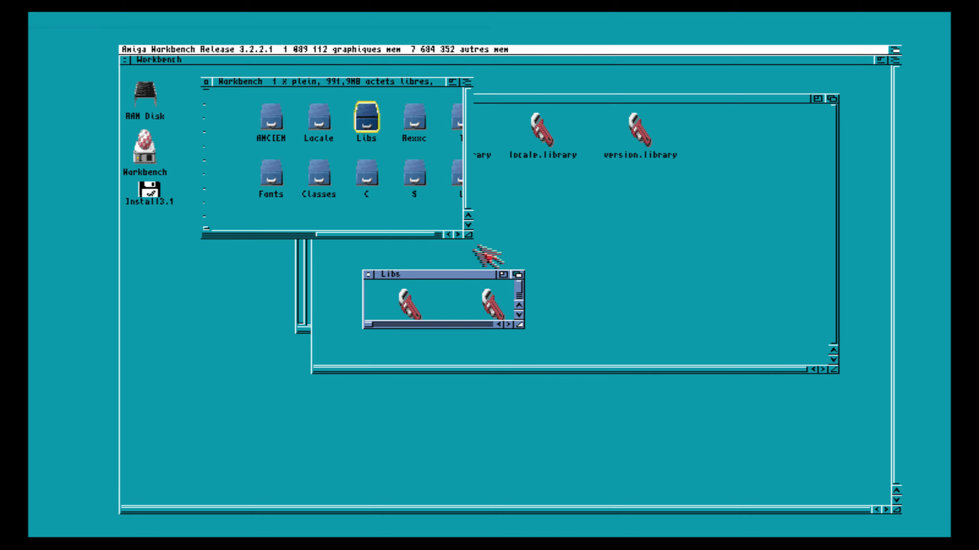
drag(430, 276, 428, 418)
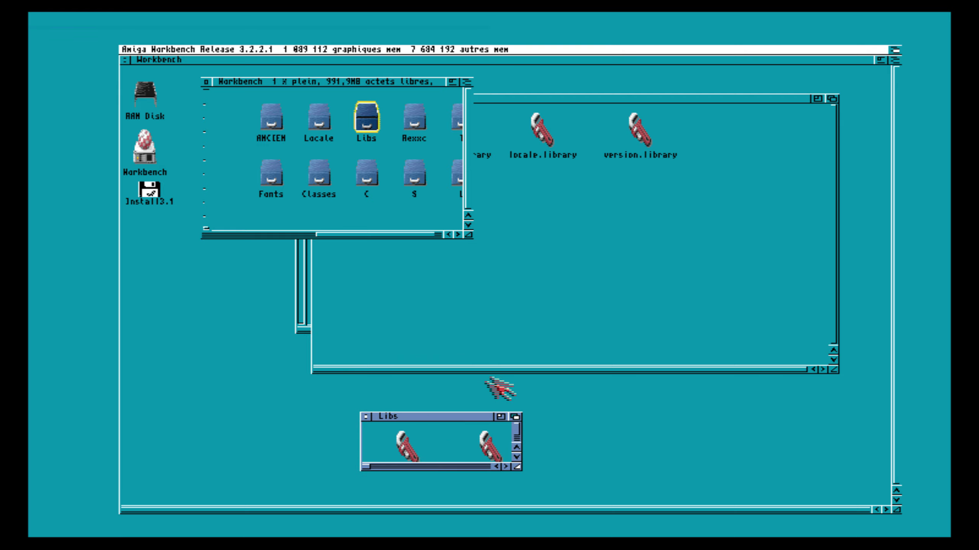
- Copy 68040.library from the Install3.1 Libs drawer to the Workbench Libs drawer, and close the source Libs, Workbench and Install3.1 windows
click(832, 98)
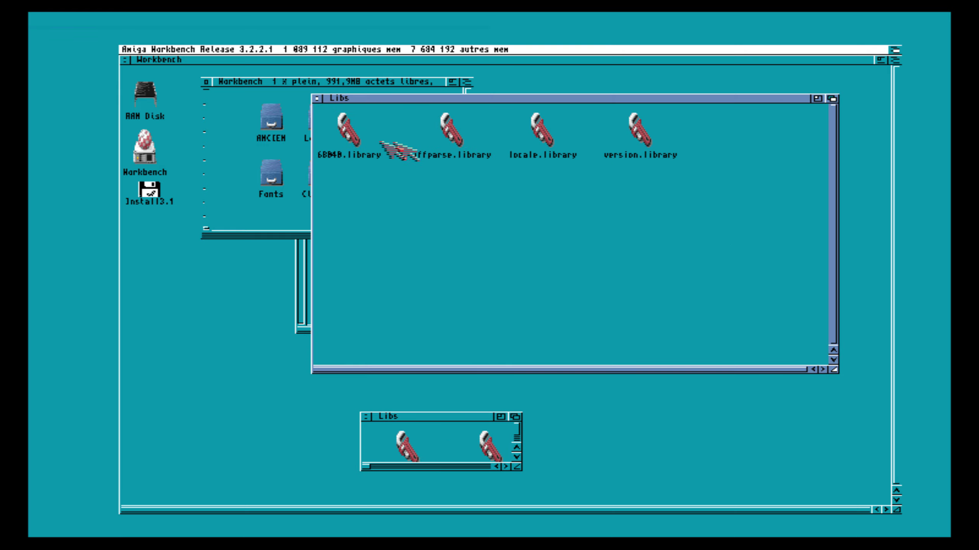
drag(349, 131, 447, 436)
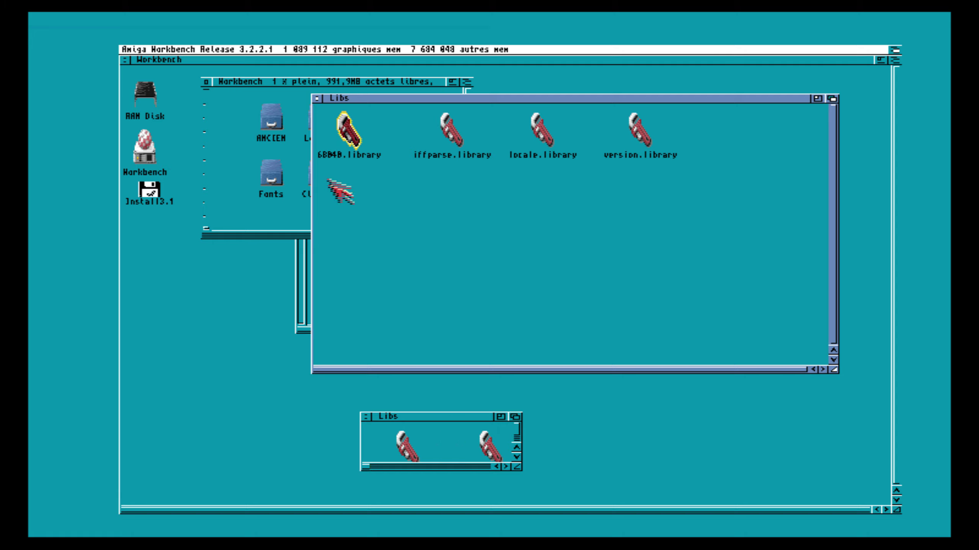
click(317, 98)
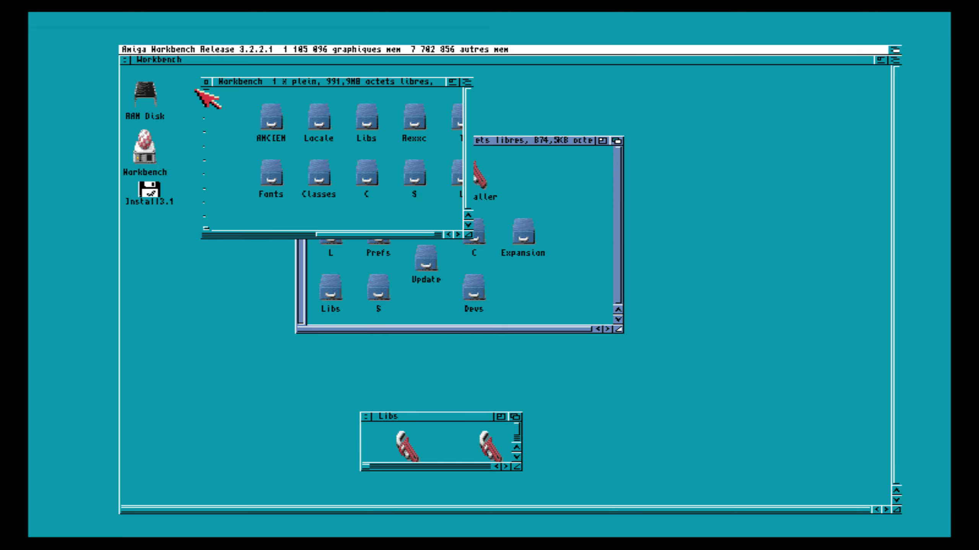
click(206, 81)
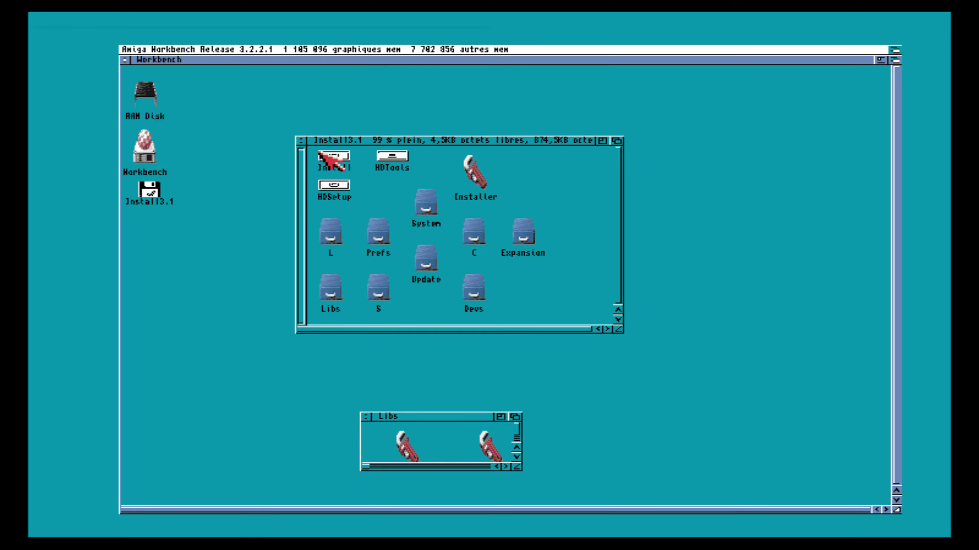
click(301, 140)
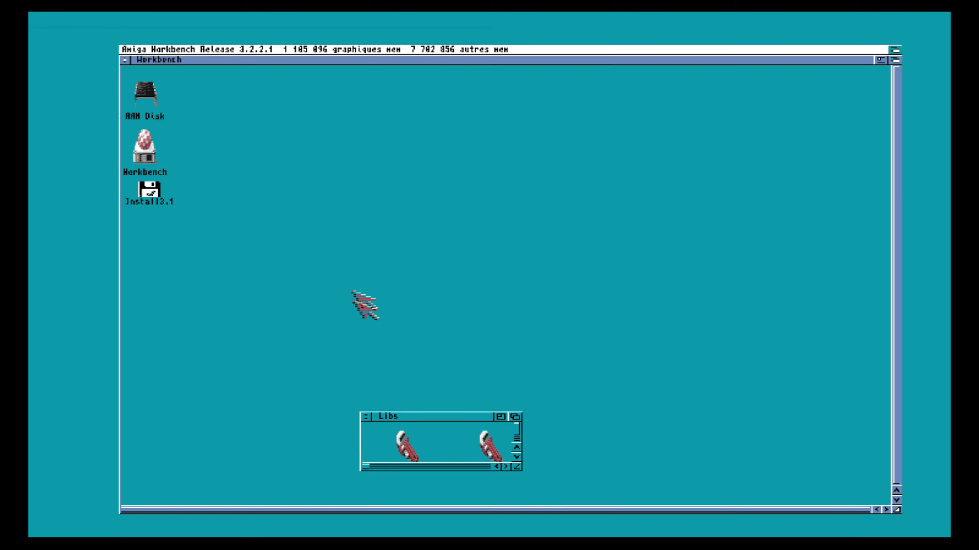
- Close the Workbench Libs window and eject the Install3.1 disk image from floppy drive DF0 in the emulator settings
click(365, 417)
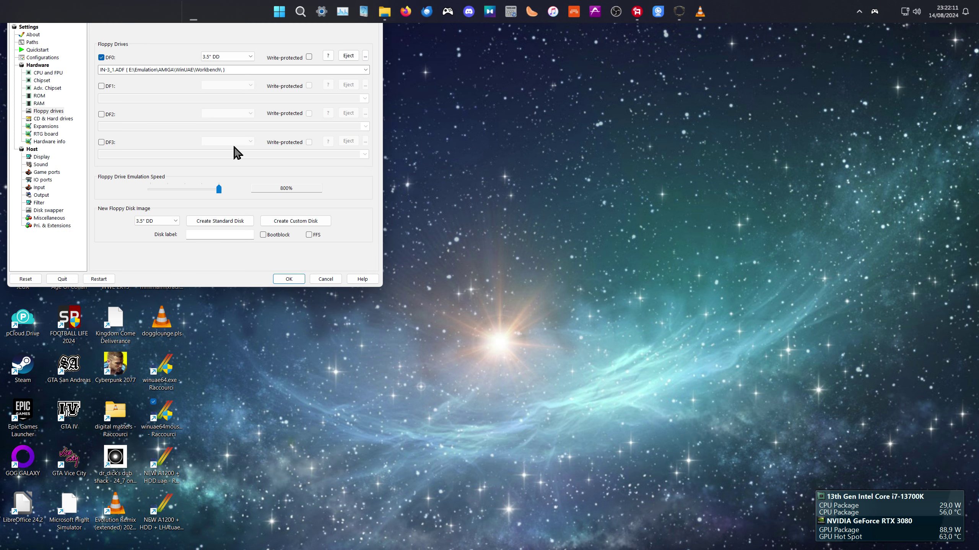
click(349, 57)
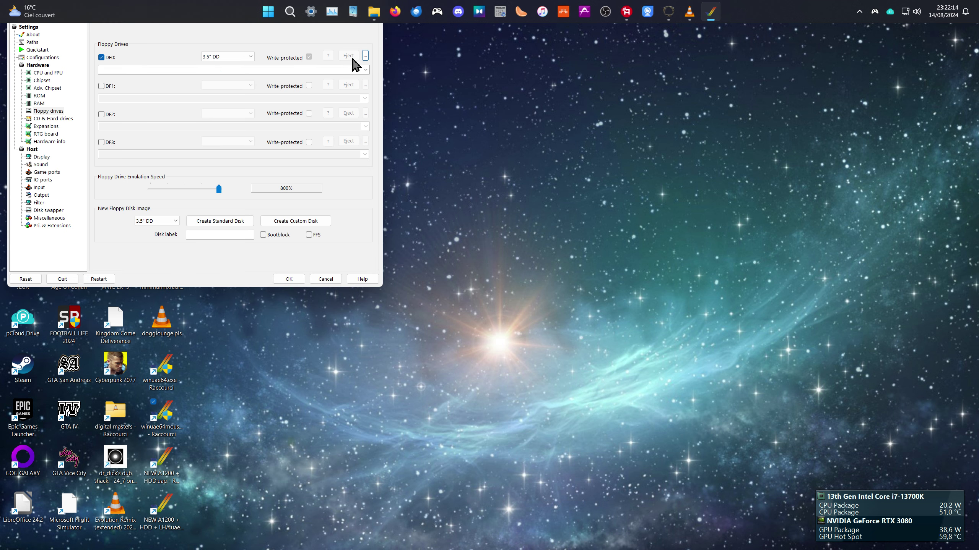
- Set the emulated CPU to 68040 and return to the running Workbench
click(53, 73)
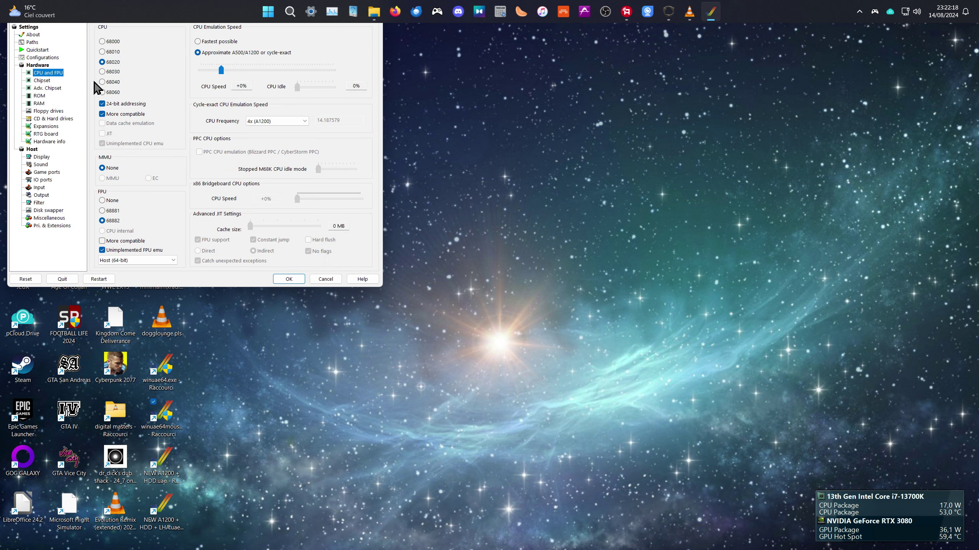
click(108, 83)
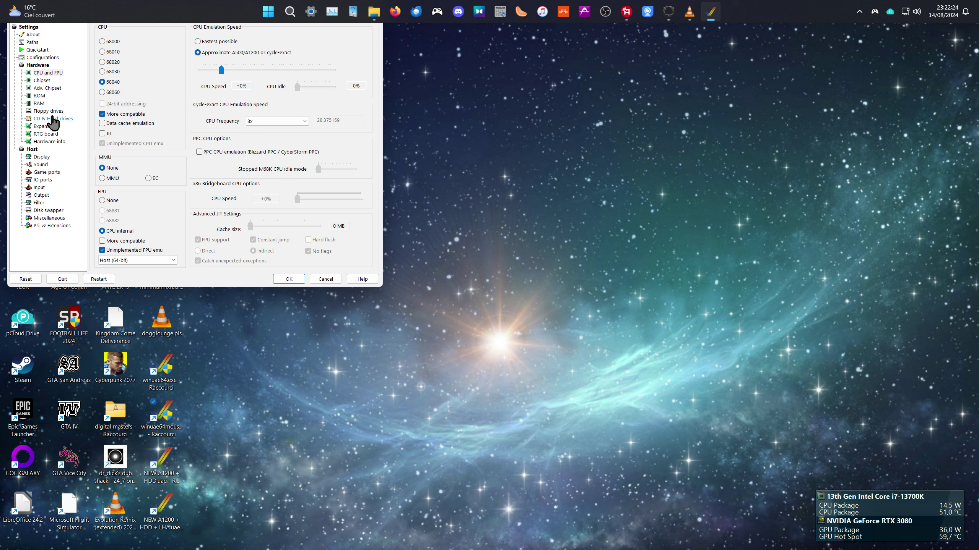
click(49, 59)
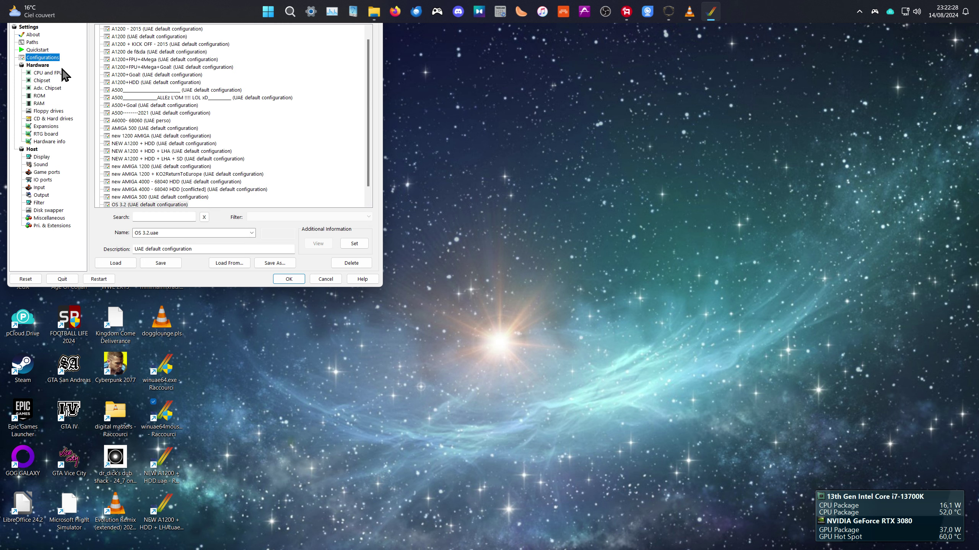
click(292, 279)
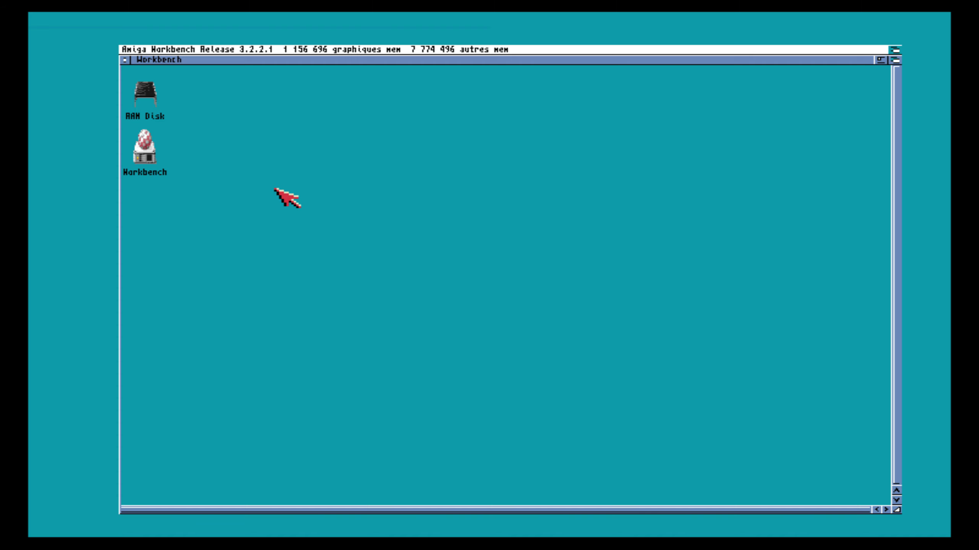
- Set the emulated memory to 8 MB Chip, no Z2 Fast and 256 MB Z3 Fast, and reset the machine
key(F12)
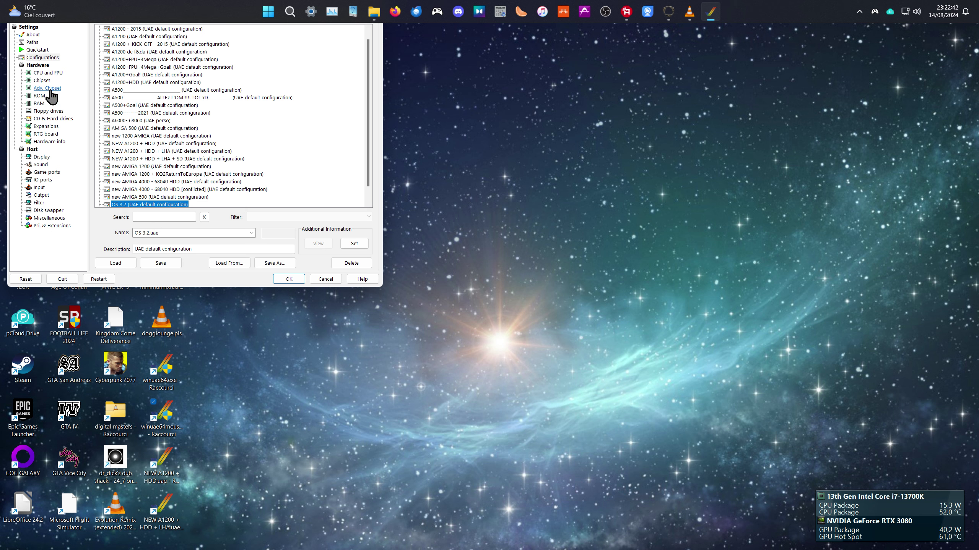
click(39, 104)
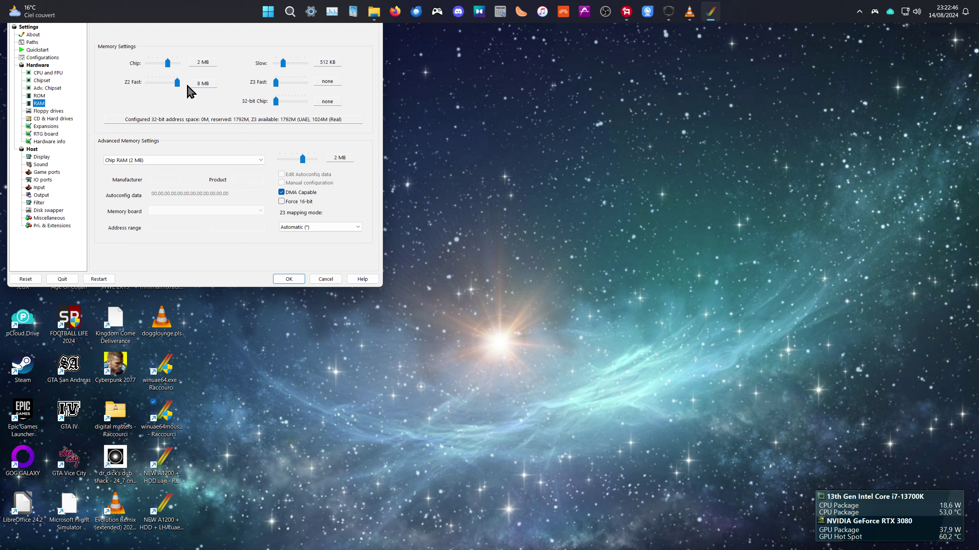
drag(135, 88, 117, 88)
drag(167, 65, 212, 64)
drag(278, 83, 298, 82)
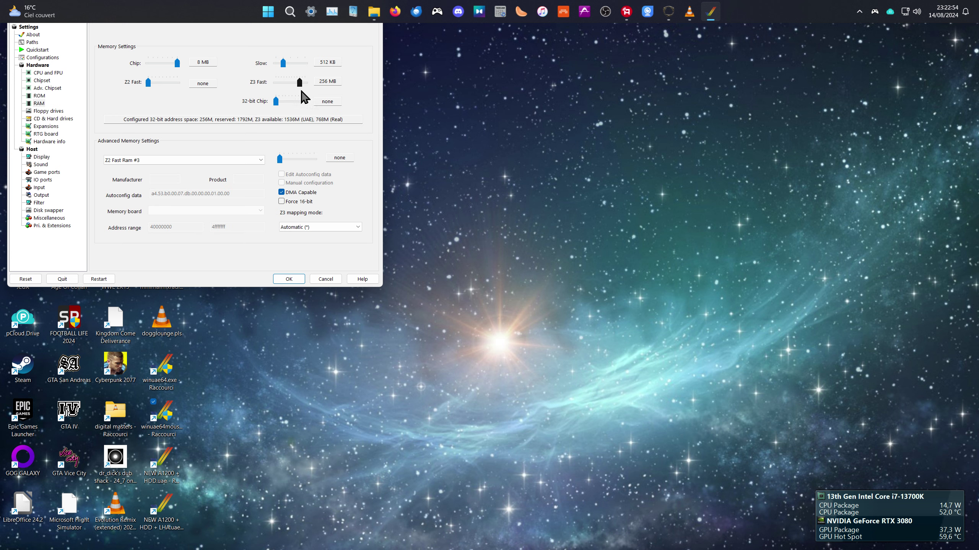
click(26, 278)
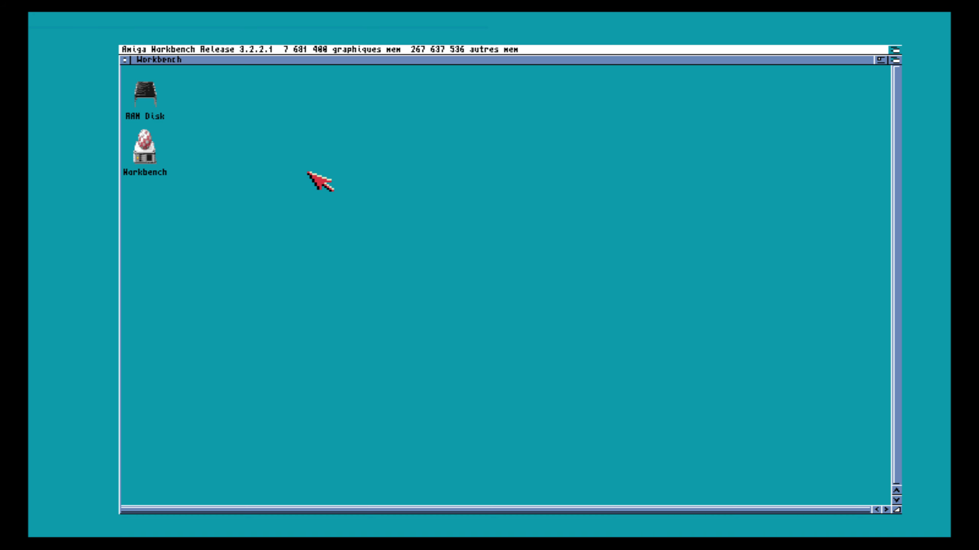
- Save the current hardware settings to the existing OS 3.2 configuration and quit the emulator
key(F12)
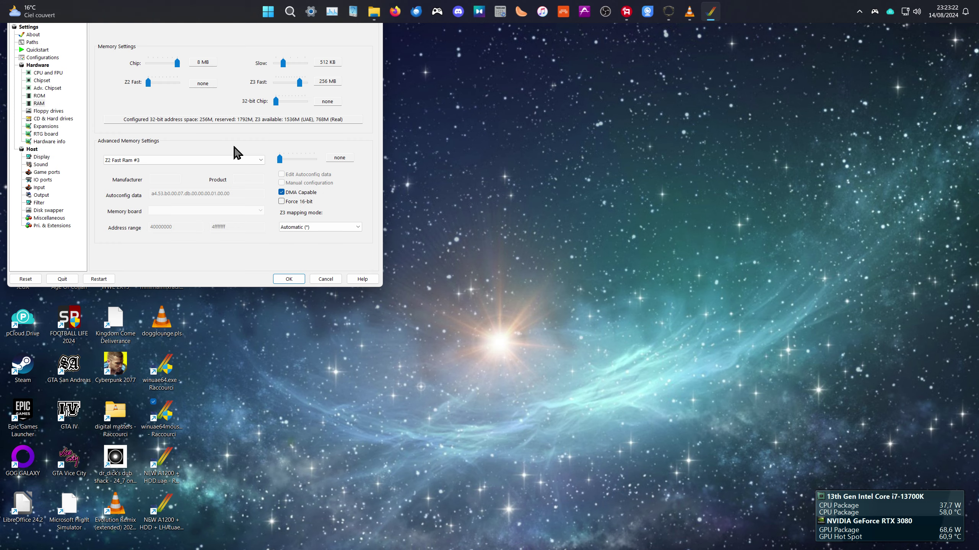
click(42, 57)
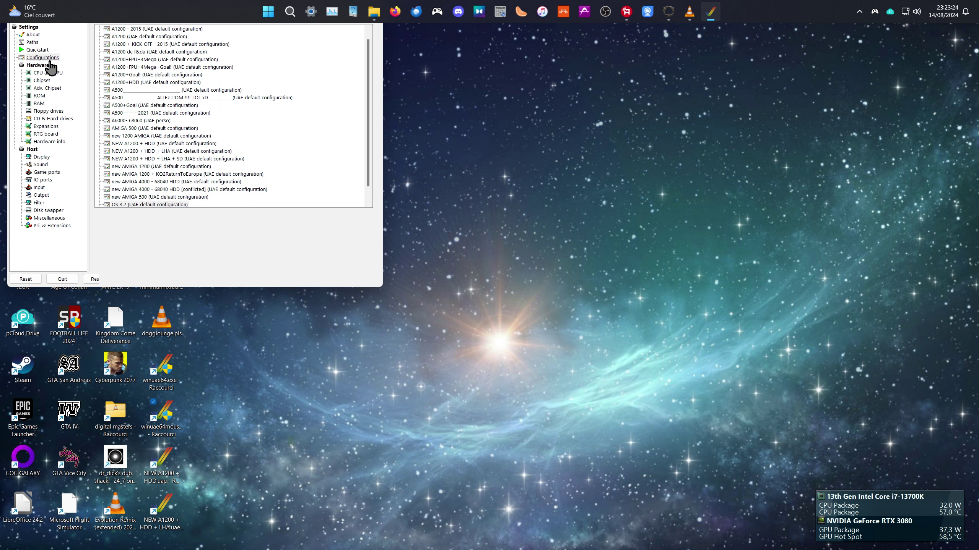
click(140, 205)
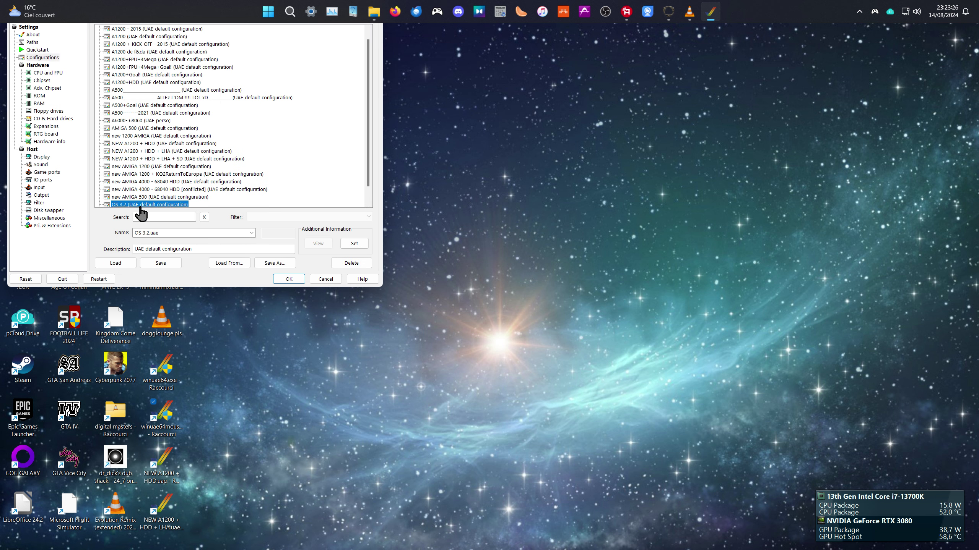
click(156, 265)
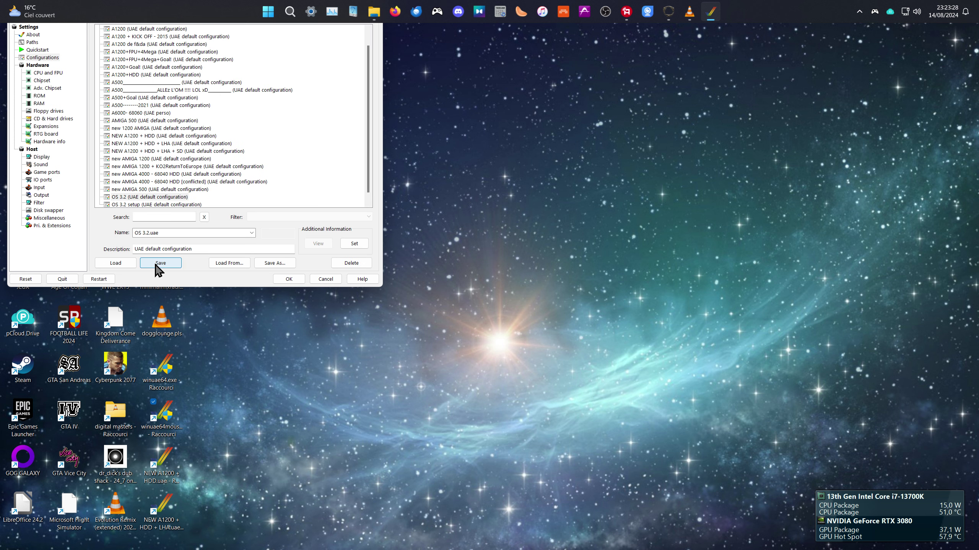
click(62, 280)
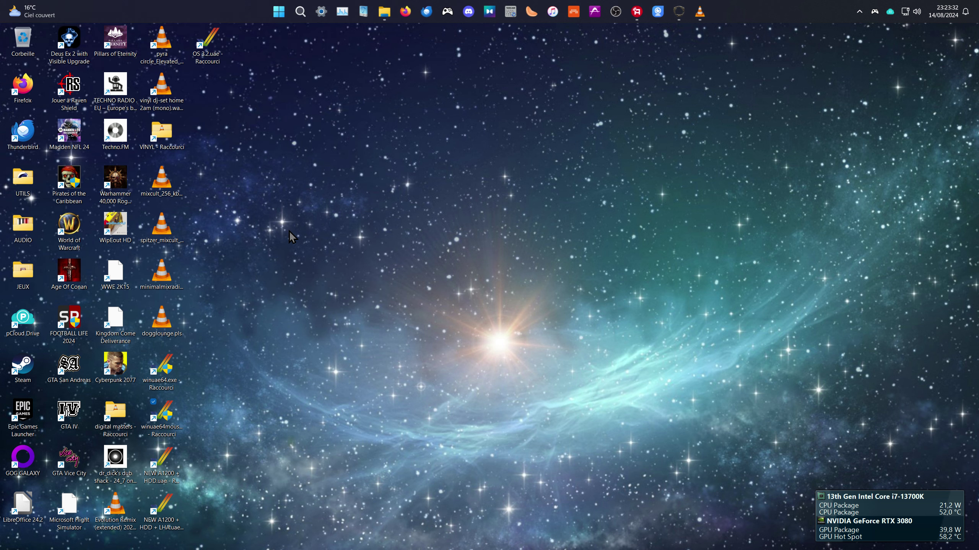
click(636, 11)
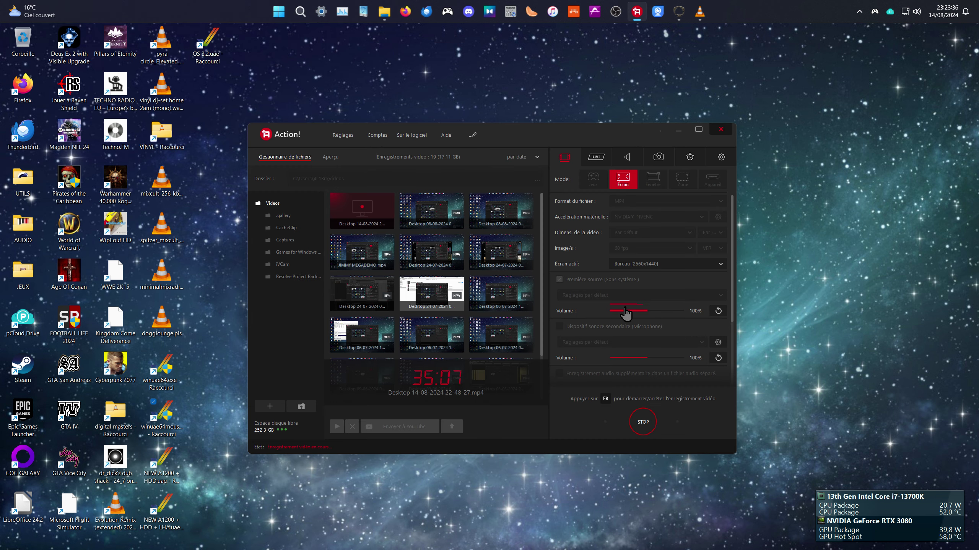